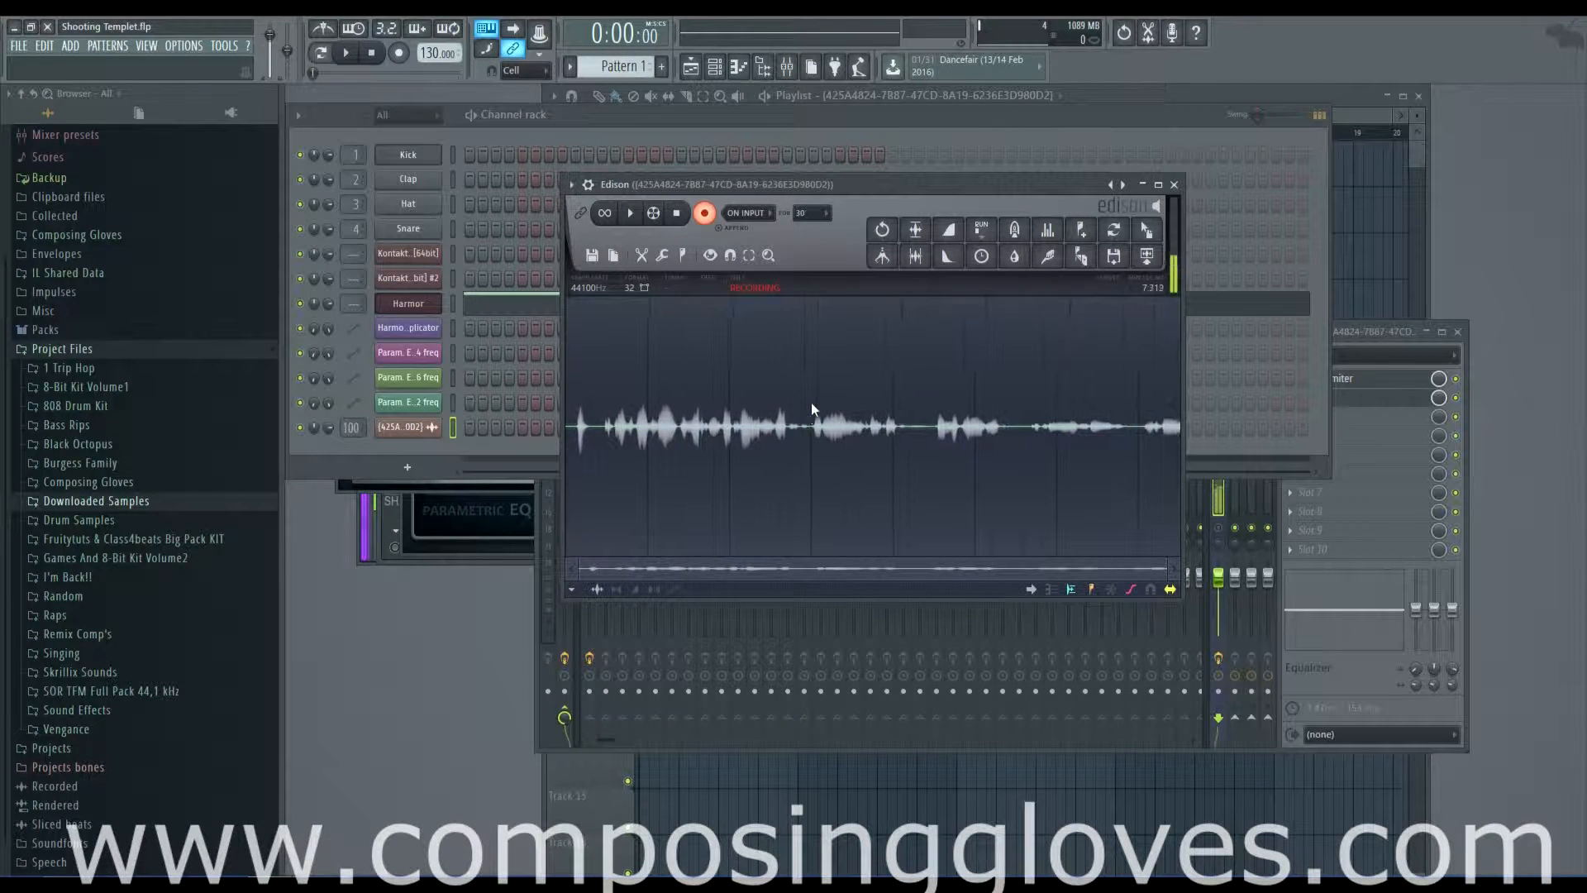
Switch to the other FL Studio window and reposition the Kontakt 5 plugin window.
mouse_move(289, 883)
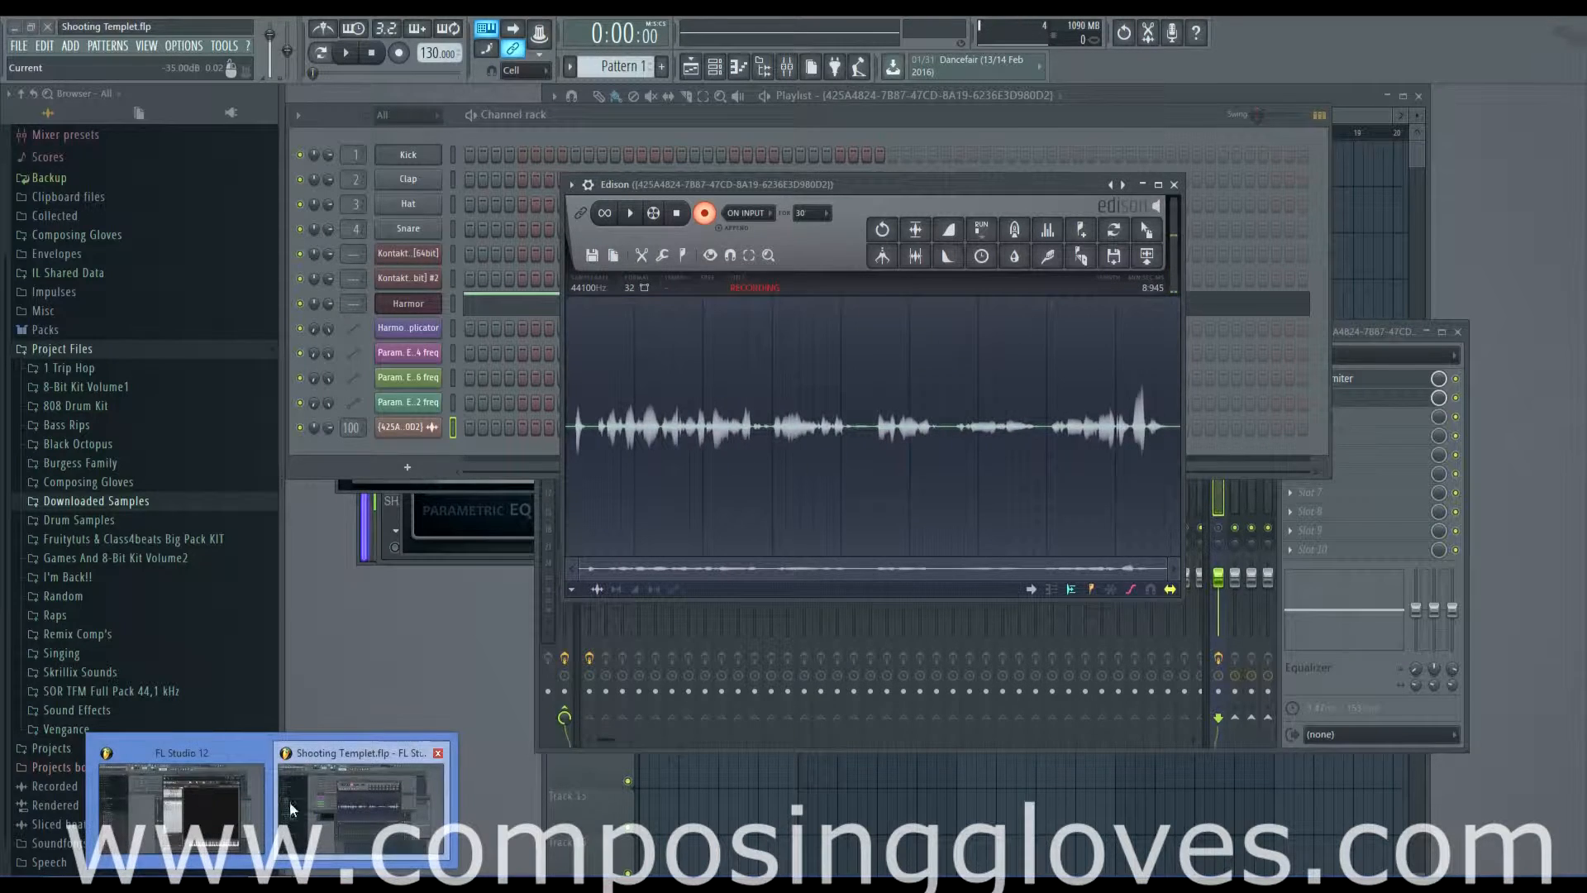
click(250, 783)
drag(1085, 127, 1058, 110)
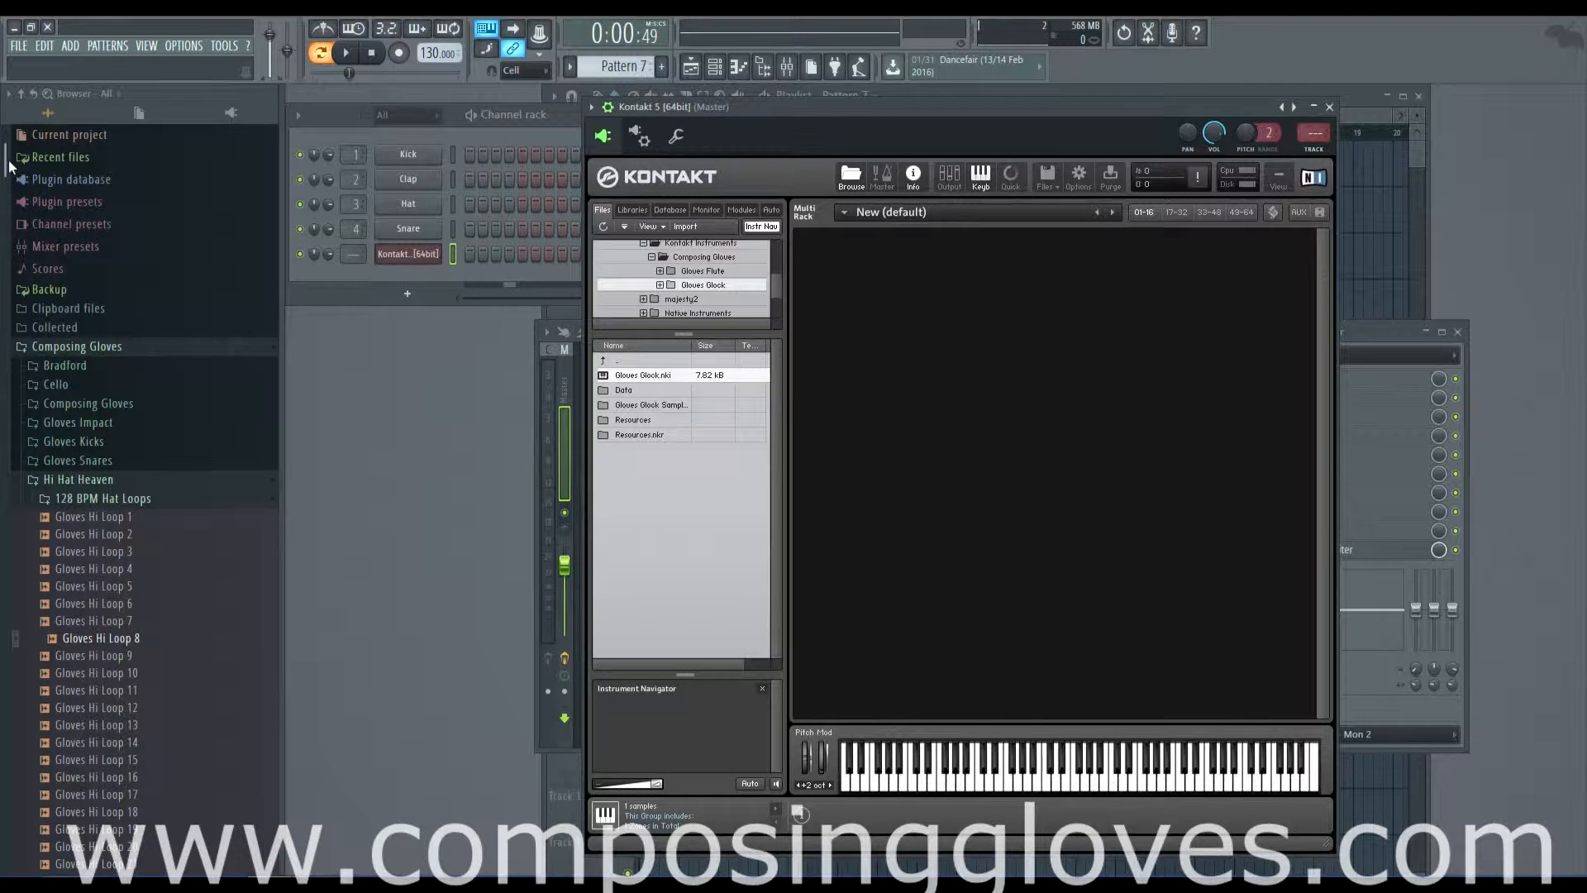
Load the Gloves Hi Loop 24 sample from the 128 BPM Hat Loops folder into Kontakt as a new instrument.
drag(10, 169, 2, 321)
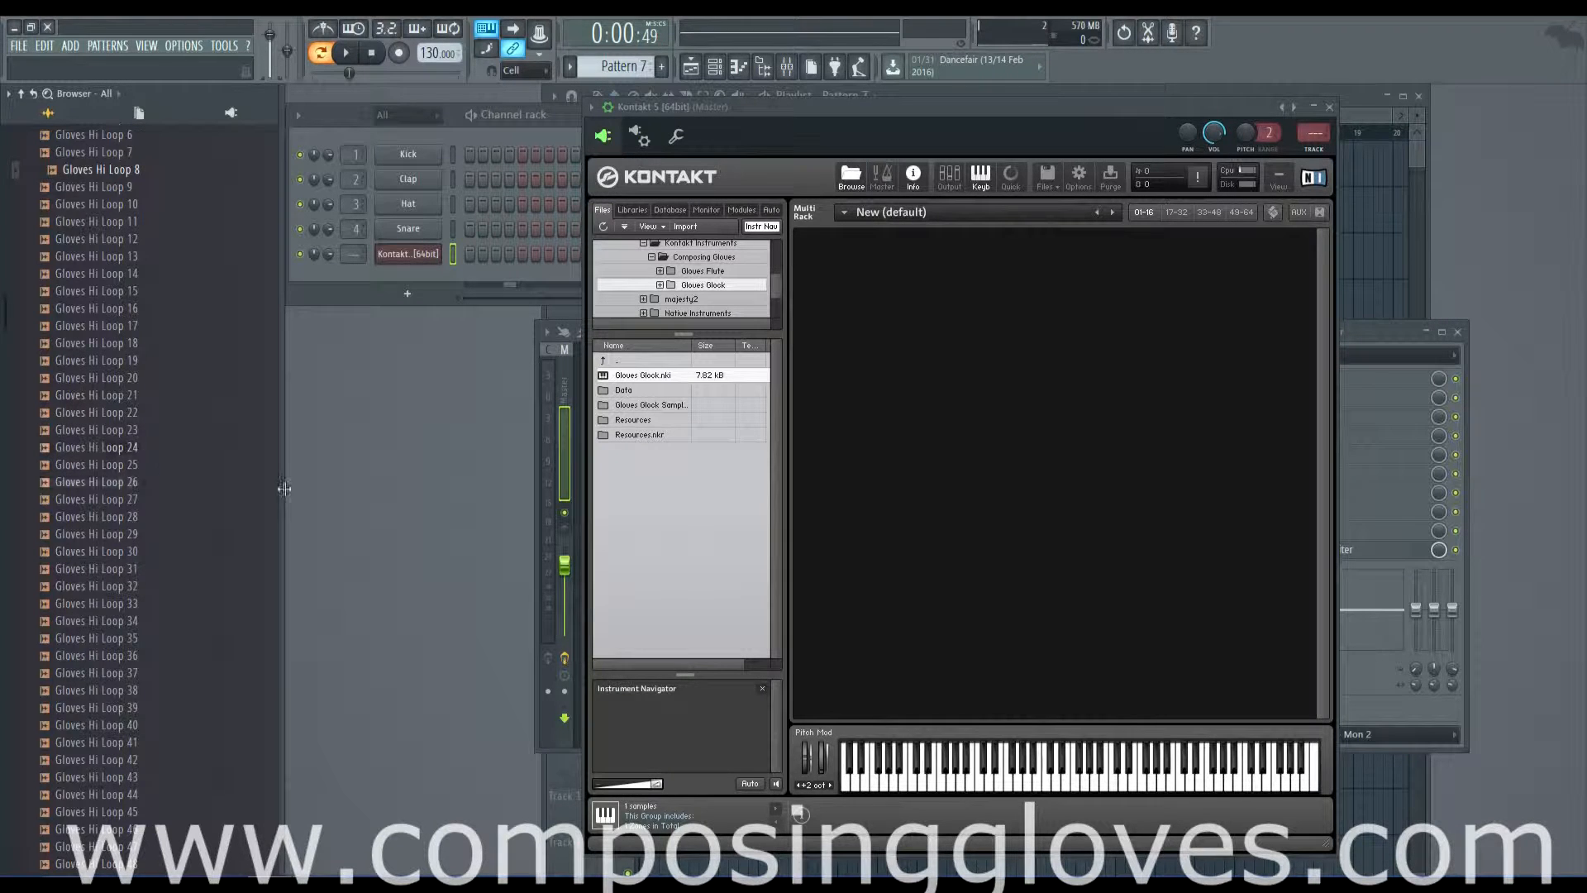
click(103, 450)
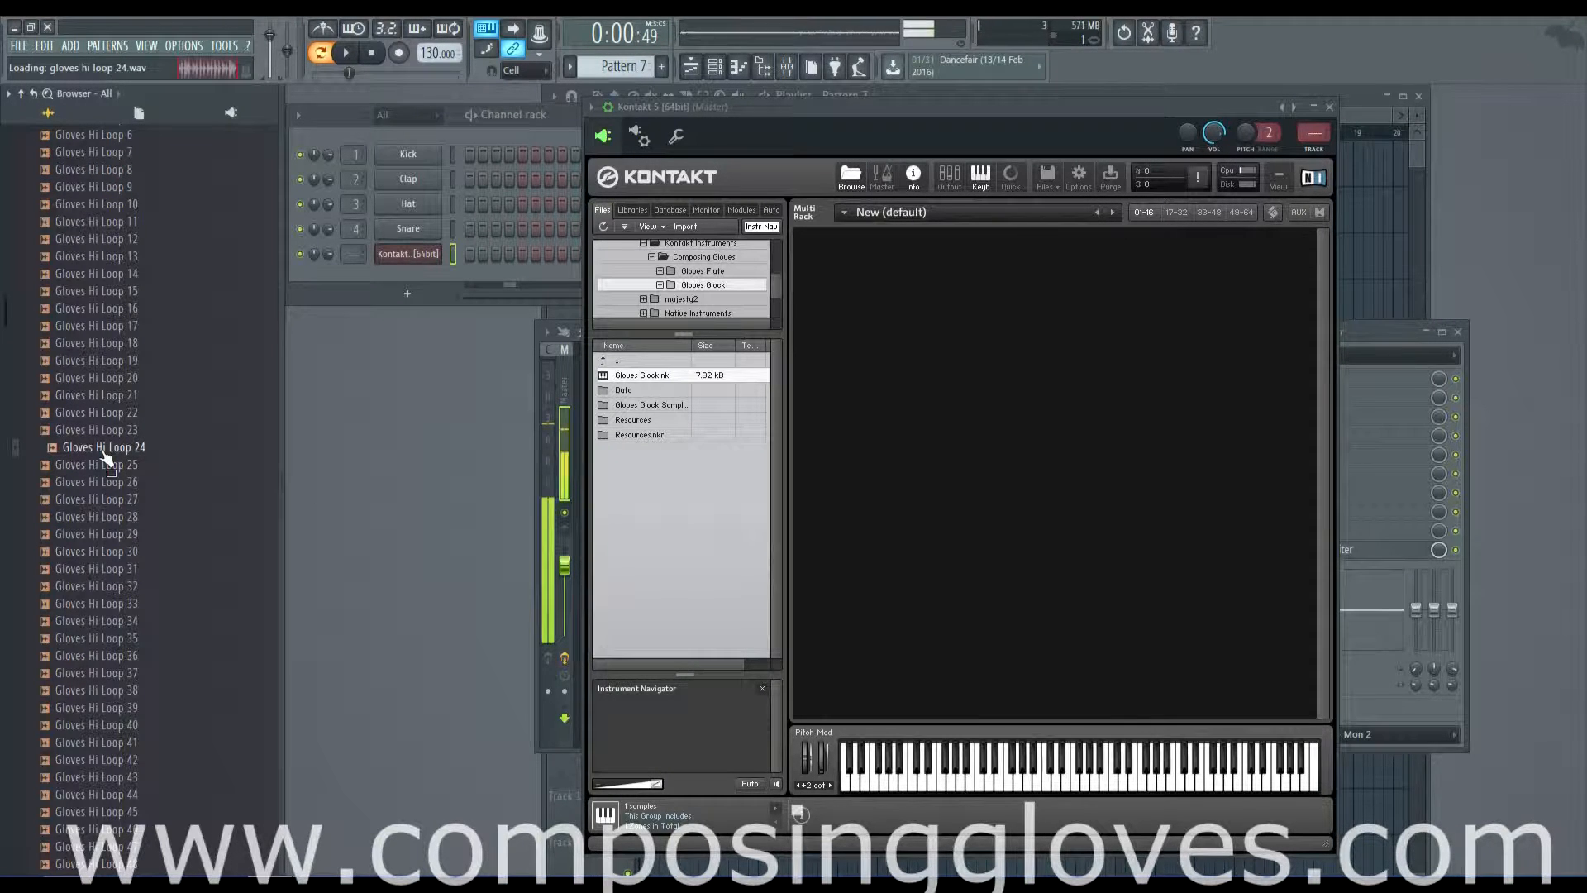
drag(106, 453, 722, 300)
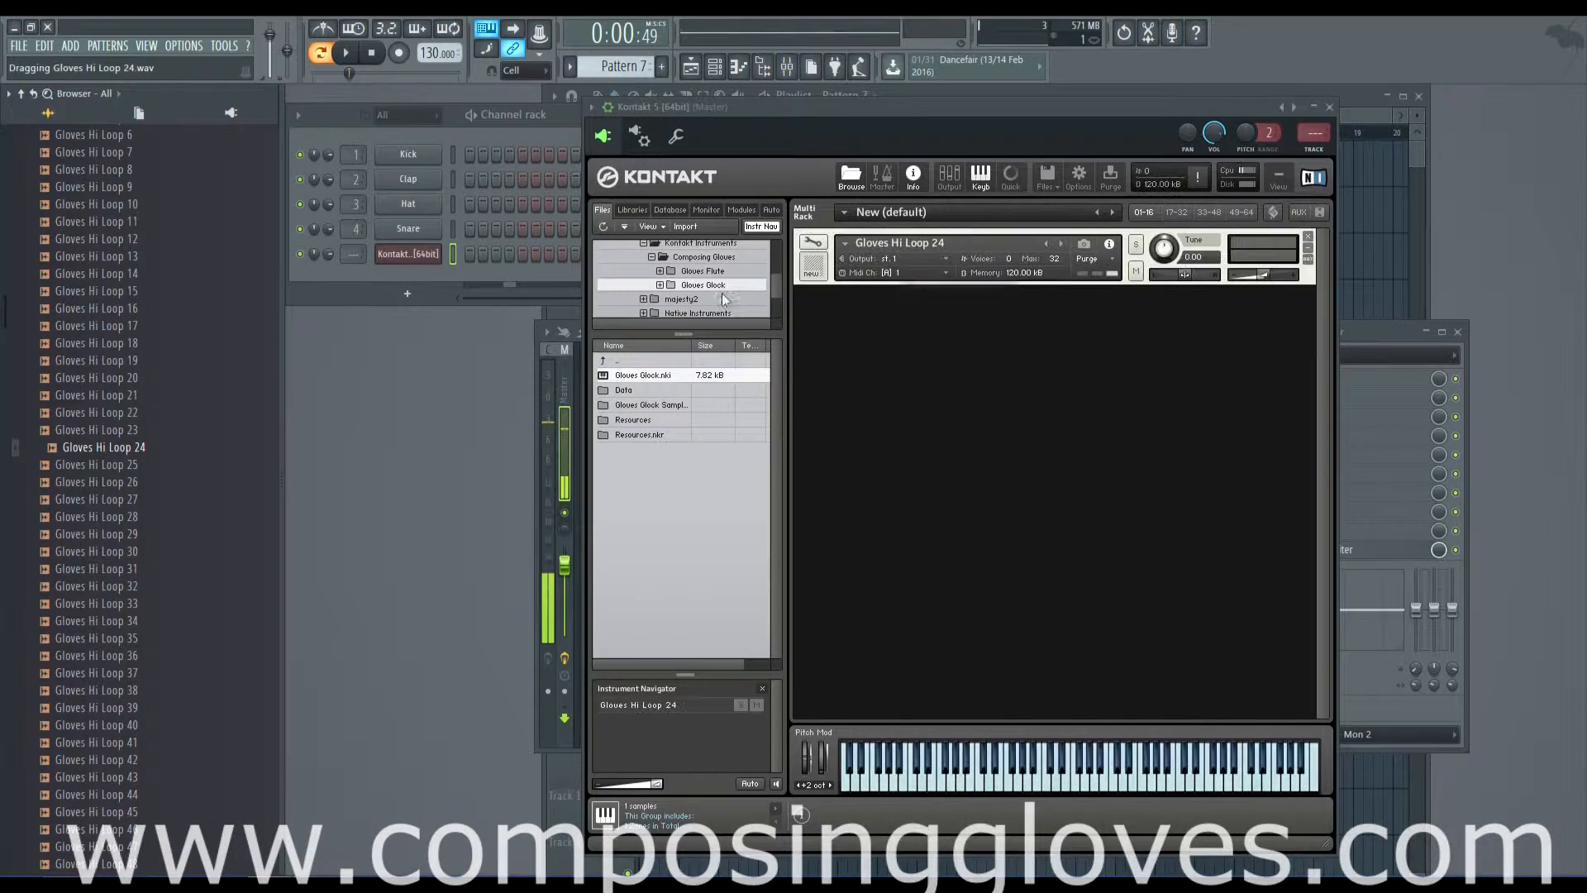
Show the Mapping Editor for the Gloves Hi Loop 24 instrument and narrow the sample's key range to C#3 only.
click(813, 241)
click(1038, 299)
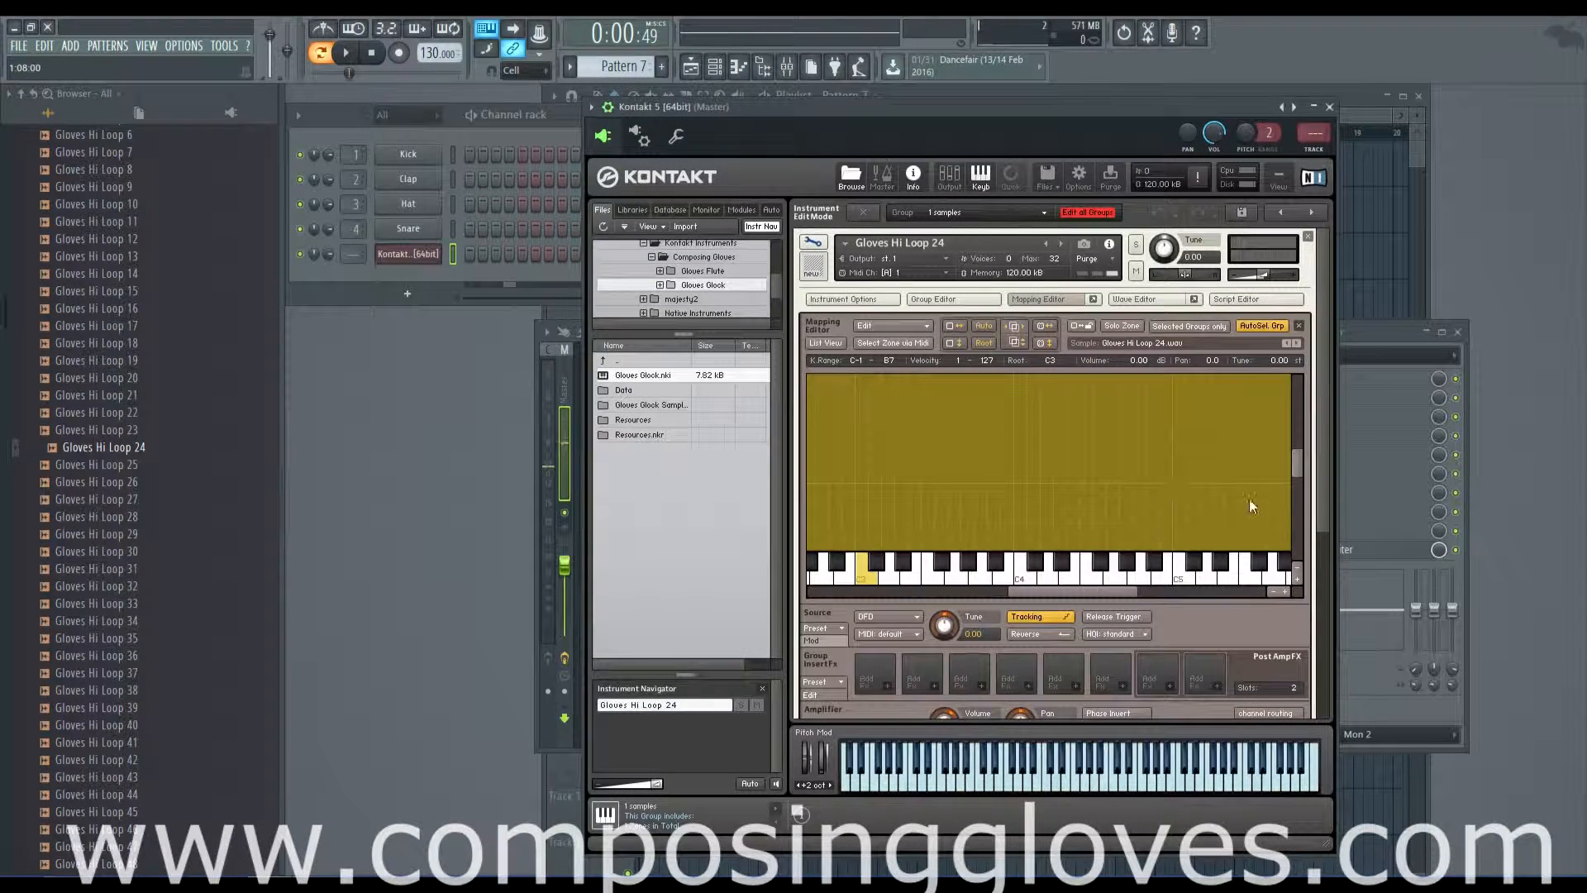
alt+click(1035, 473)
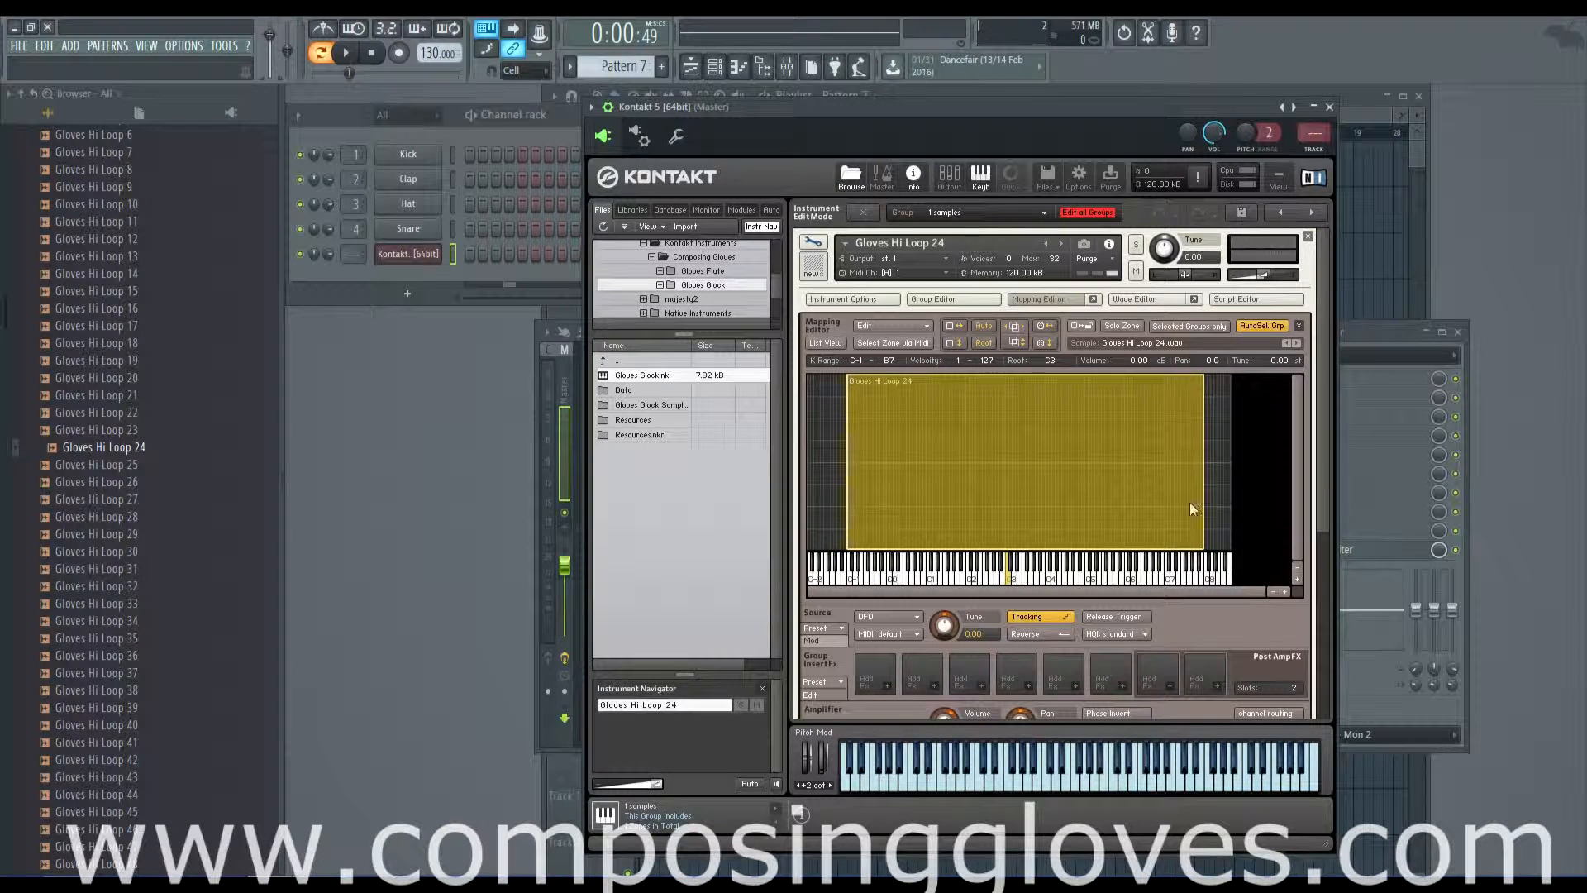
scroll(1037, 513, up, 3)
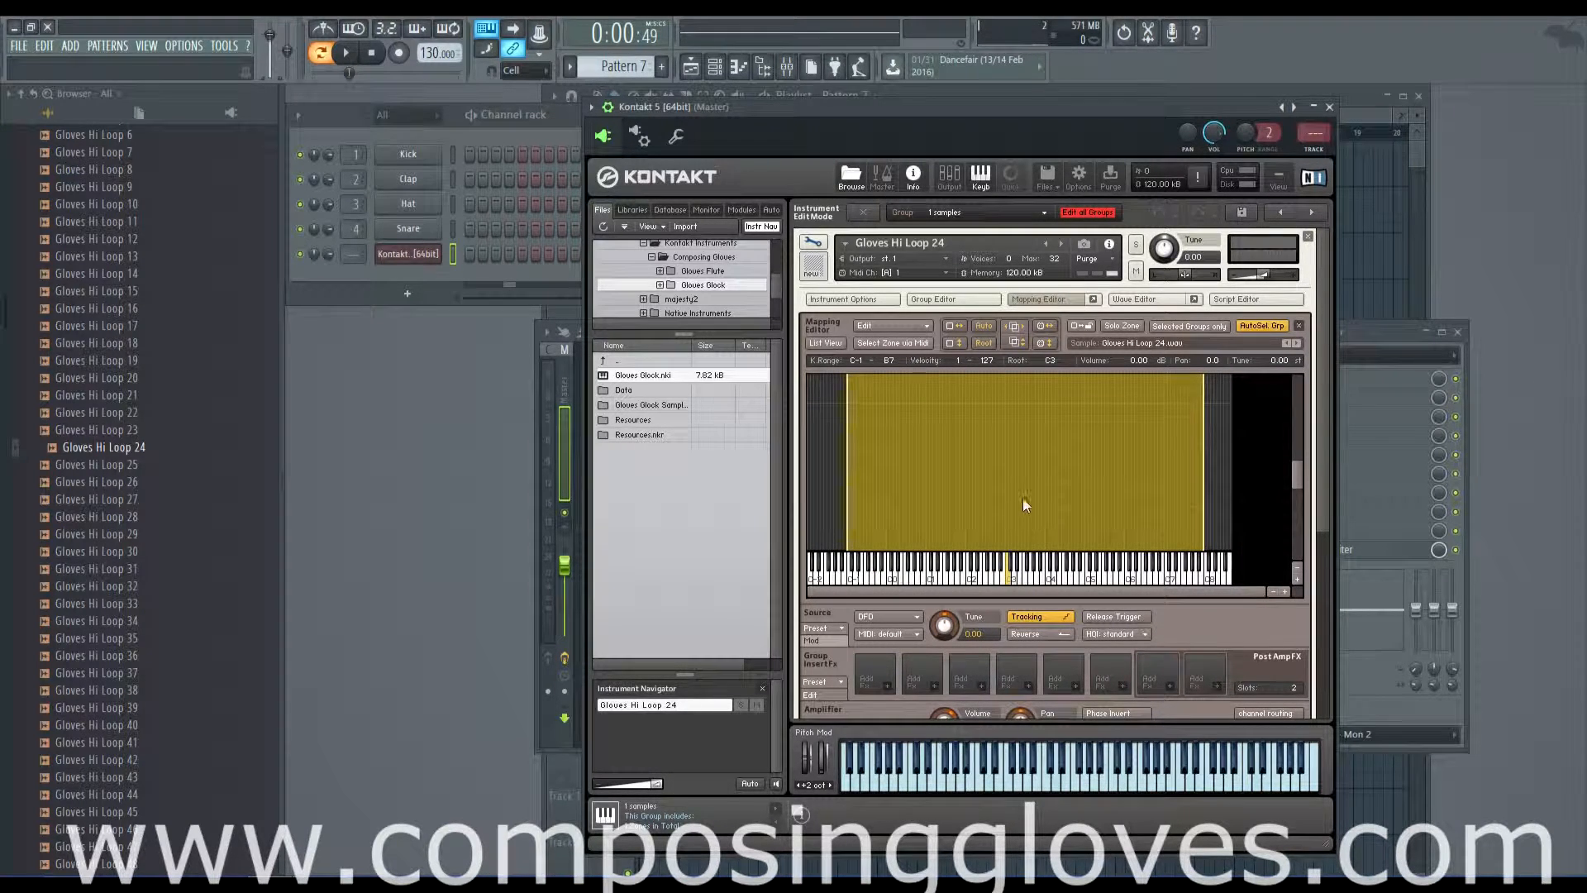
drag(1206, 484, 1012, 488)
scroll(997, 509, up, 2)
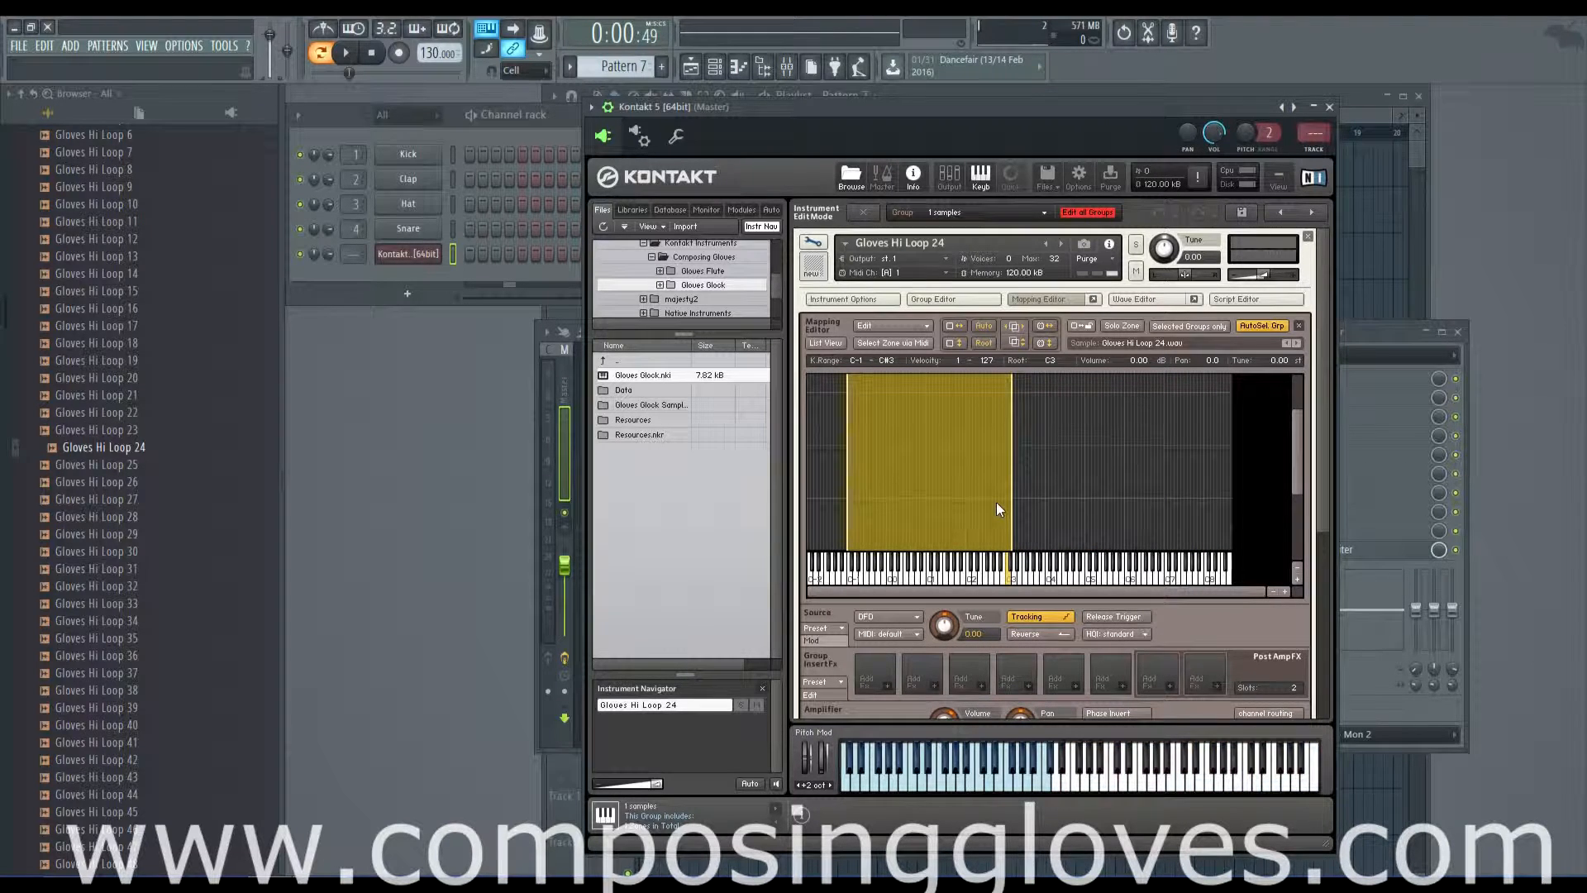
scroll(1000, 487, up, 1)
scroll(1026, 491, down, 3)
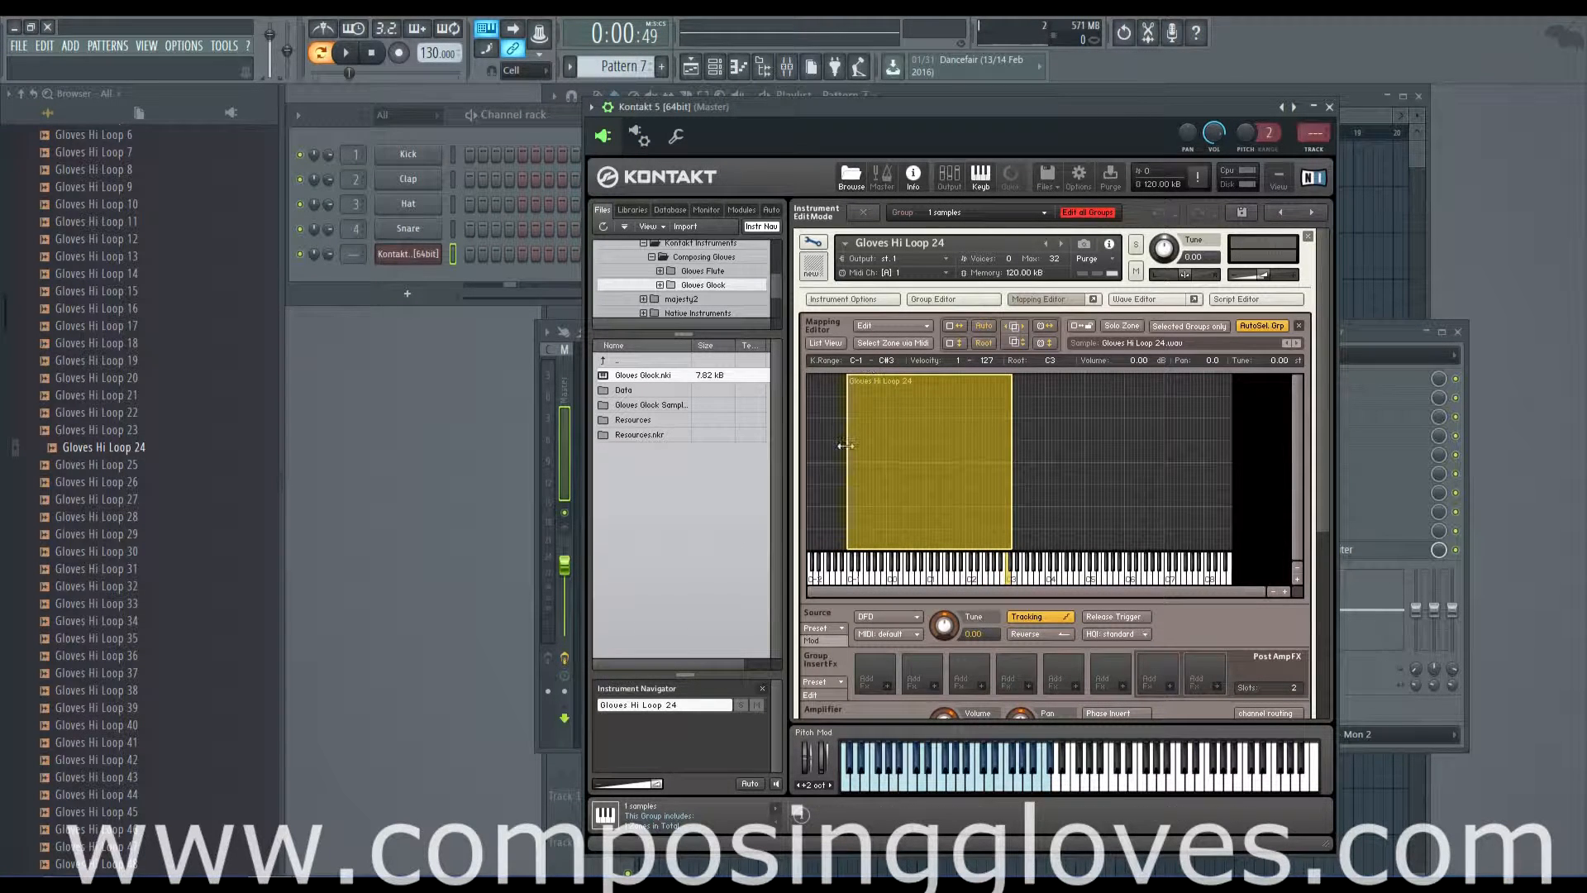
drag(848, 448, 1010, 513)
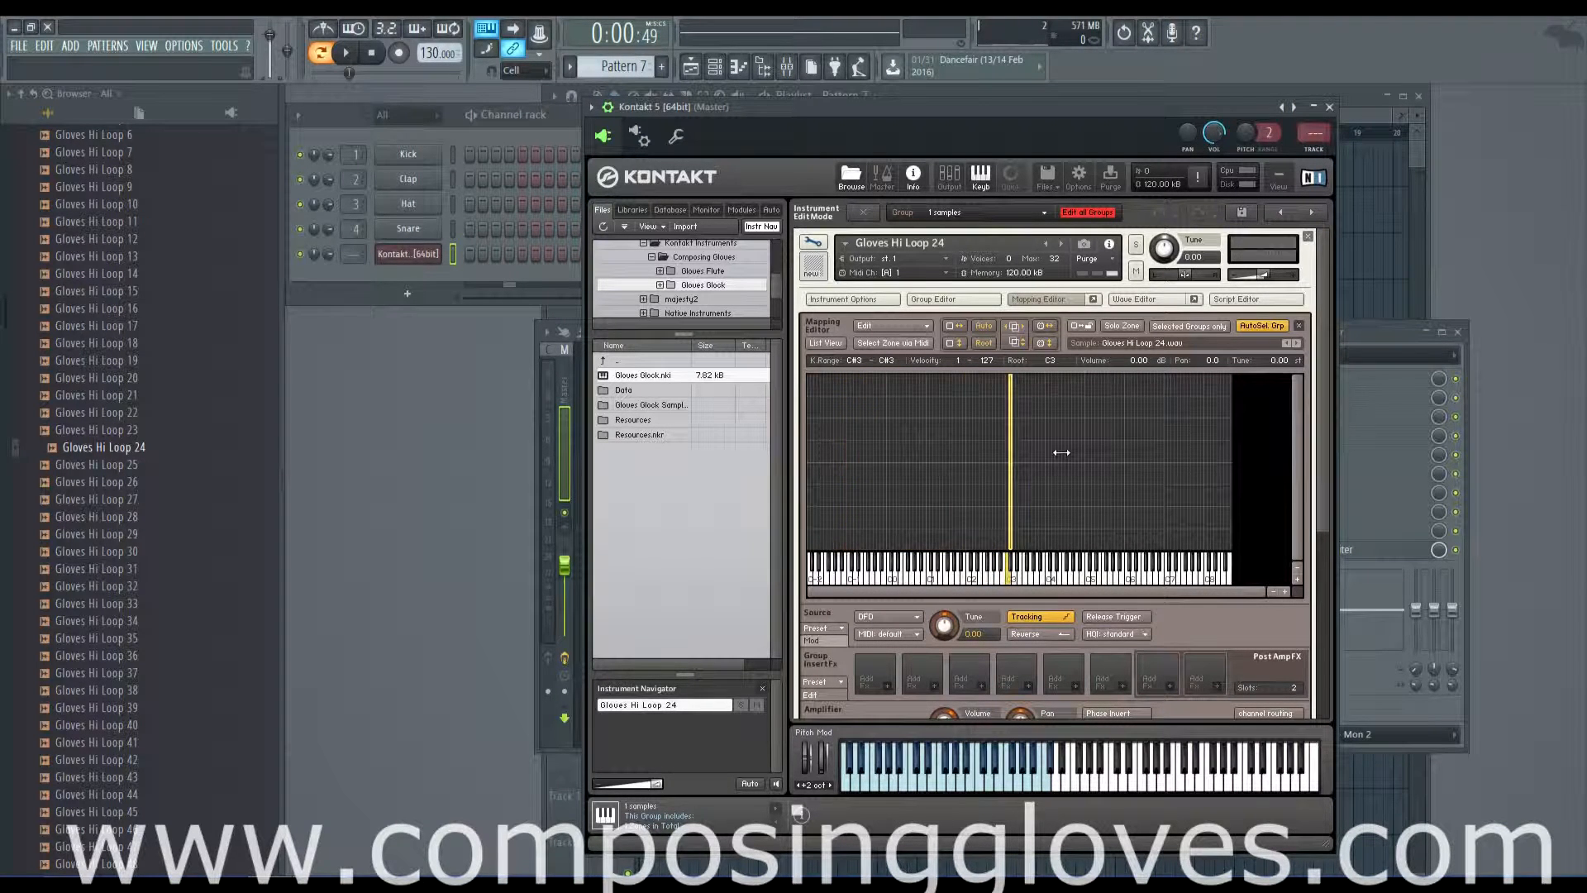
Shift the single-key zone to C3 and deselect it.
click(1000, 534)
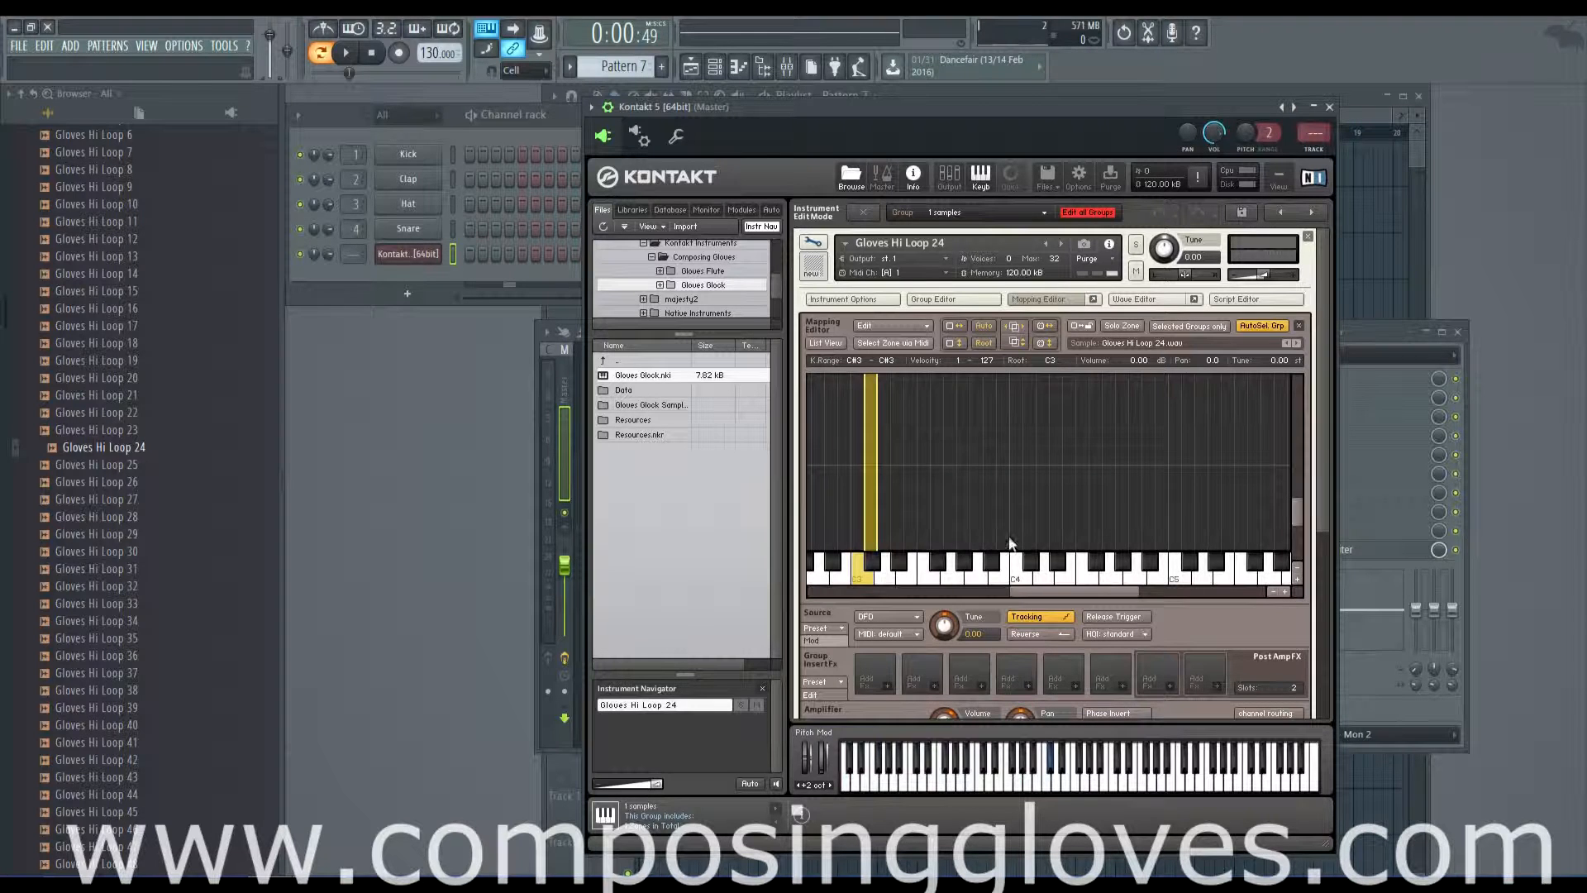
mouse_move(864, 536)
mouse_down()
mouse_move(847, 538)
mouse_move(865, 536)
mouse_up()
click(901, 528)
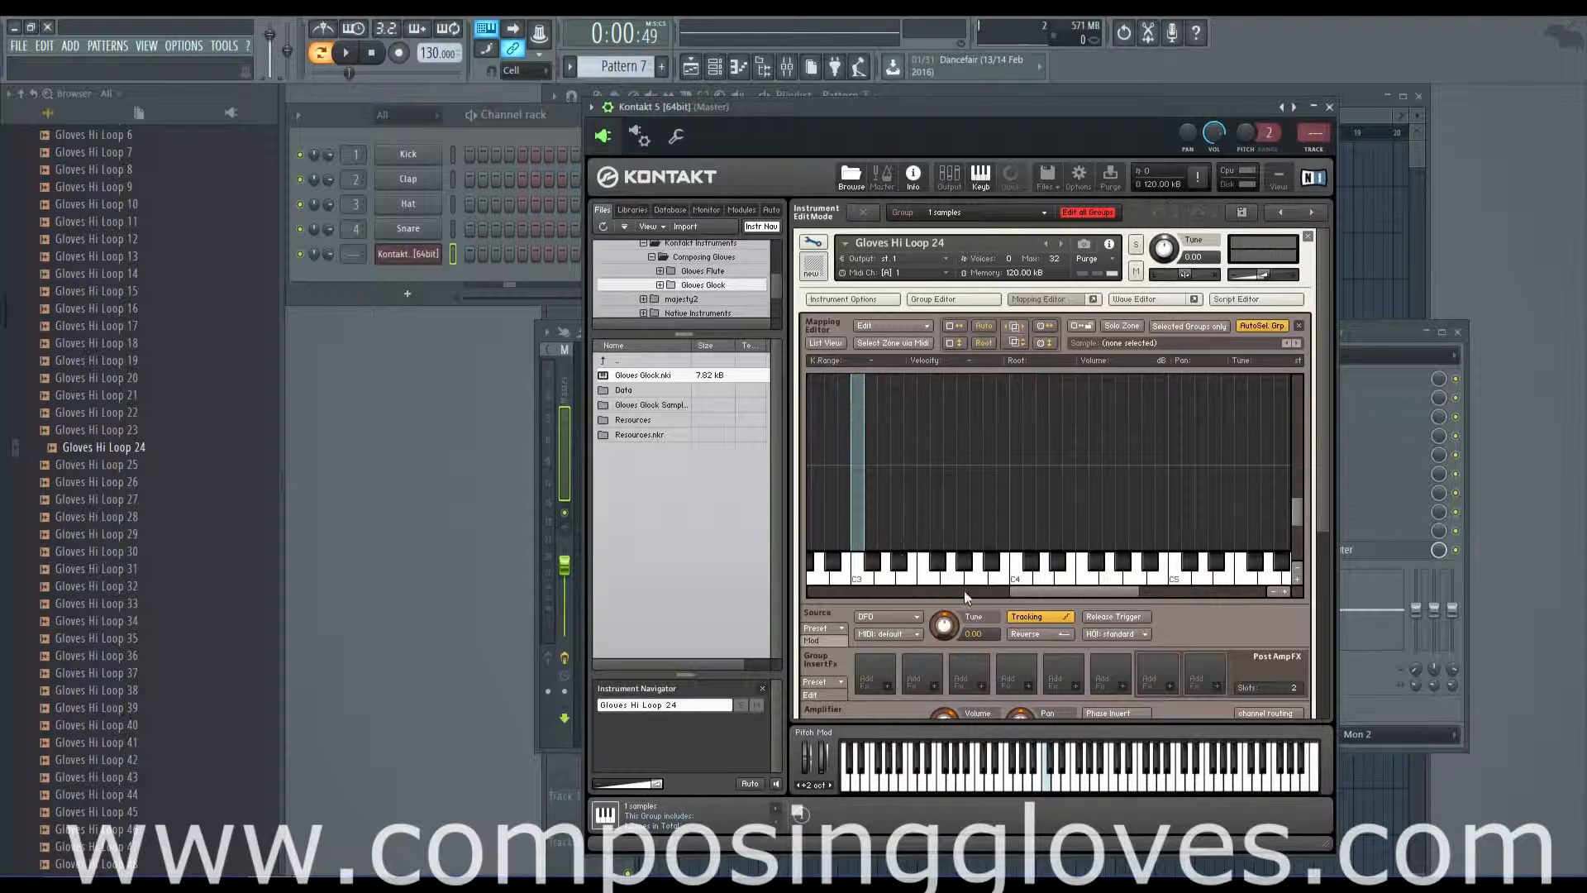
Show the Wave Editor, enable Select Zone via Midi and select the C3 zone by playing its key.
drag(1325, 510, 1327, 588)
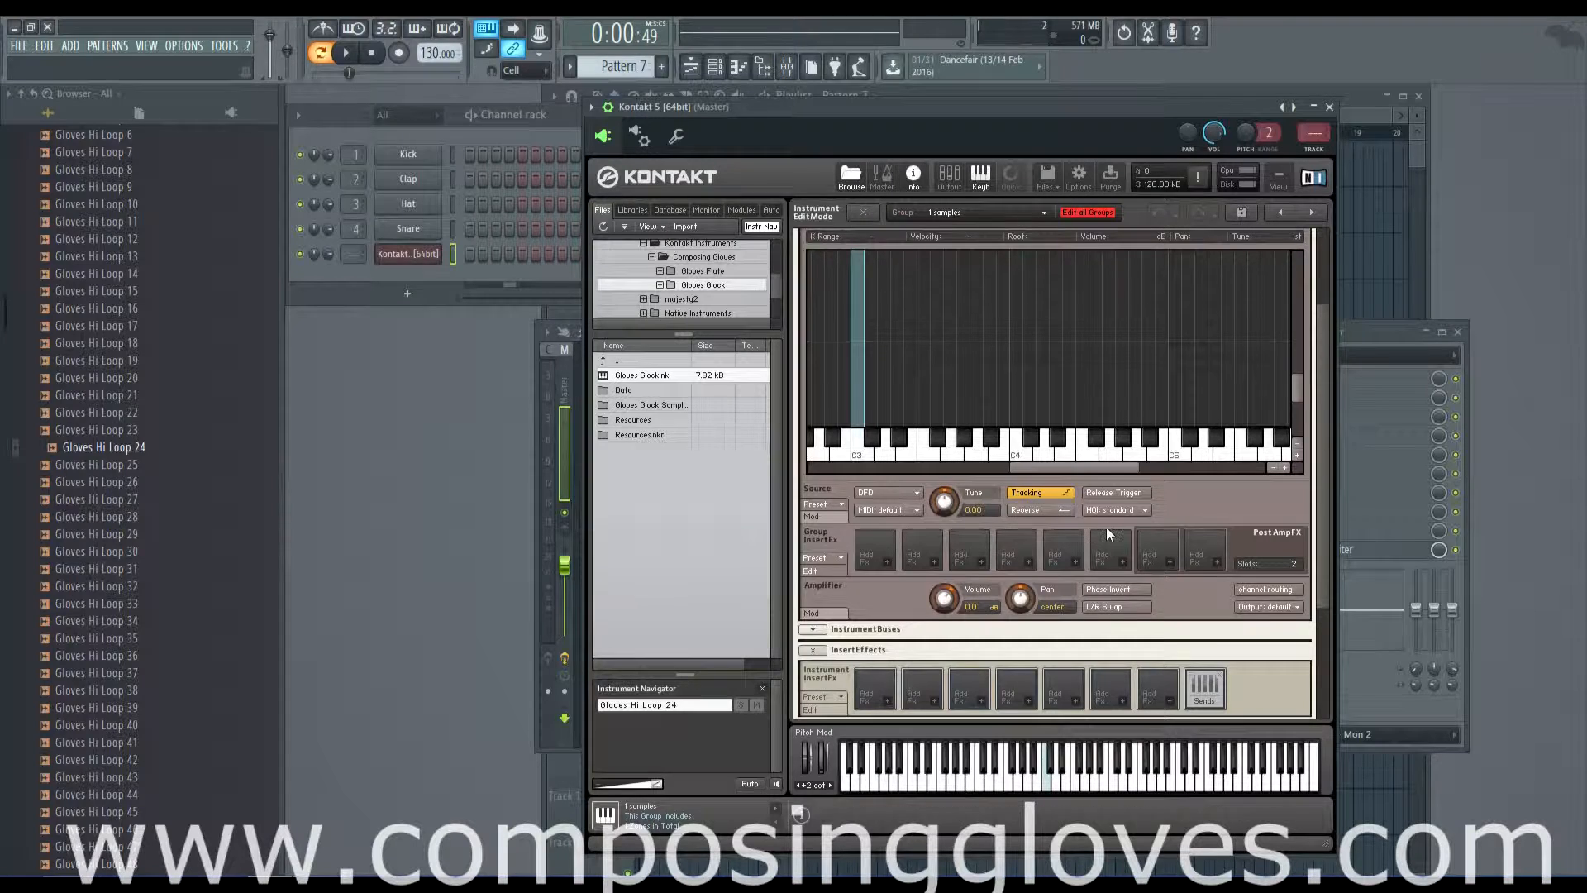
drag(1323, 486, 1318, 434)
click(1144, 257)
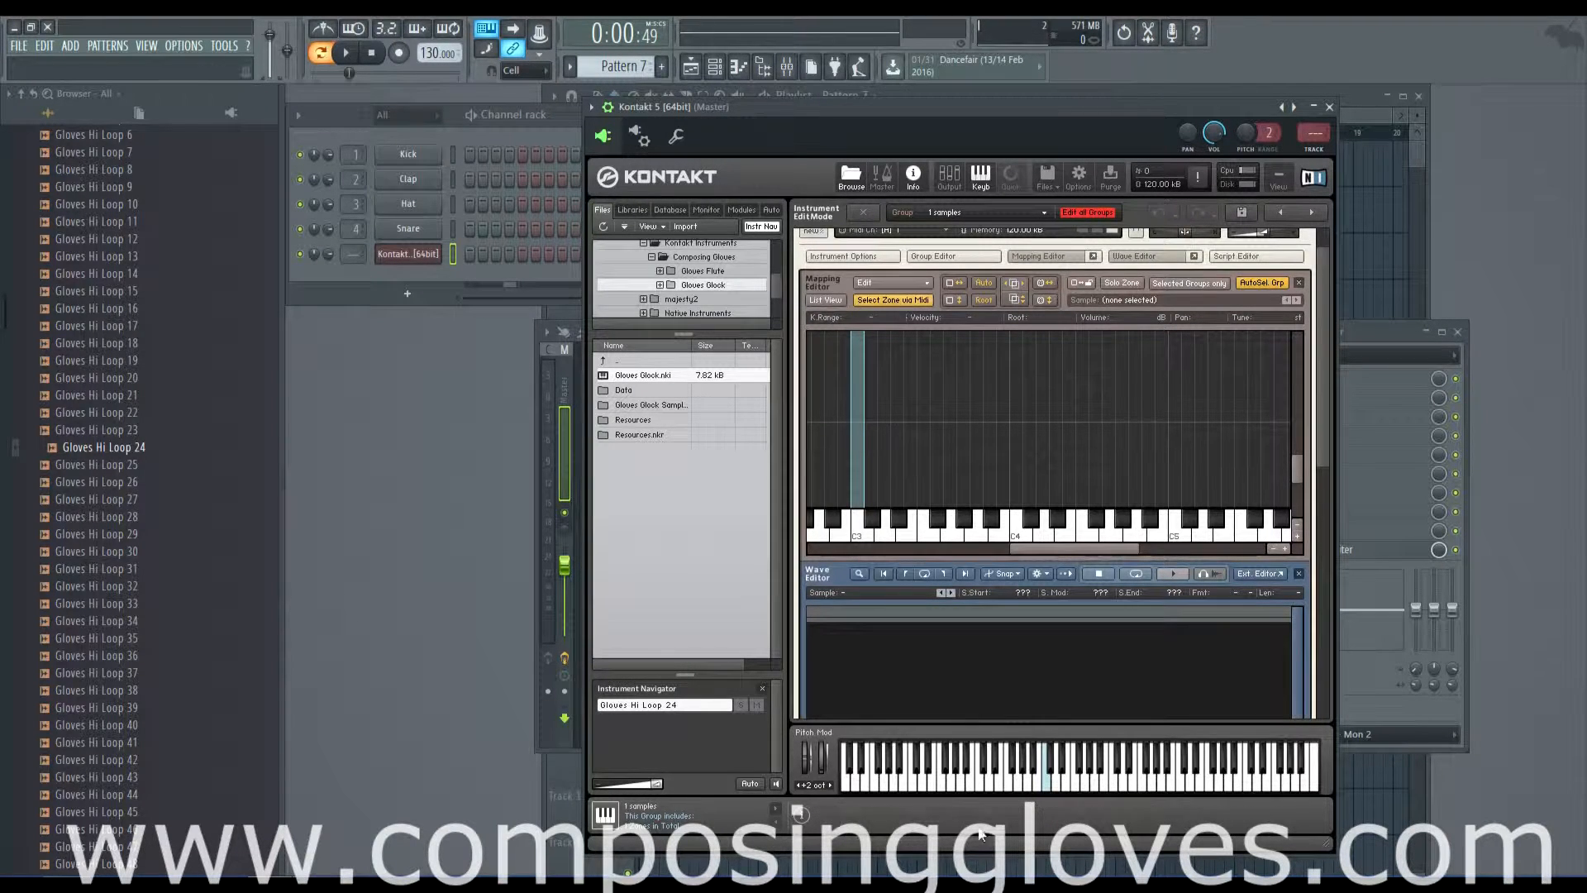
click(1048, 782)
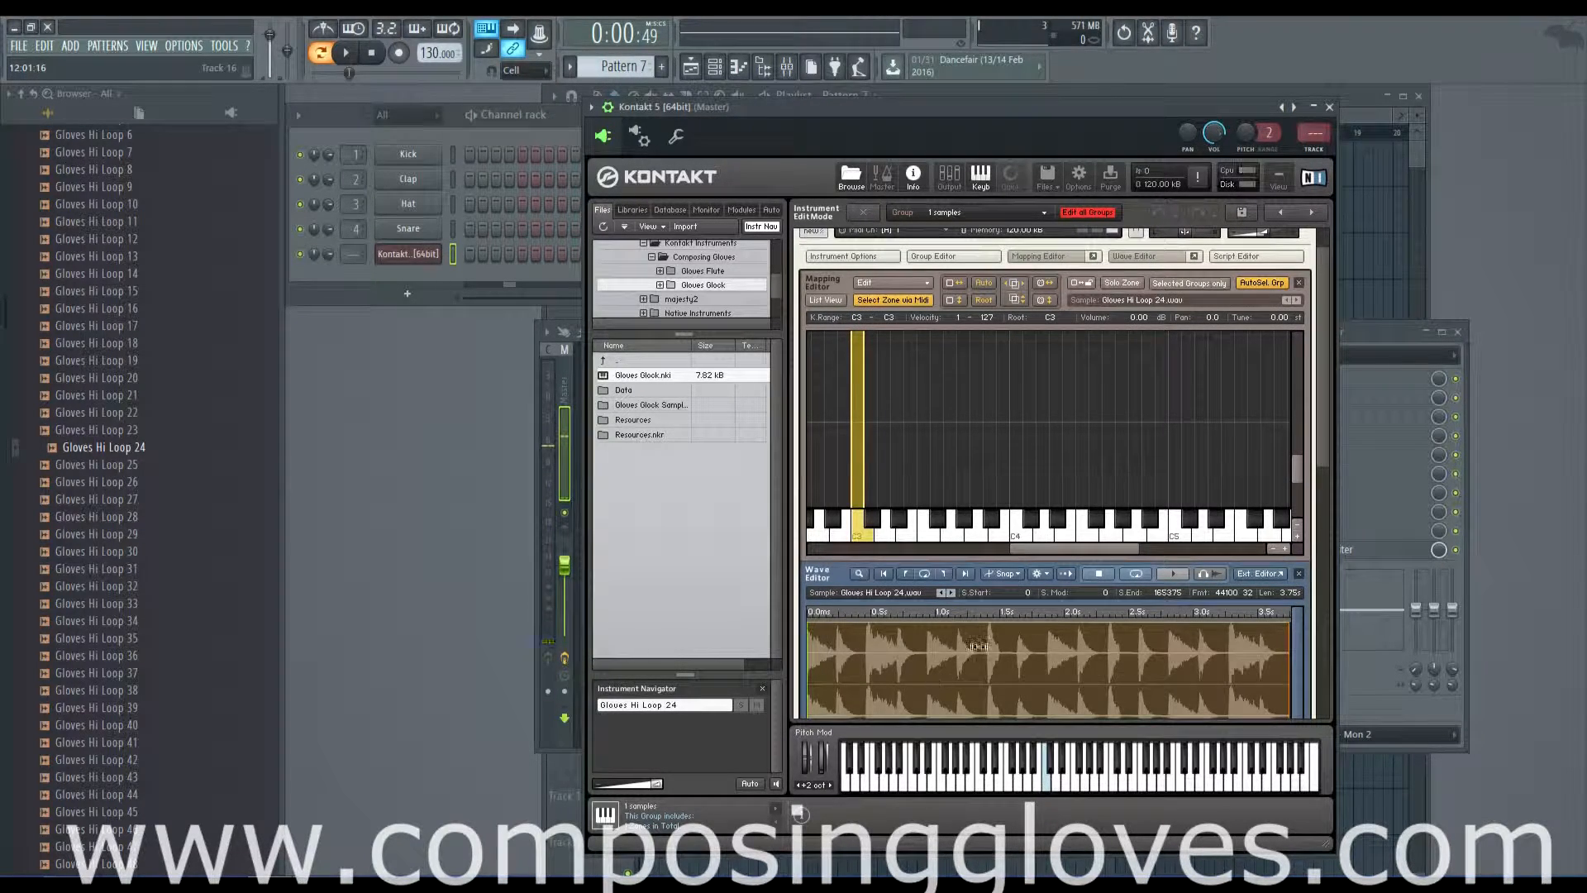
drag(1328, 450, 1323, 571)
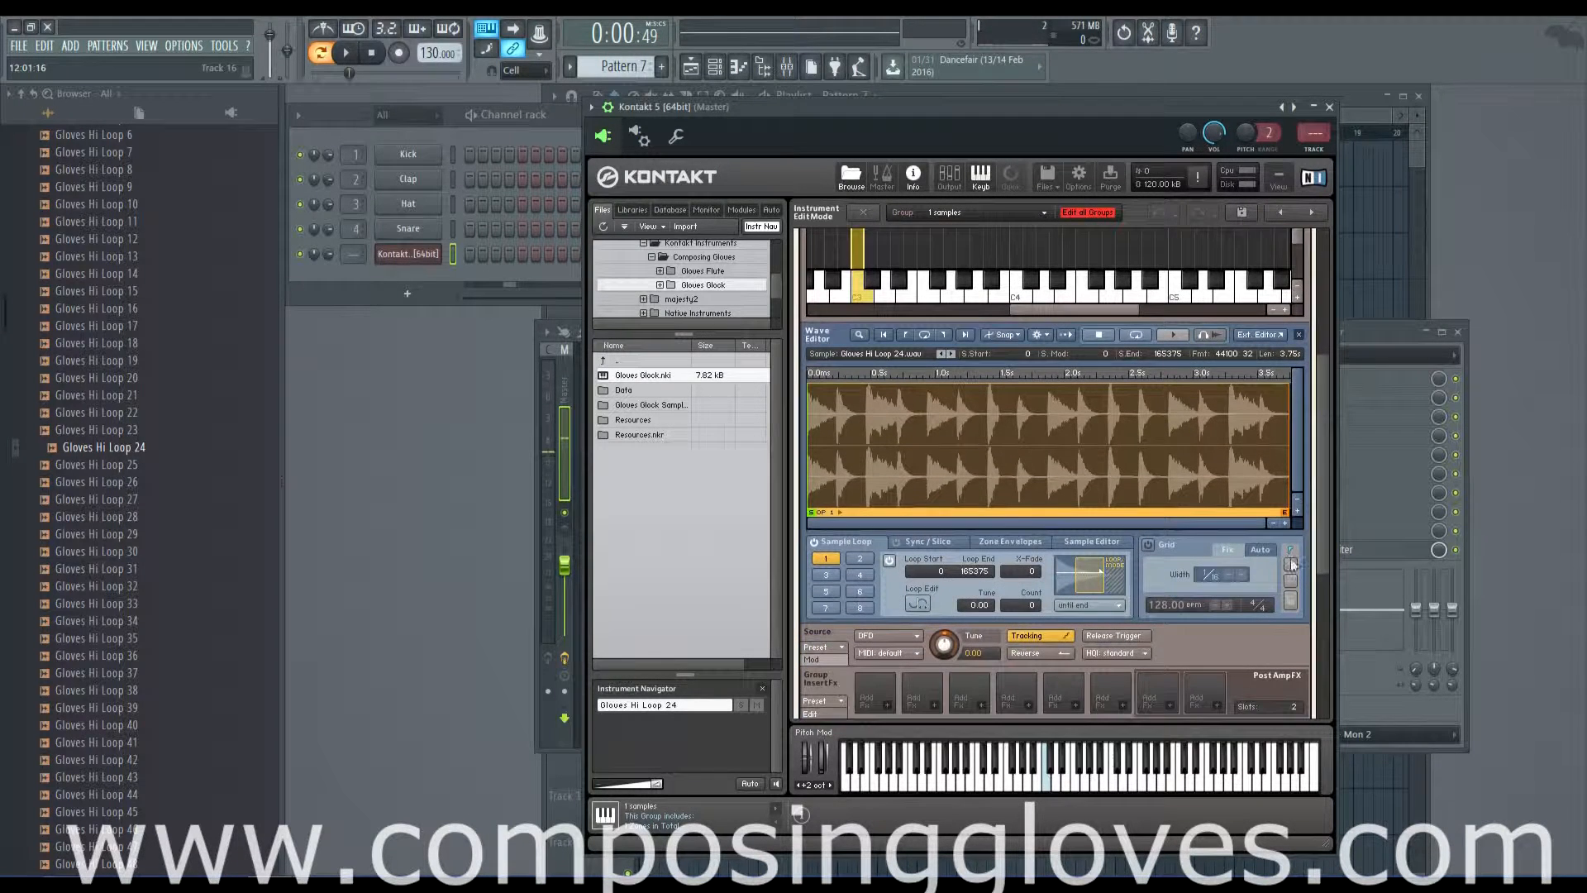
Turn on the Wave Editor grid for Gloves Hi Loop 24 and show its Sync / Slice settings.
click(1149, 544)
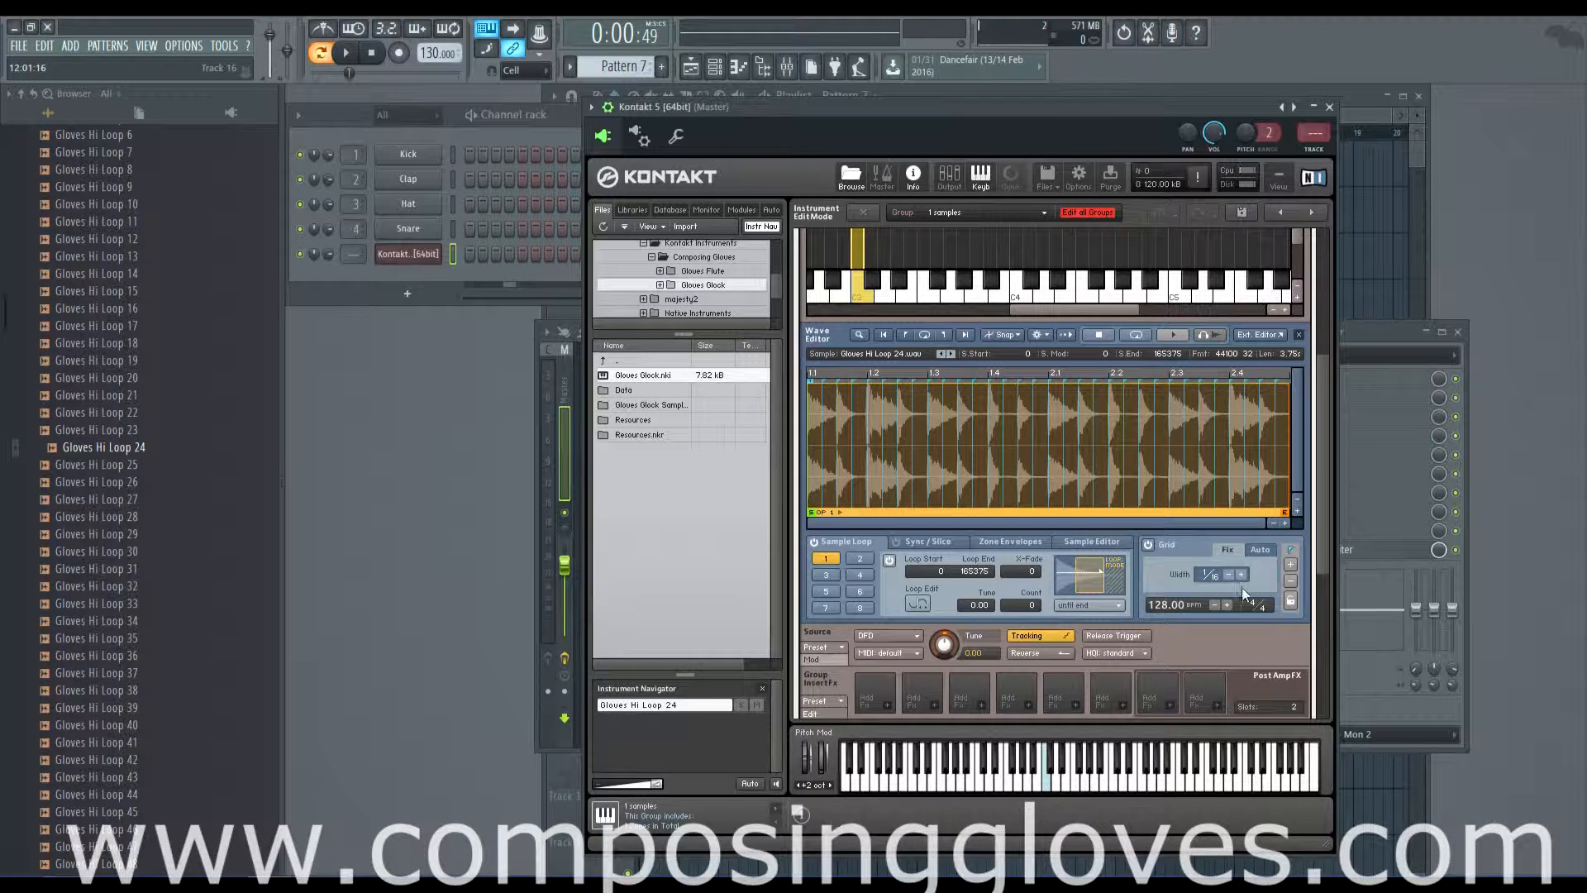
drag(1327, 511, 1323, 489)
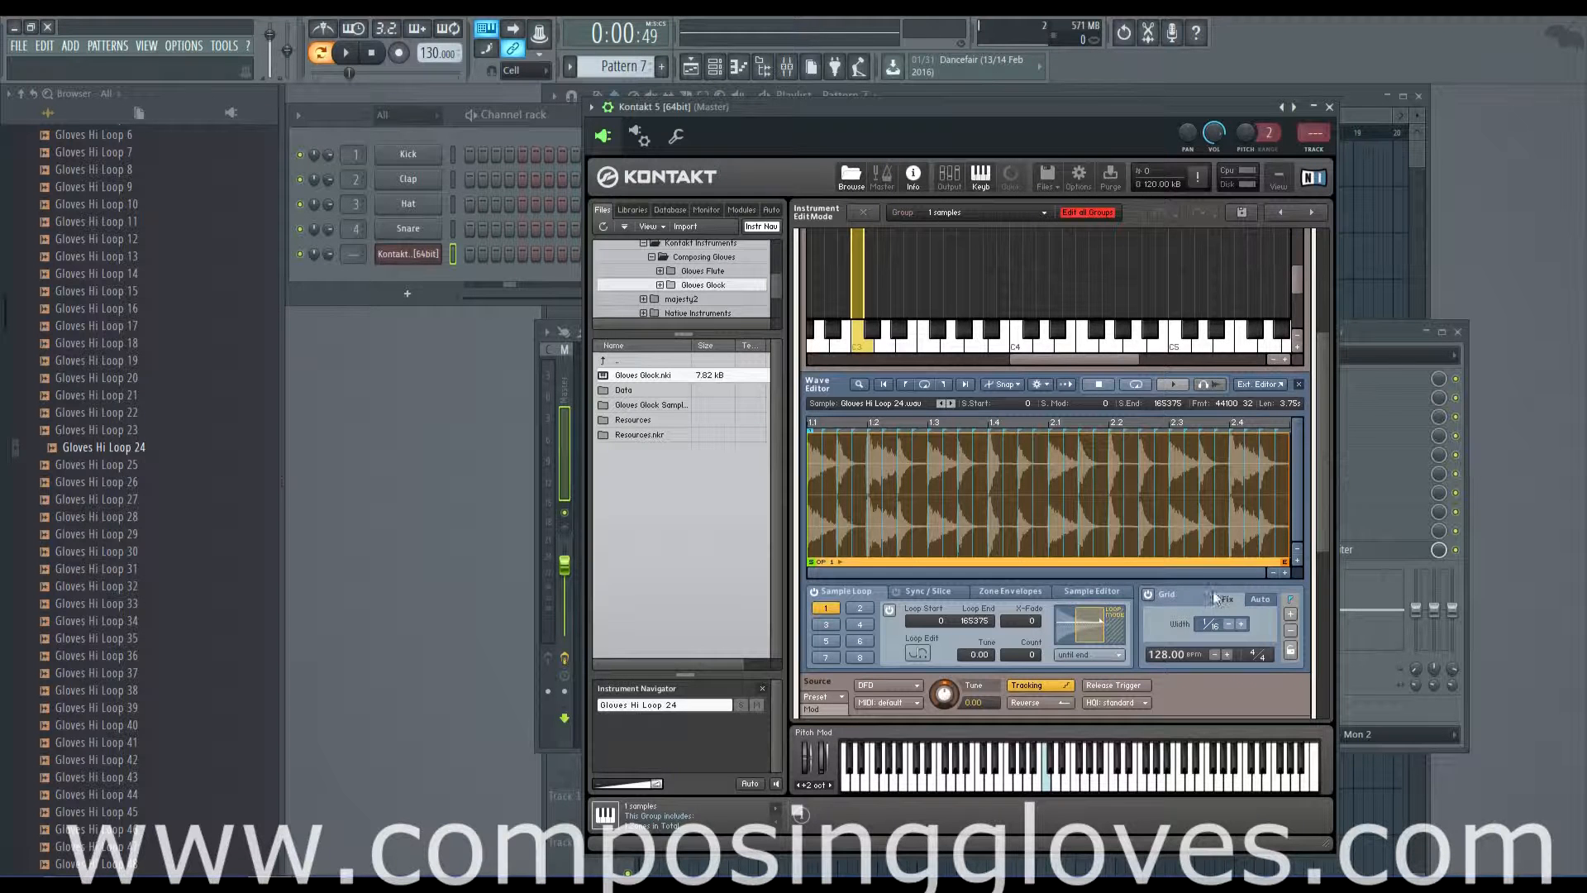
click(904, 592)
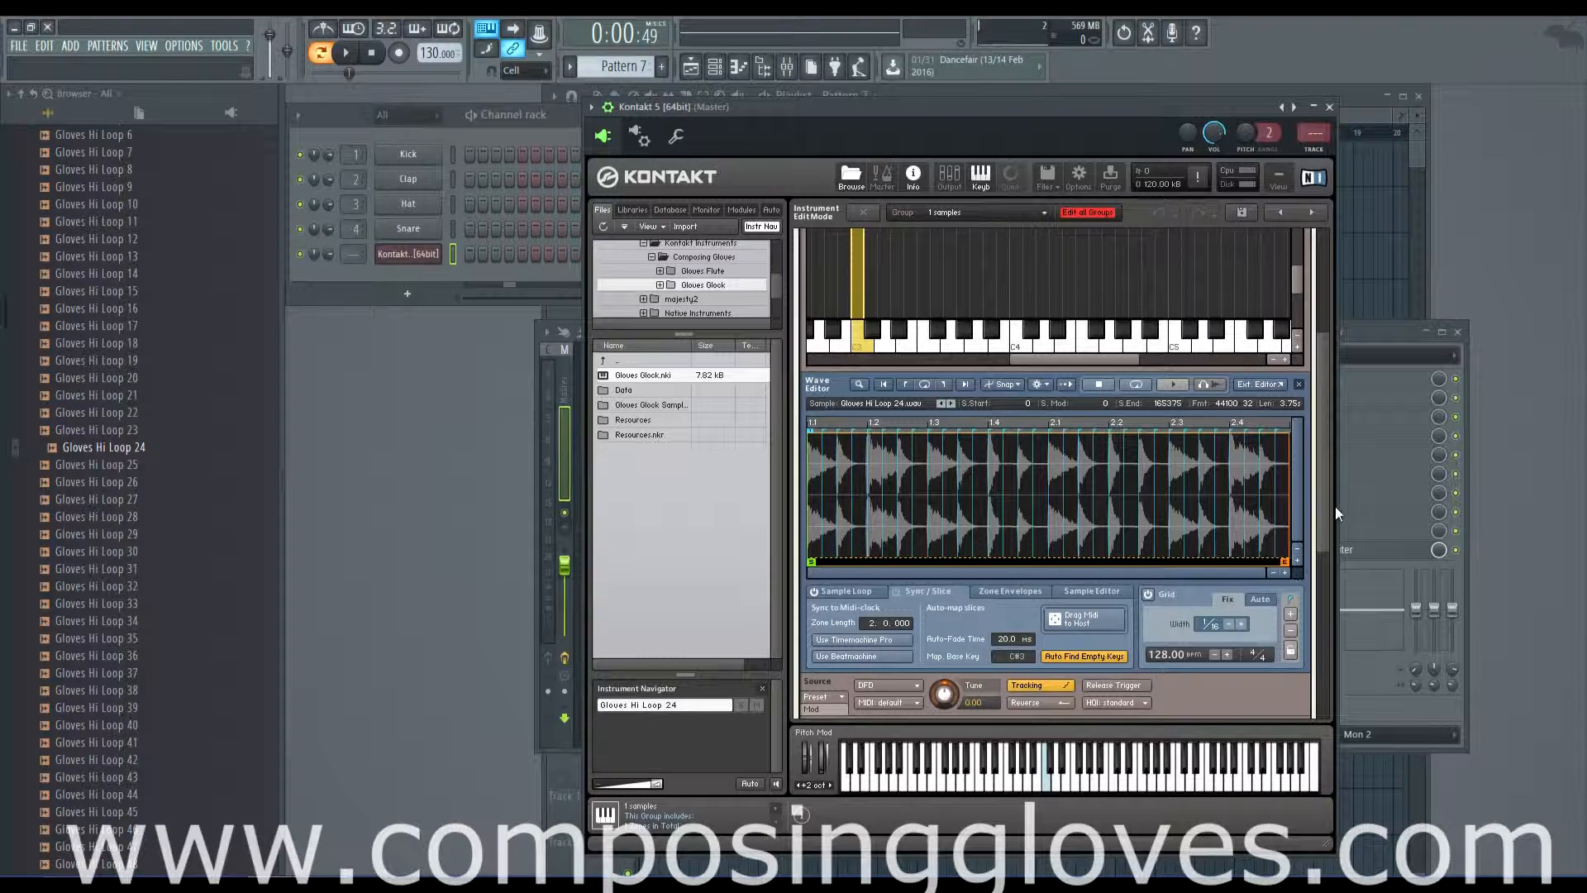
Examine the Sync / Slice options, including Use Beatmachine, together with the Source and group effect sections.
scroll(1323, 537, down, 1)
scroll(1323, 555, down, 2)
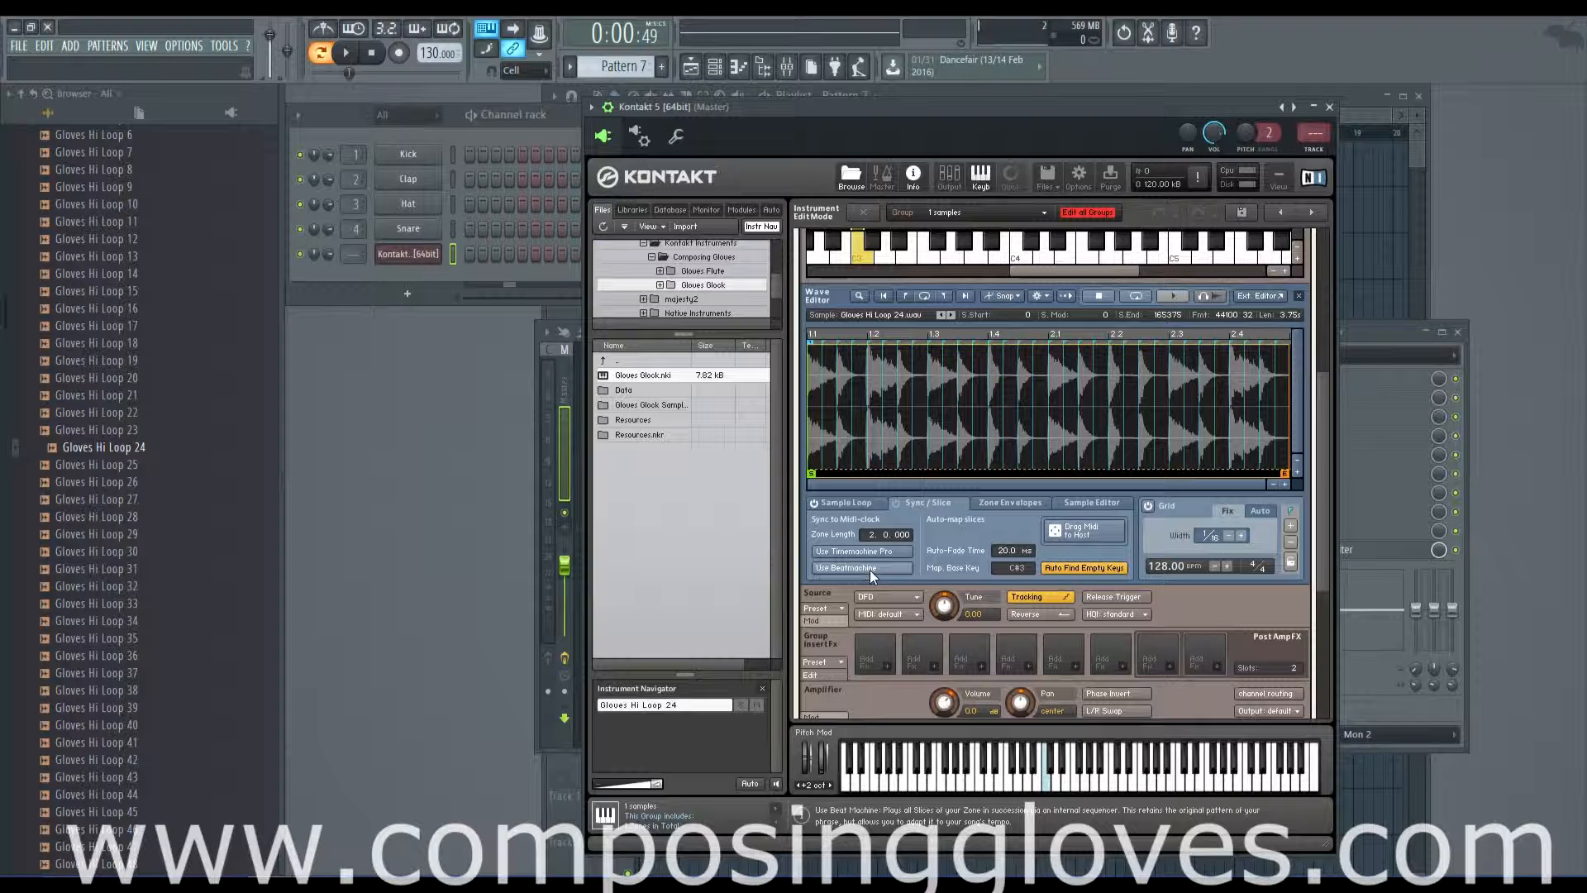
scroll(1326, 546, down, 1)
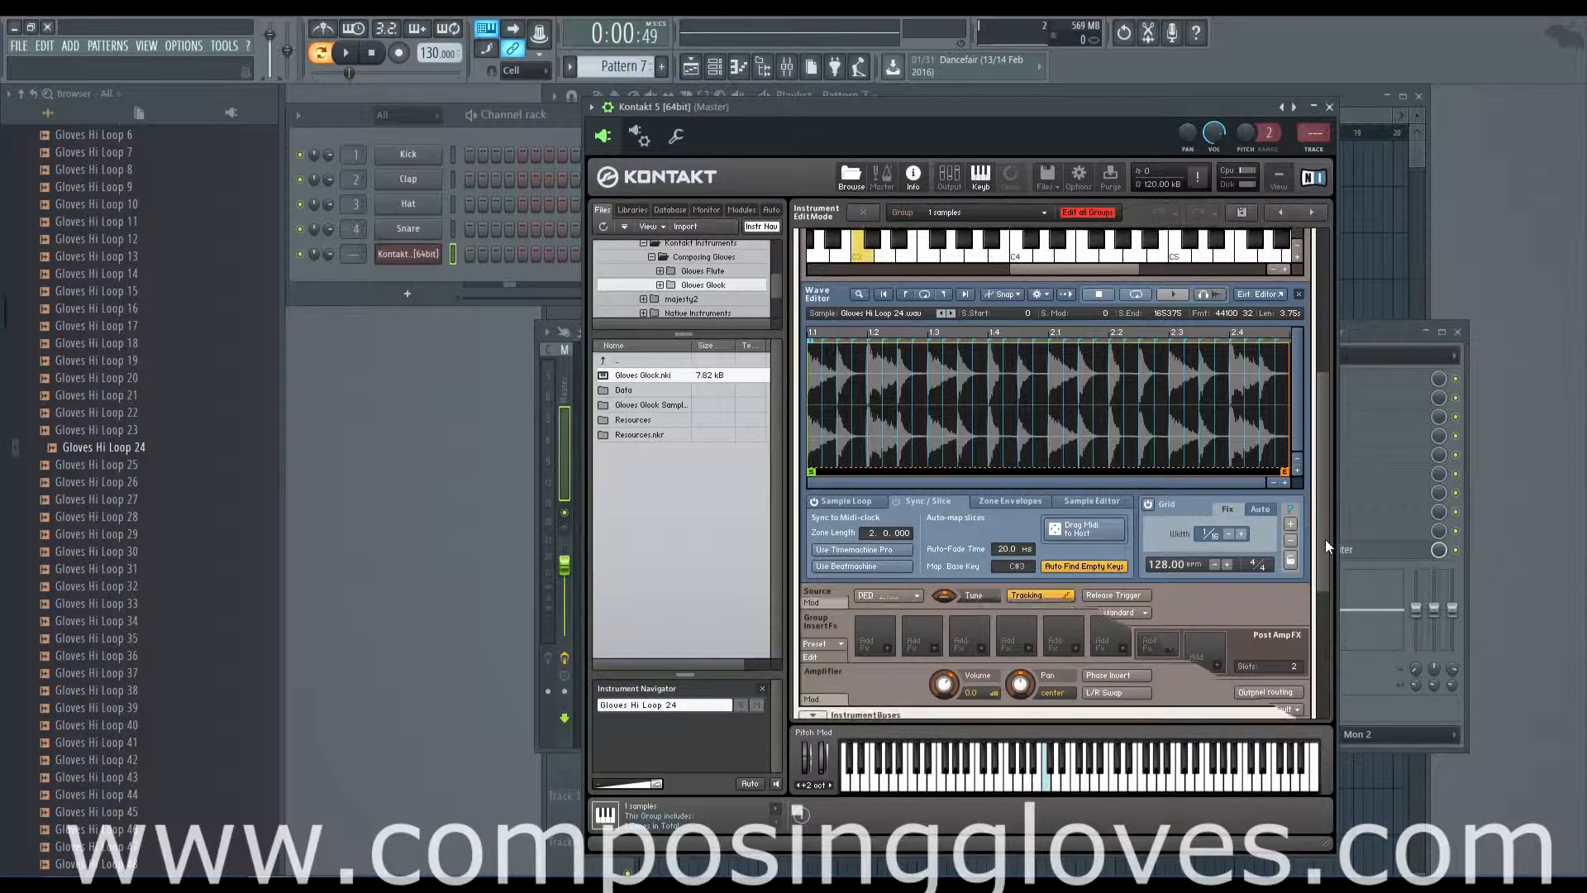
scroll(1325, 546, down, 2)
scroll(1323, 533, up, 4)
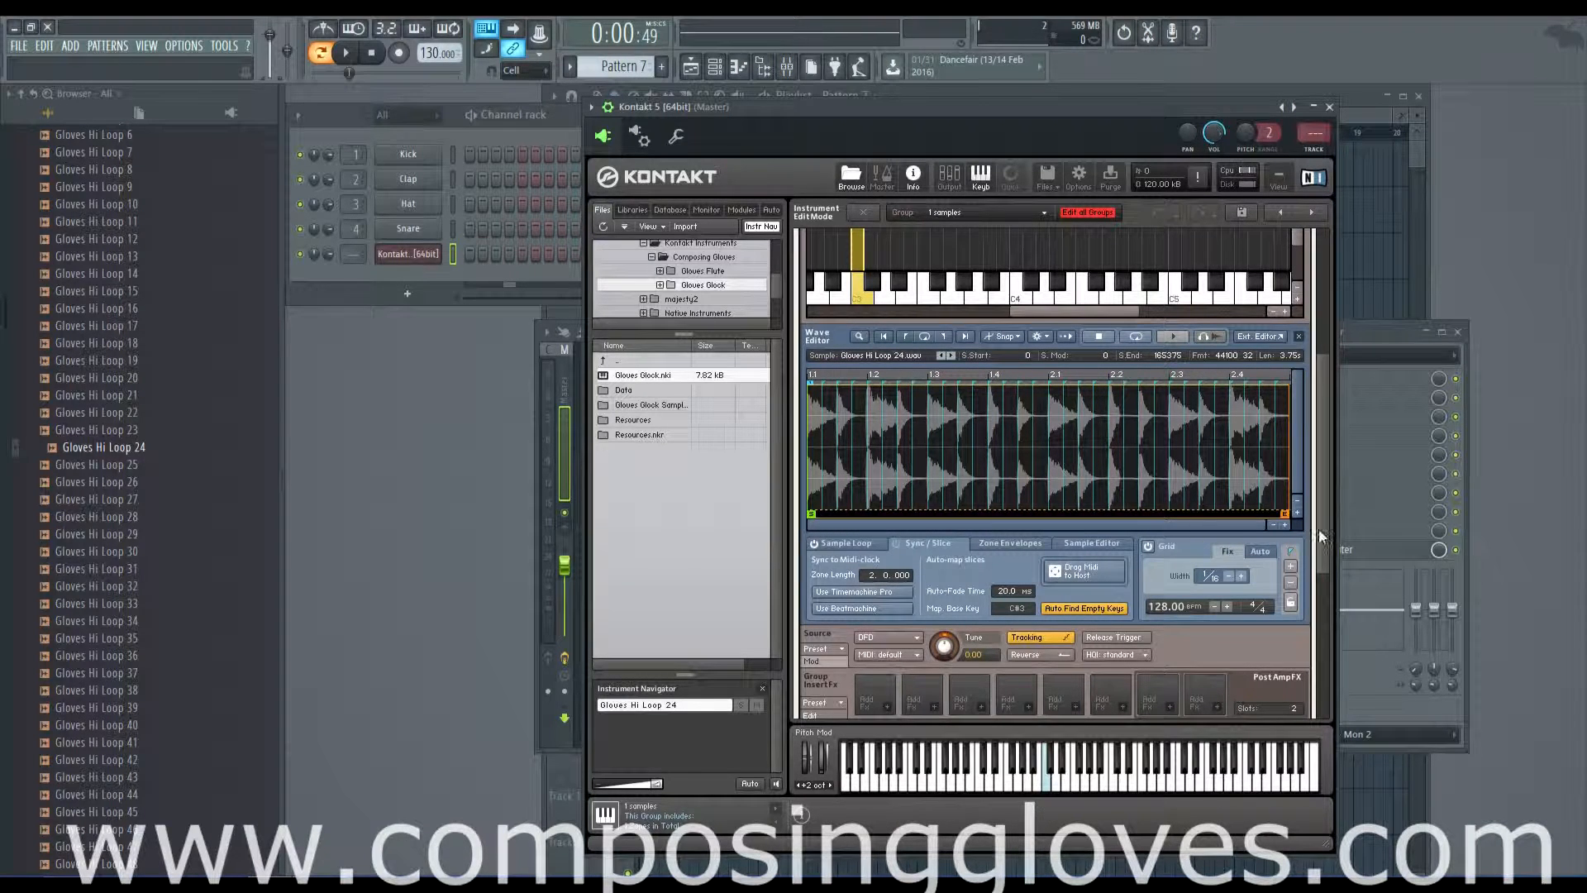
scroll(1323, 529, up, 2)
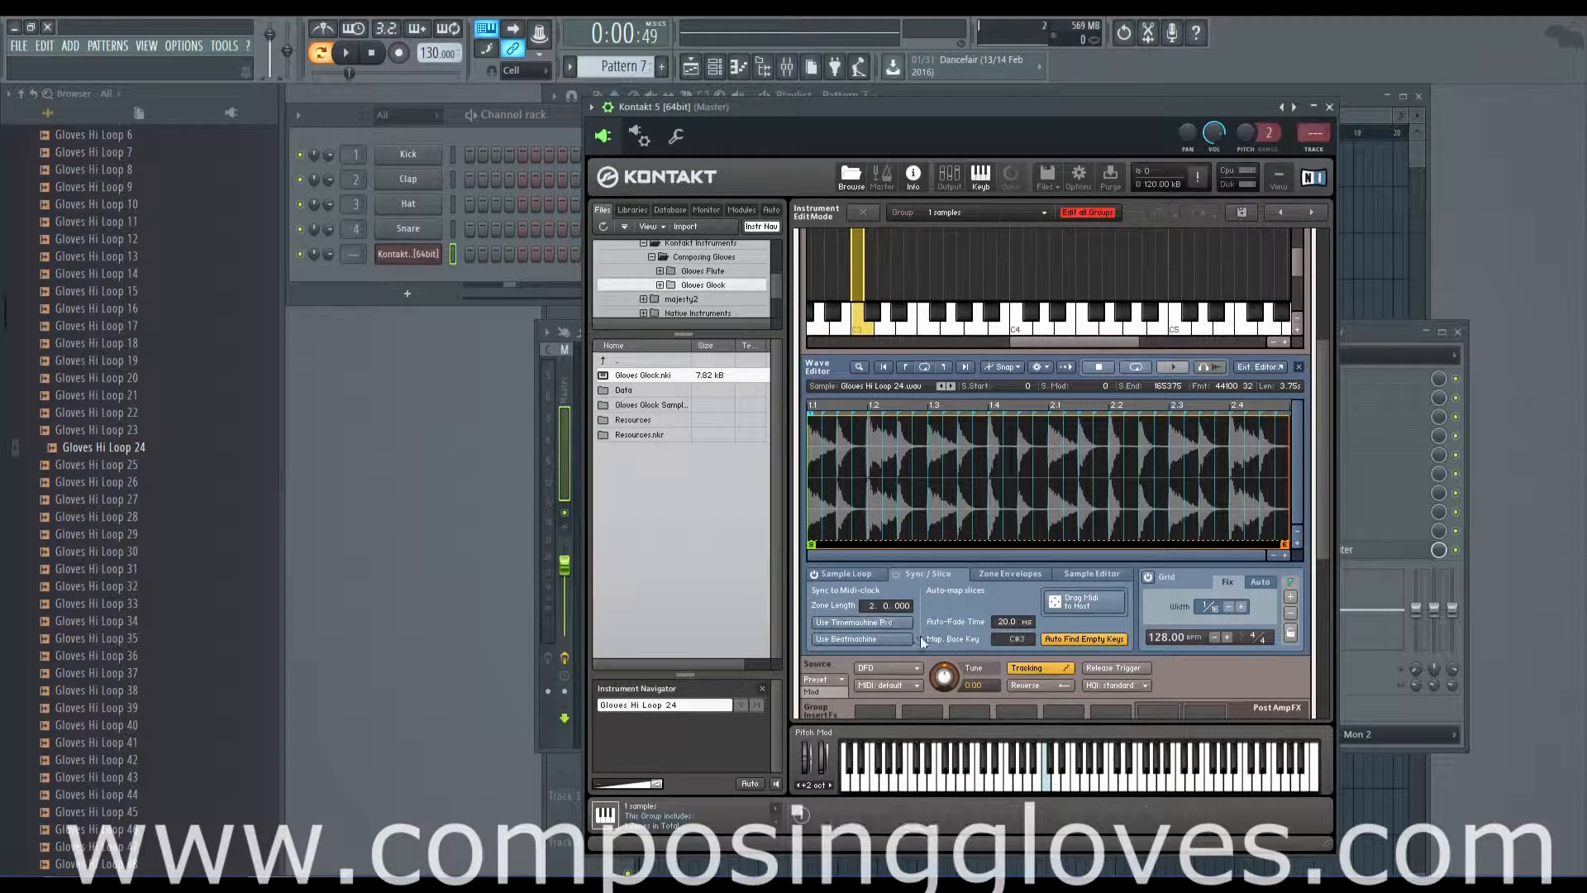
scroll(1327, 529, up, 1)
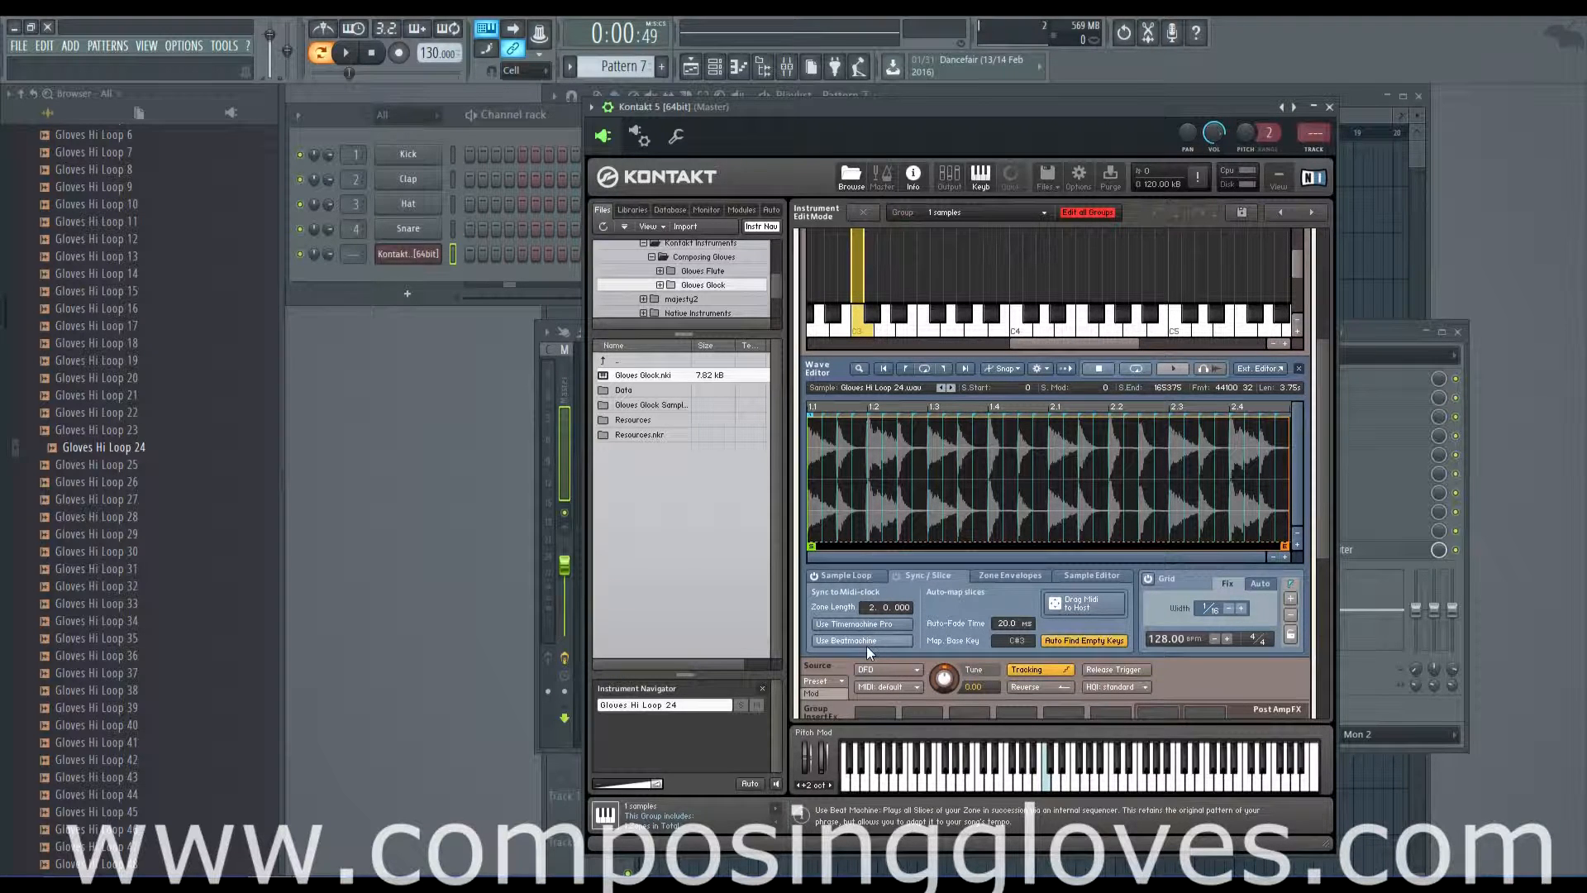
Map Gloves Hi Loop 27 to C#3 and reselect the C3 zone to view its Sync / Slice settings.
scroll(1318, 555, down, 3)
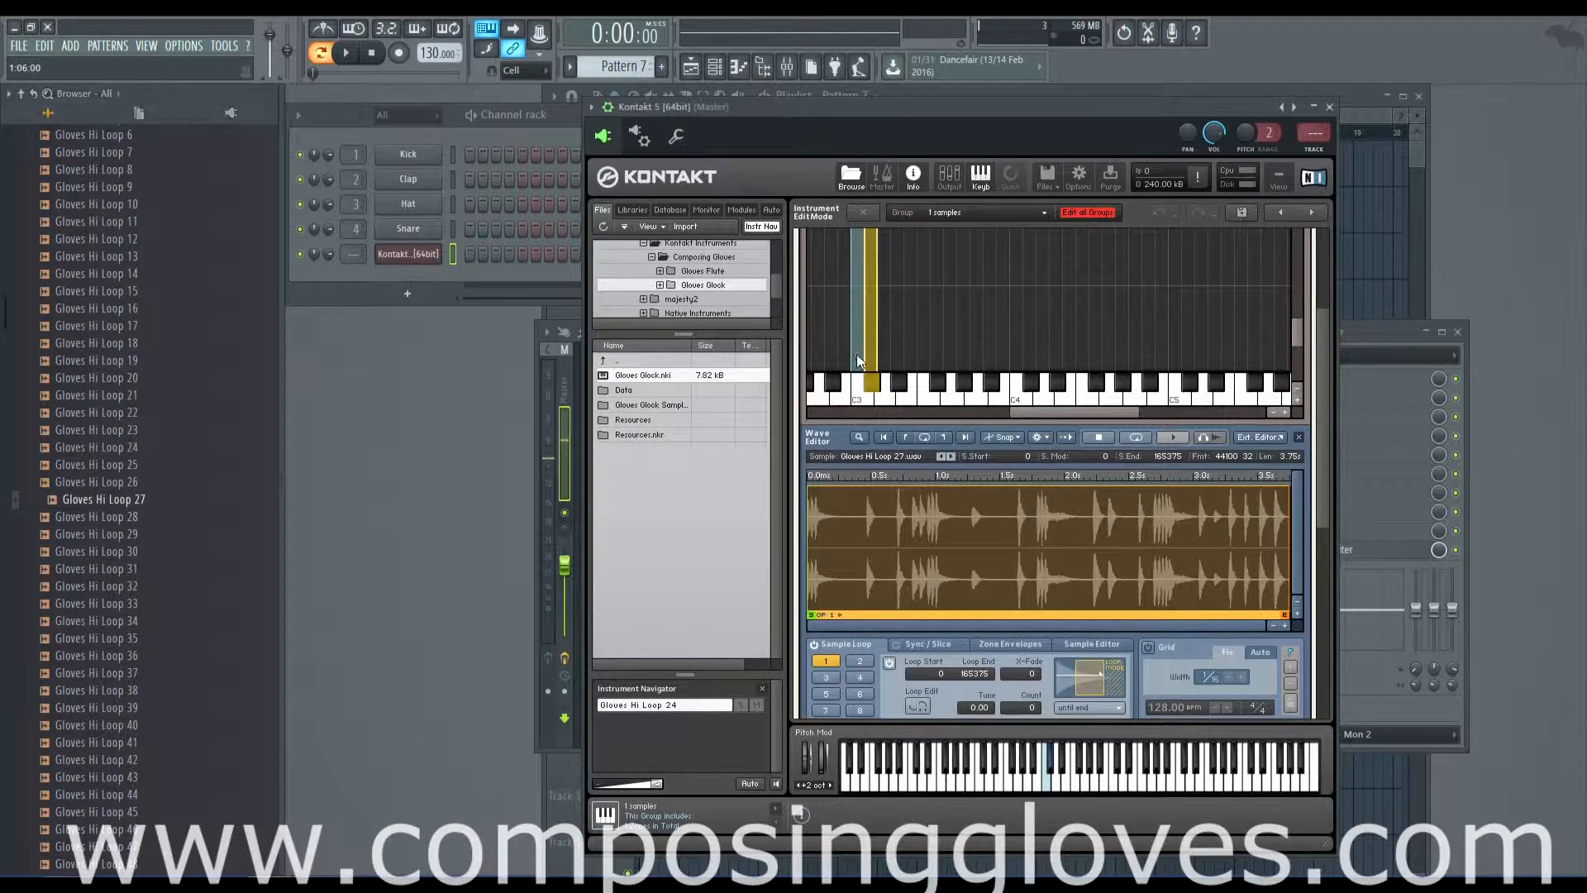
click(853, 357)
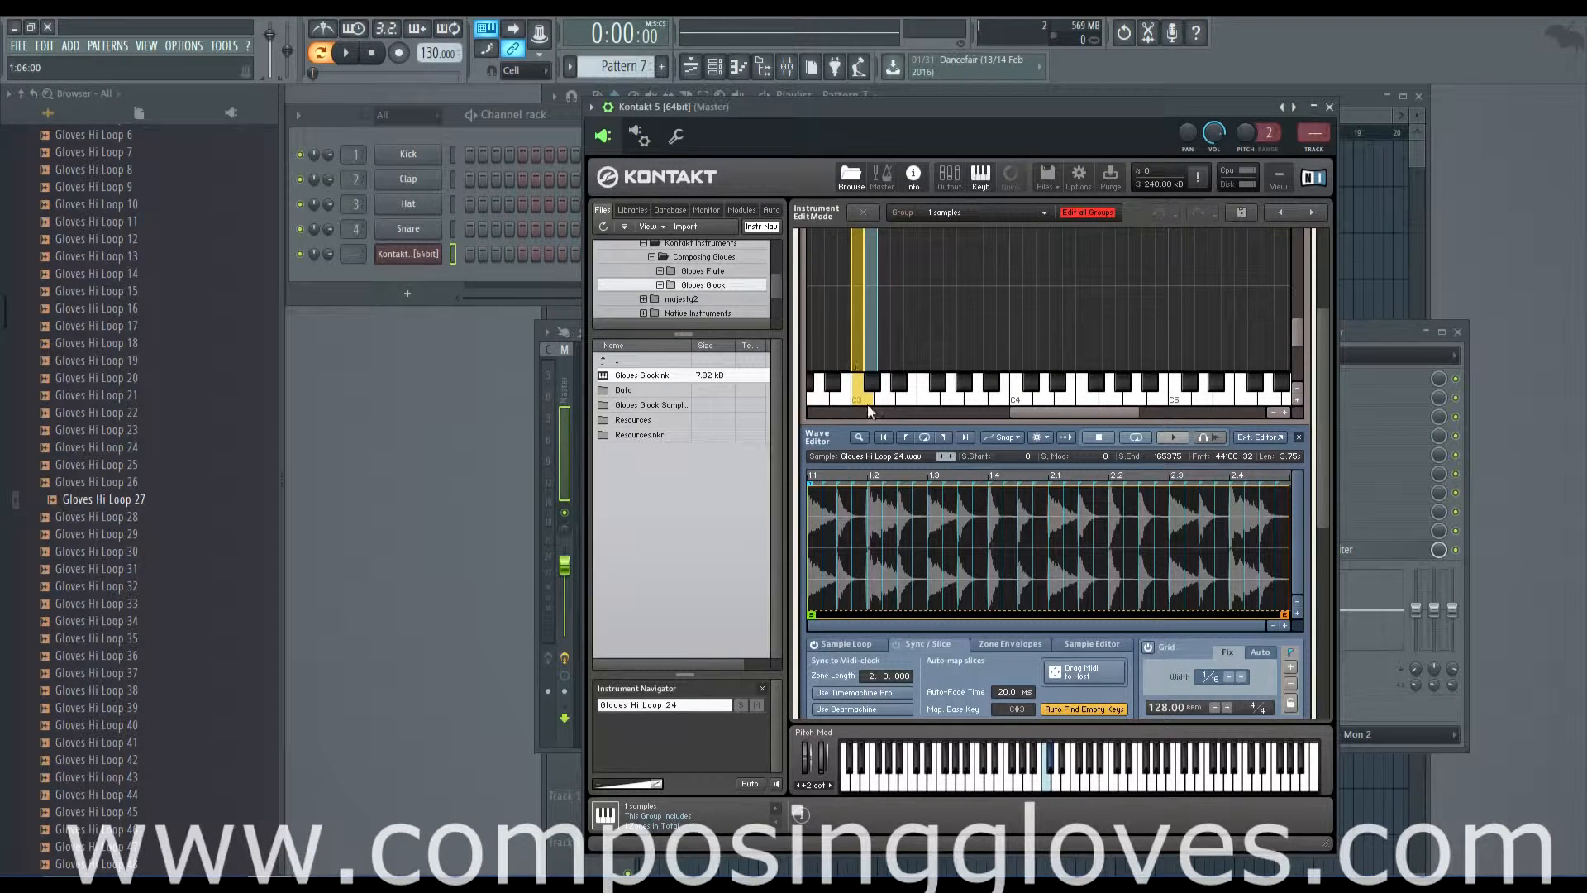
scroll(1322, 485, down, 5)
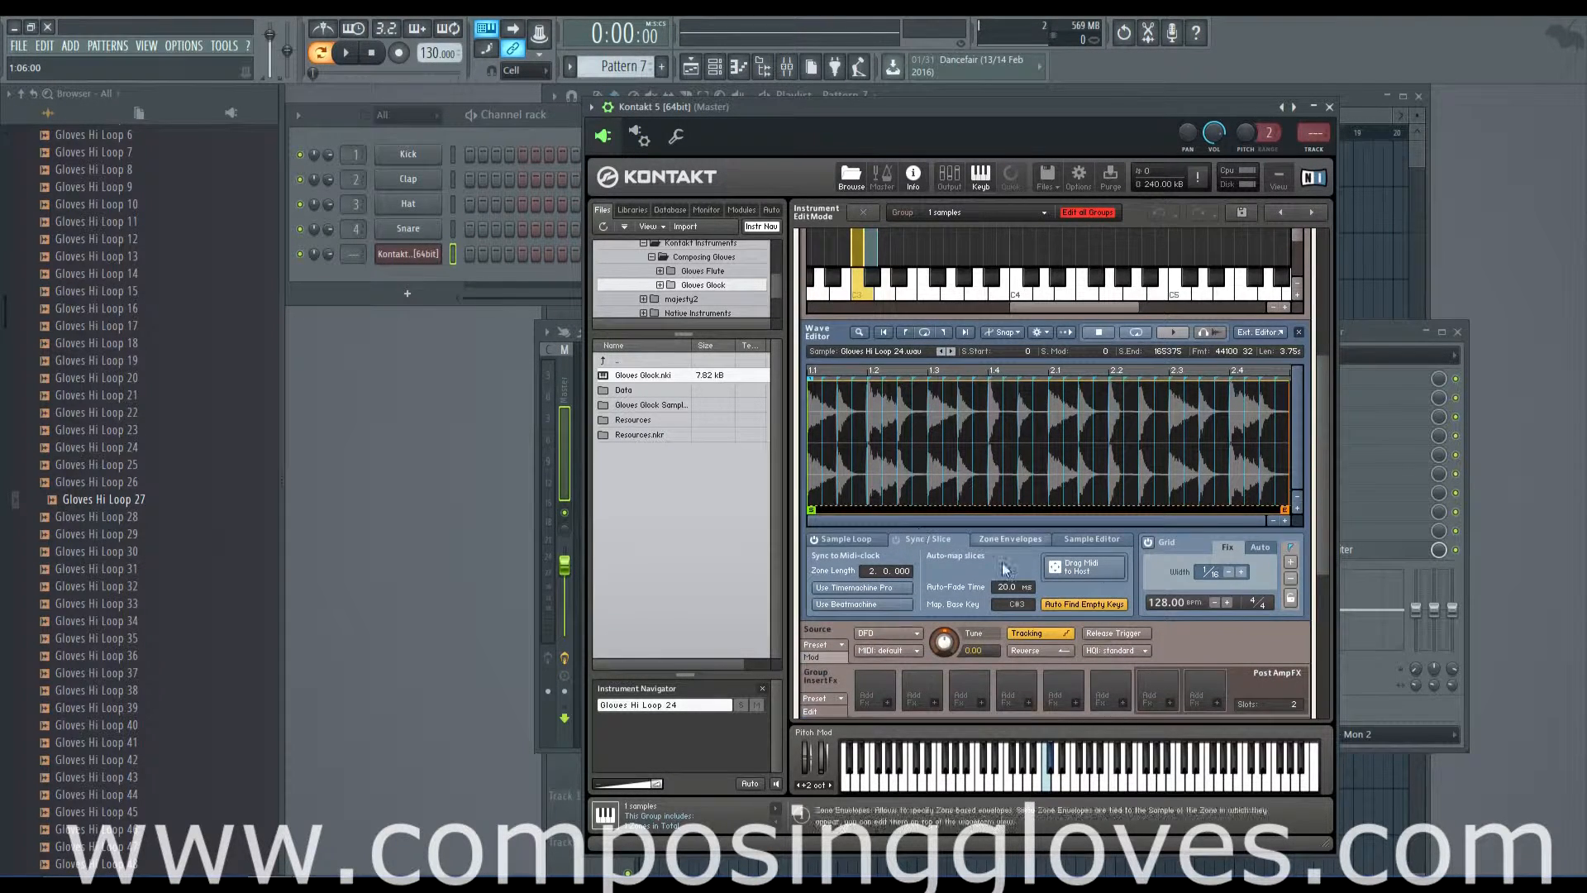
scroll(1322, 506, up, 1)
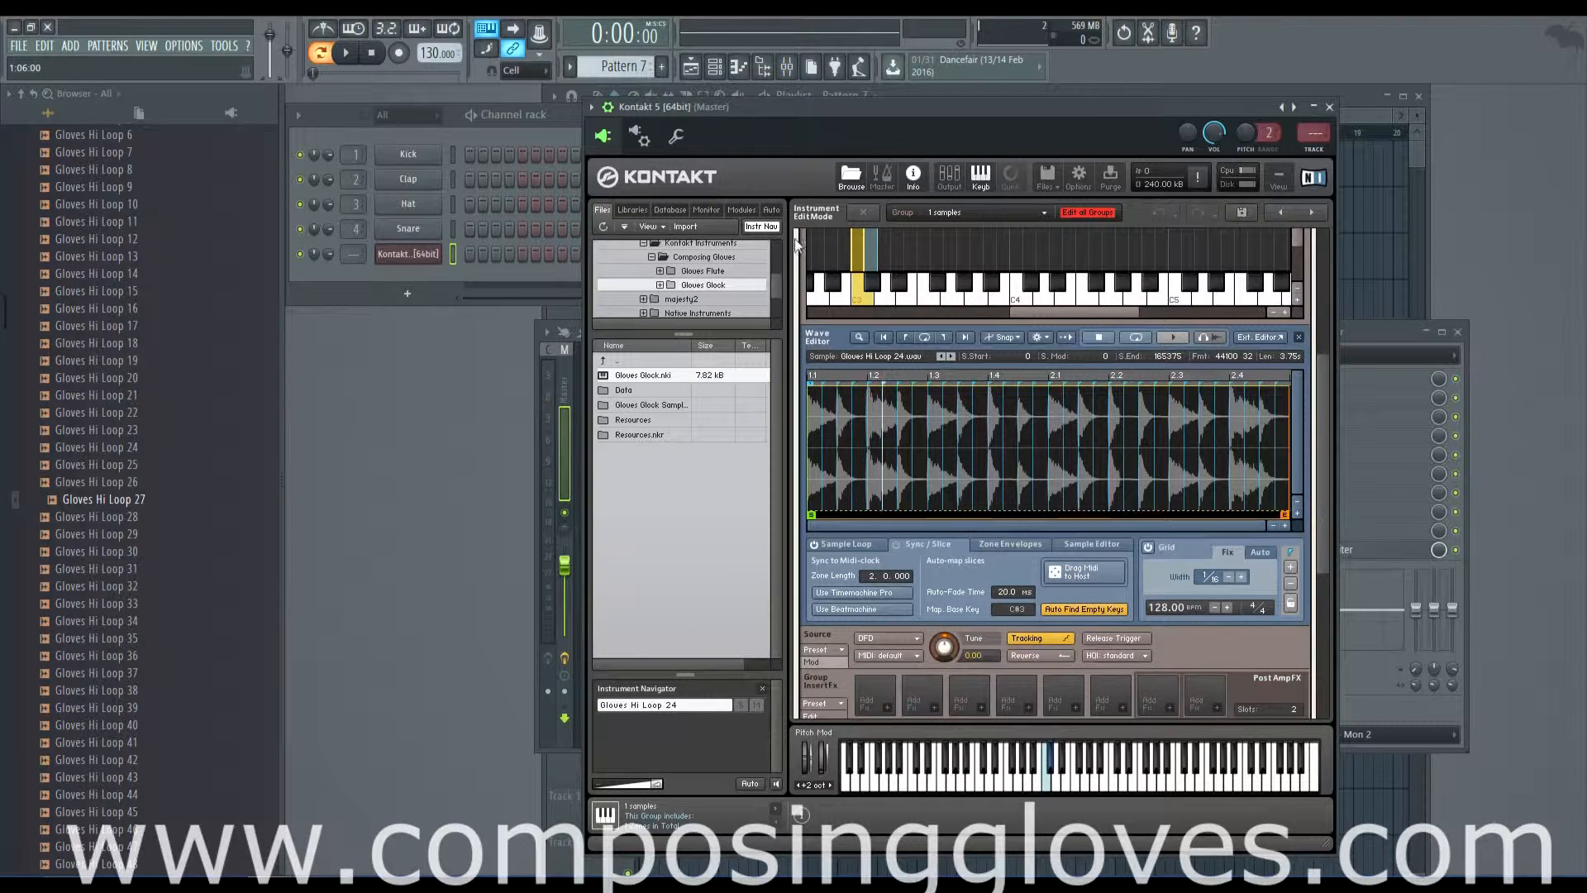
scroll(1324, 532, up, 2)
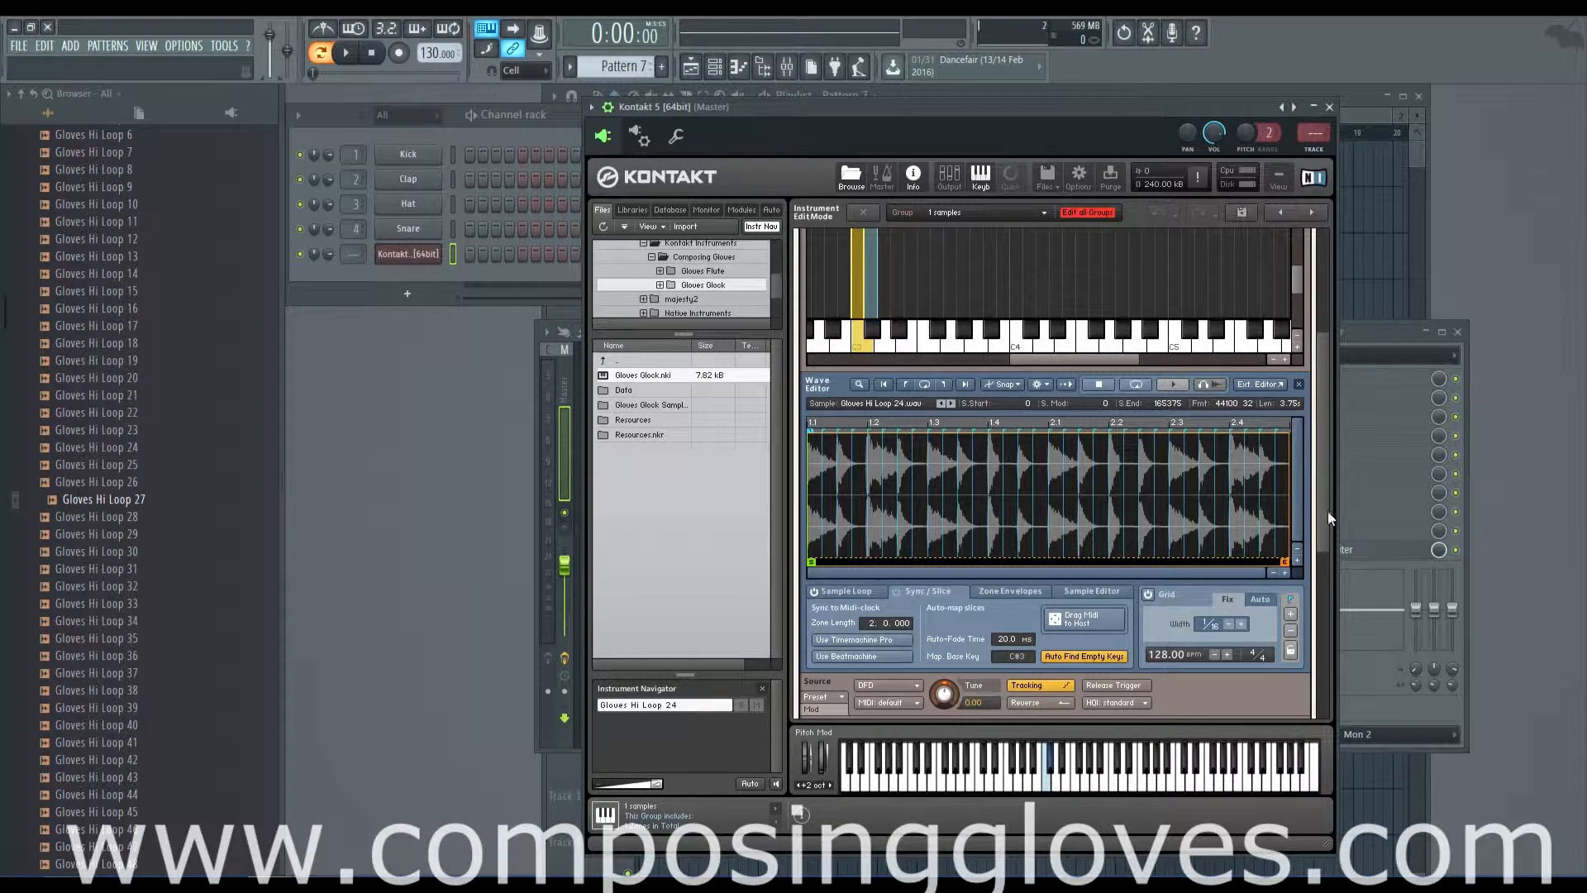
Show the Group Editor, enable Use Beatmachine for the Gloves Hi Loop 24 zone and check the group list.
drag(1328, 511, 1303, 382)
click(952, 299)
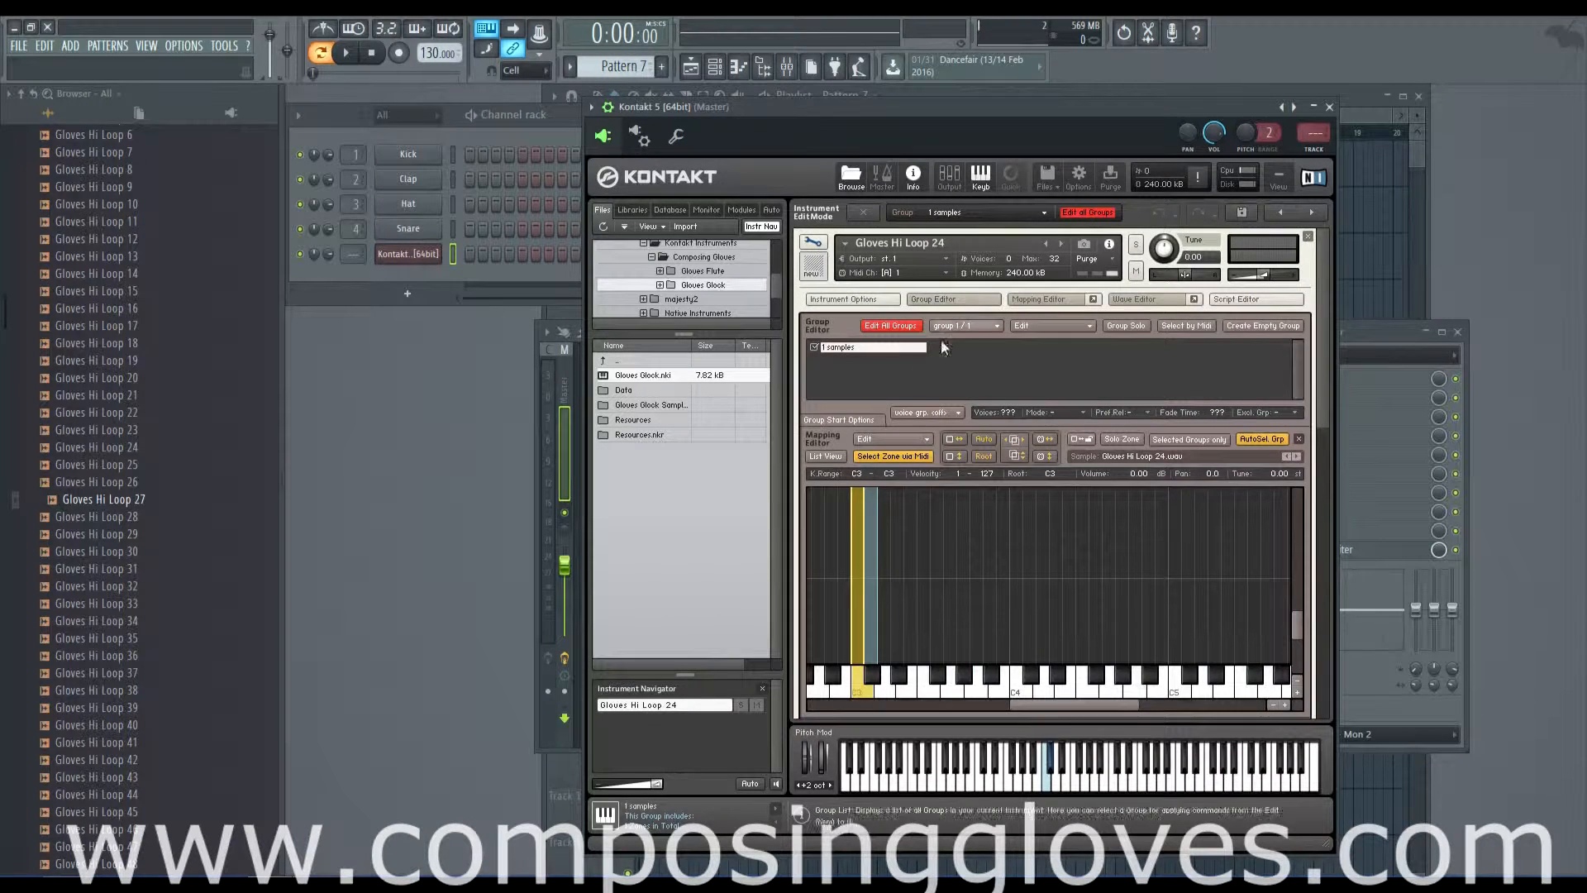
scroll(1303, 427, down, 5)
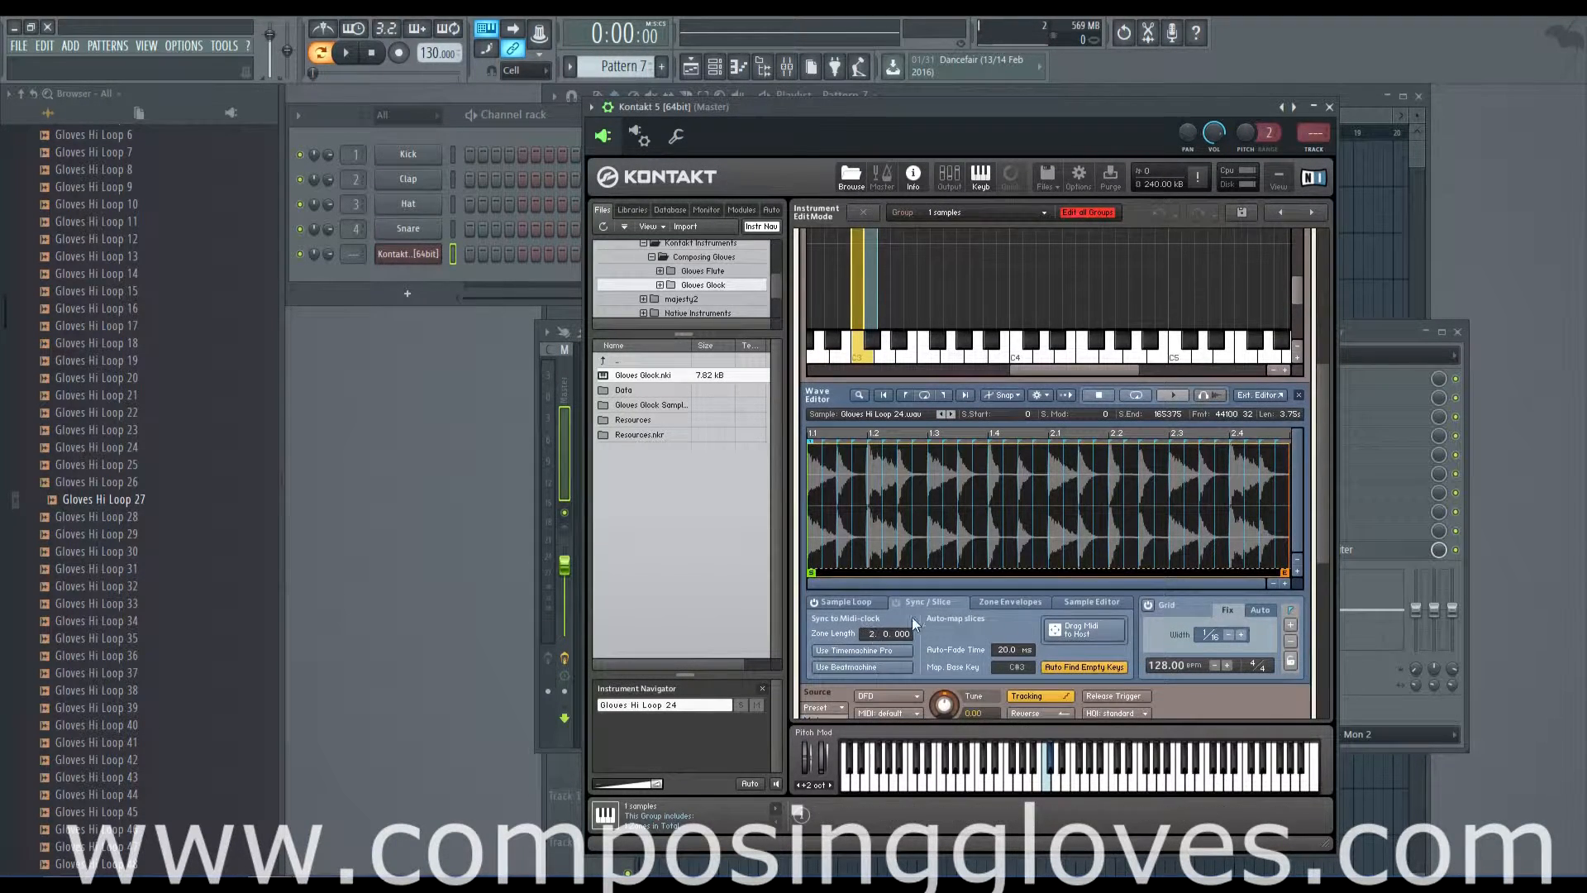
click(863, 668)
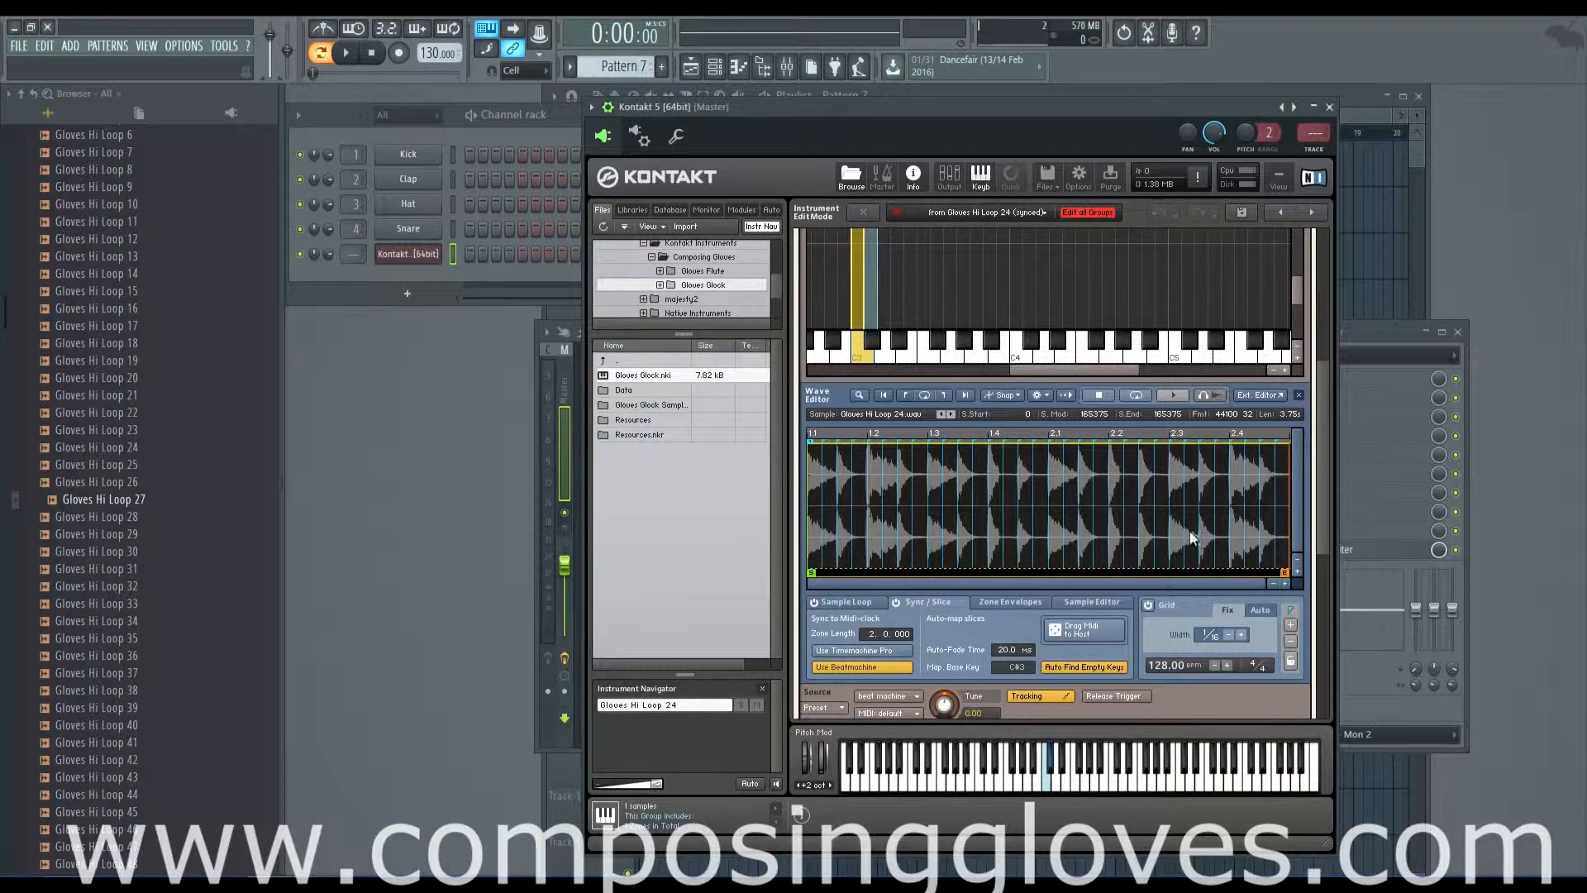
drag(1324, 536, 1326, 432)
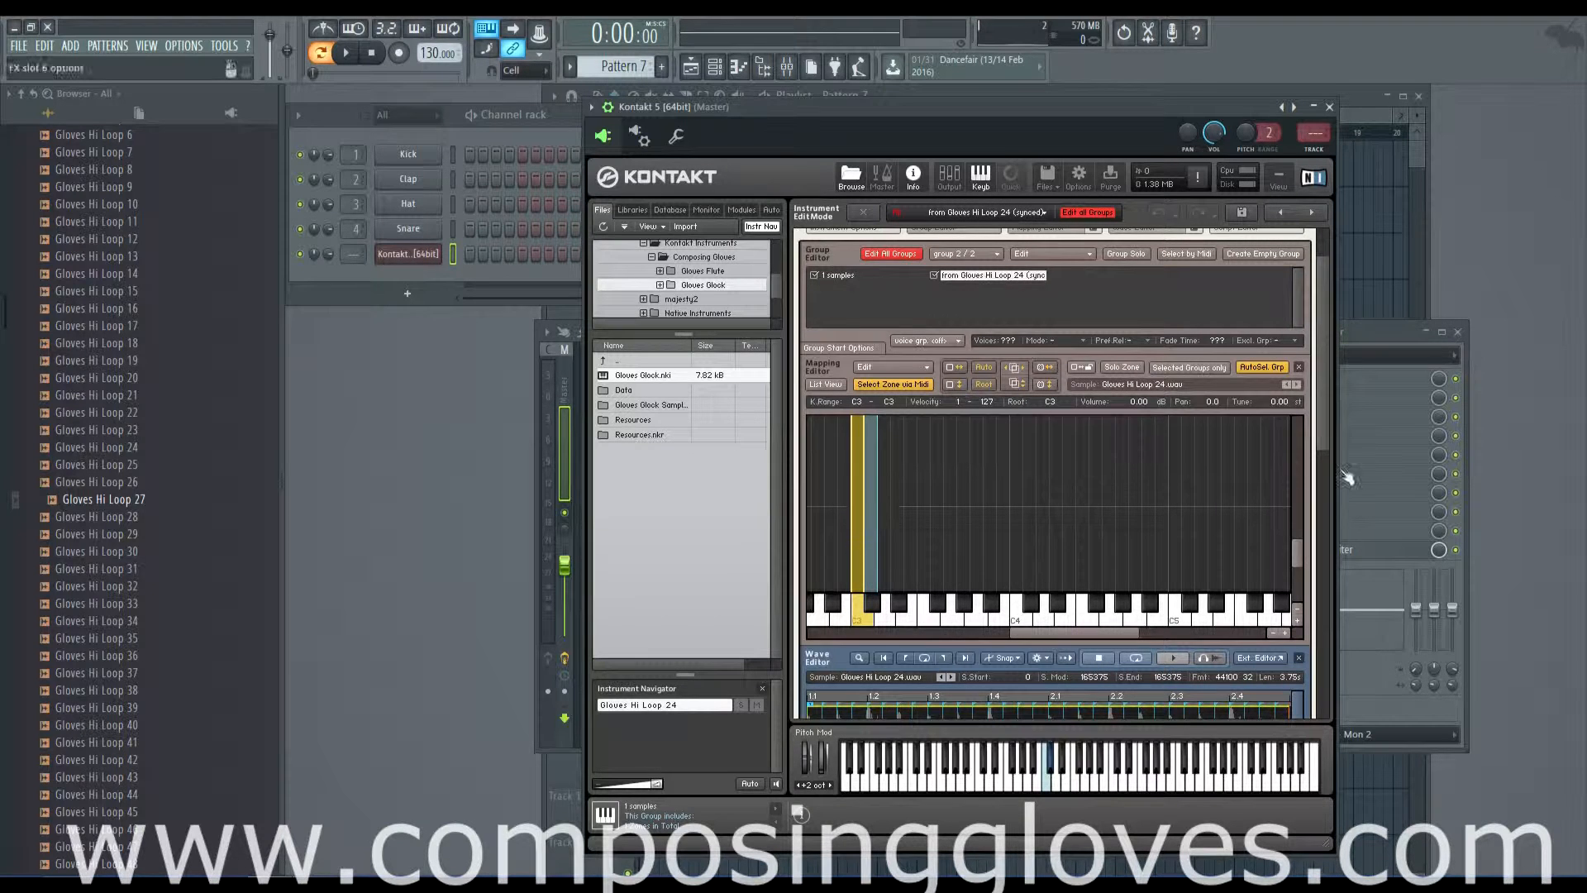
drag(1325, 429, 1325, 510)
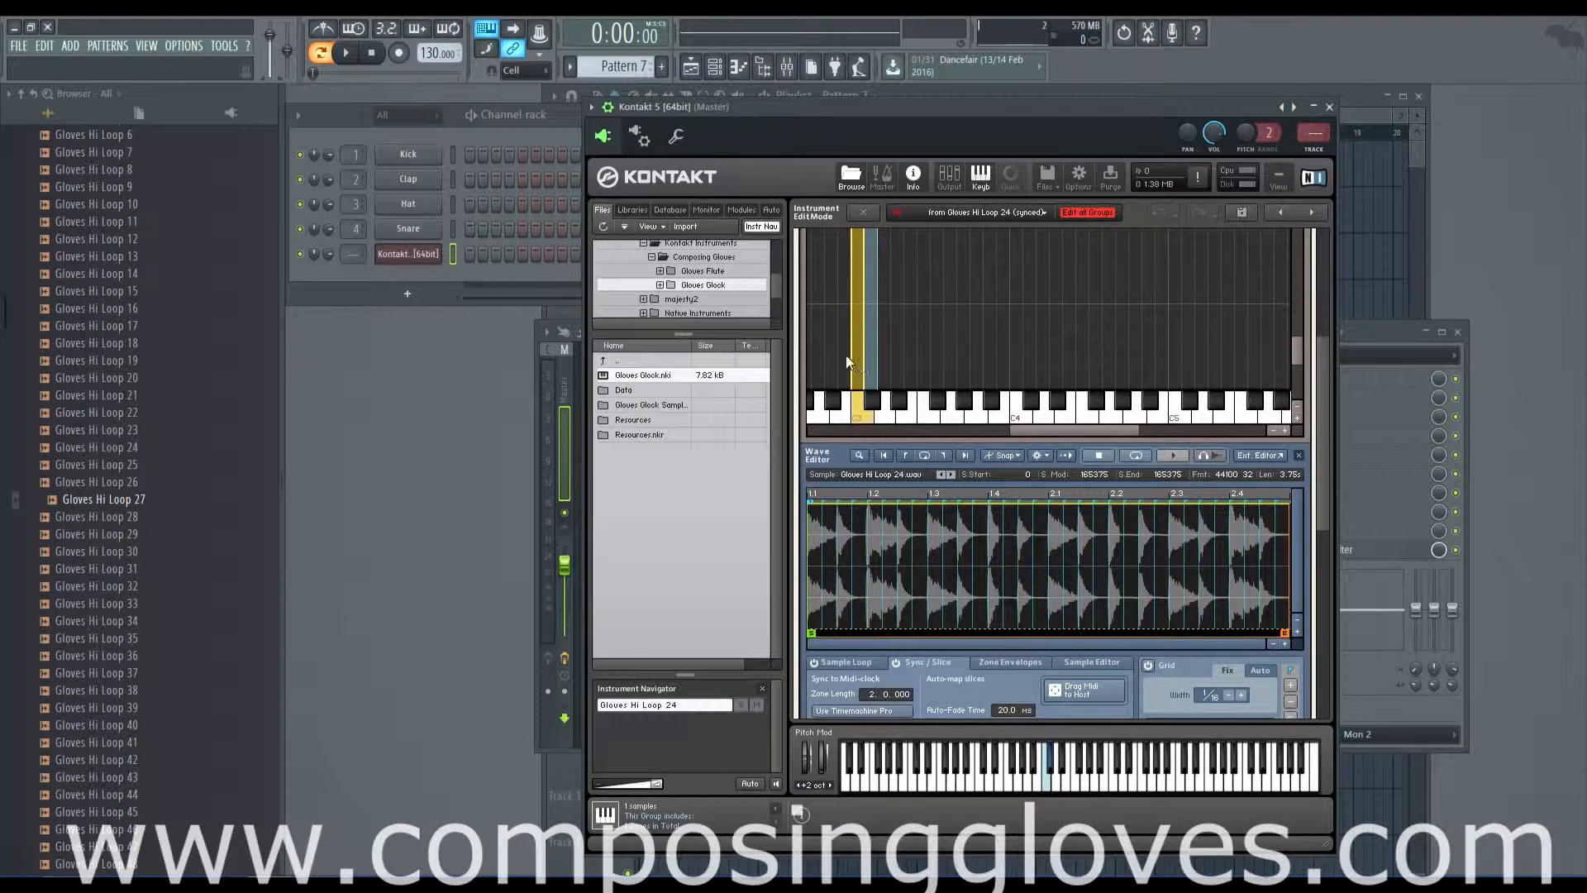
Set the Auto-Fade Time for mapping slices of Gloves Hi Loop 24 to 0.0 ms.
drag(1323, 509, 1322, 546)
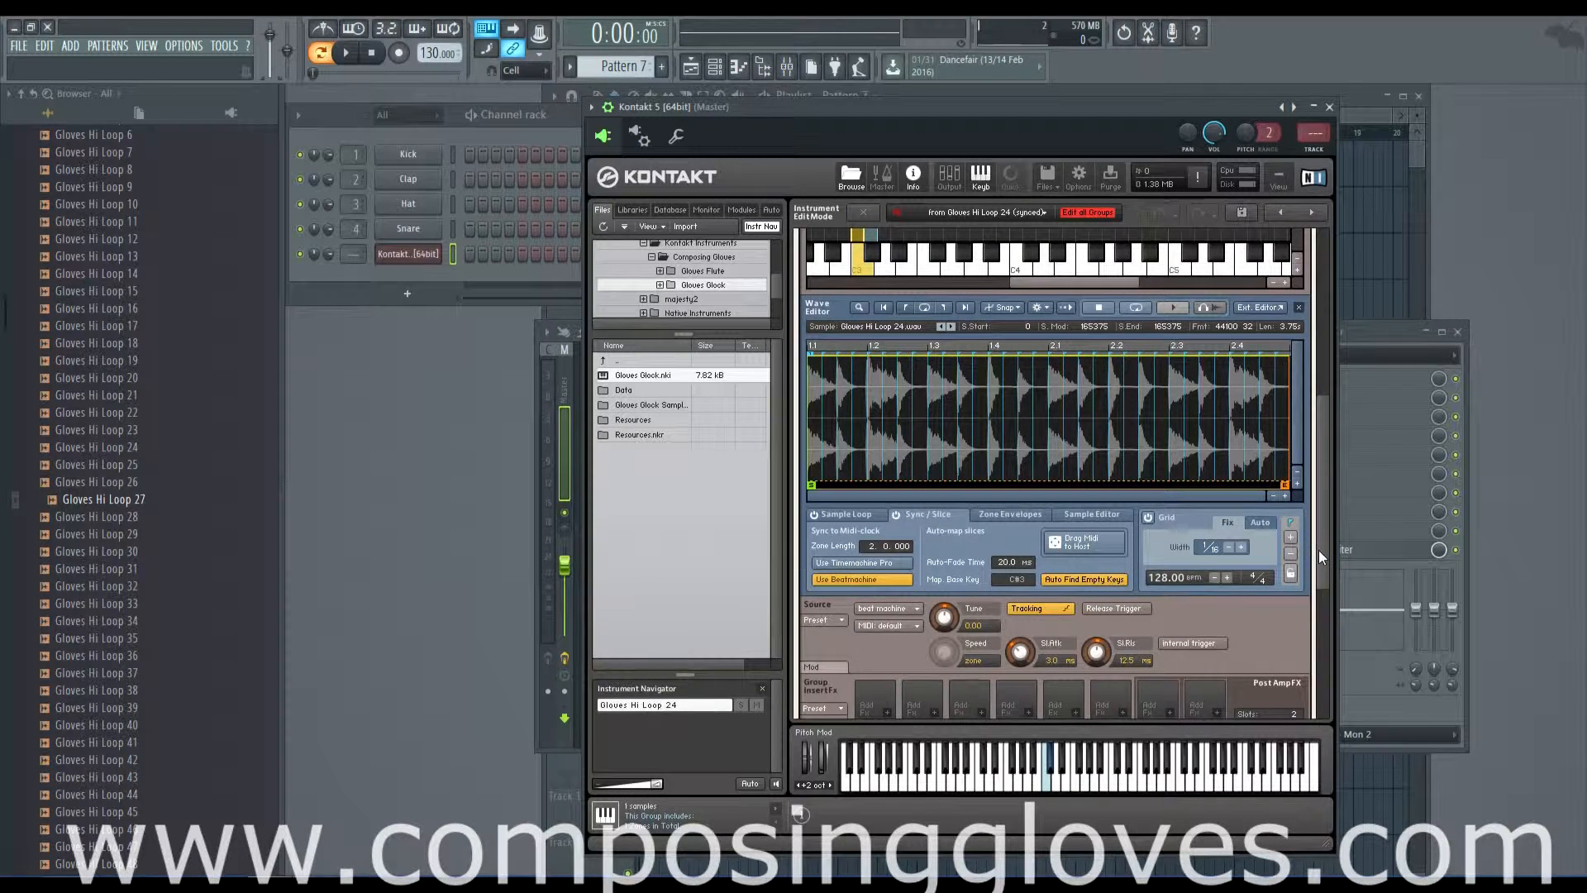
scroll(1318, 549, down, 1)
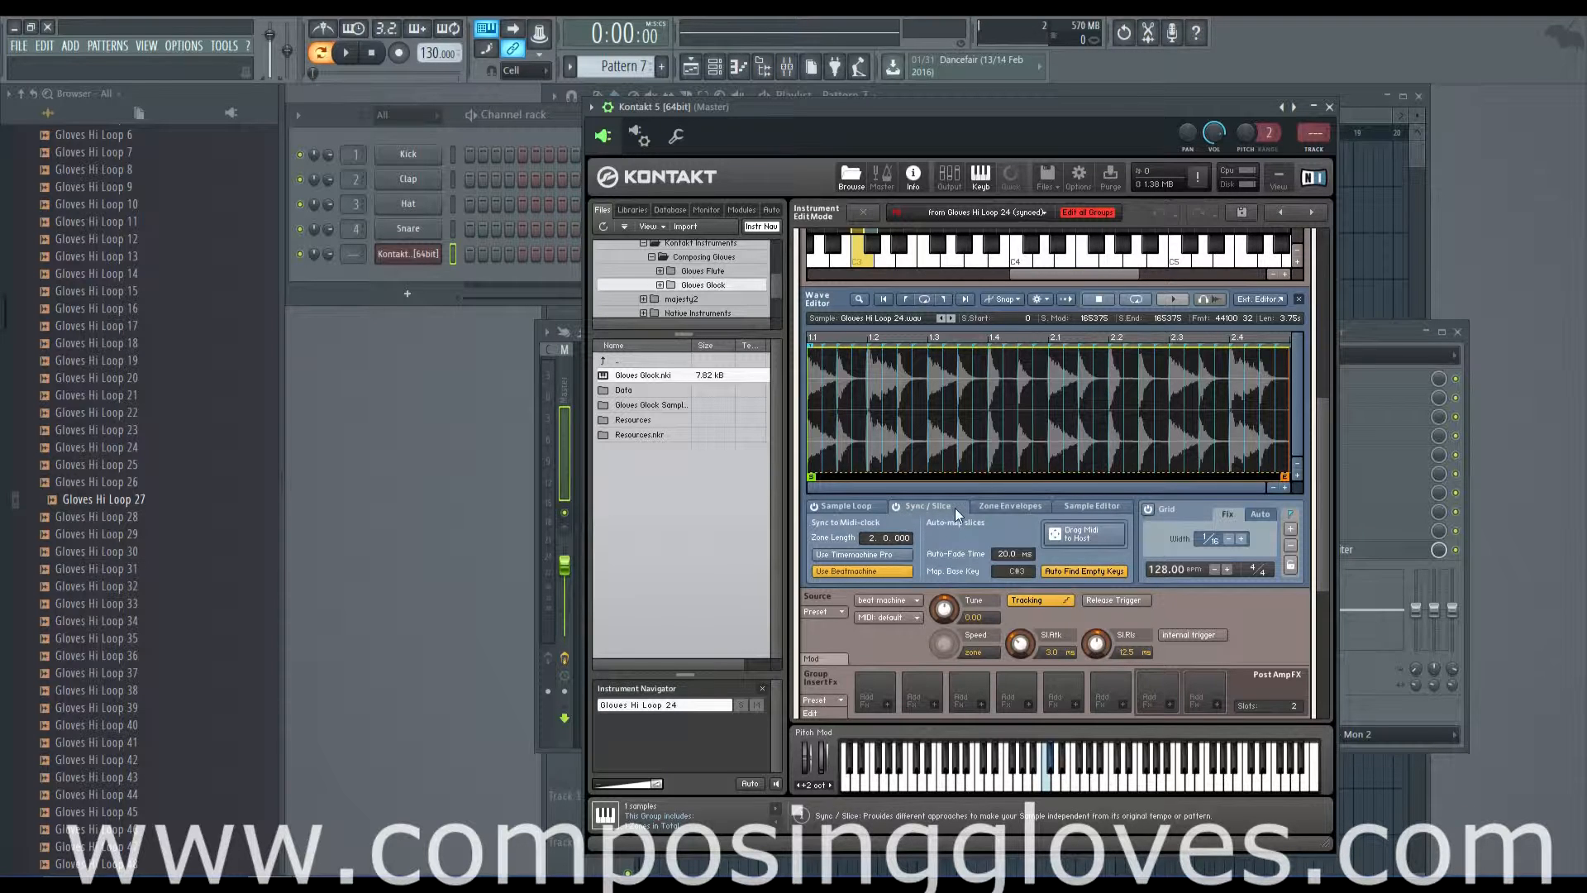
drag(1008, 722, 1009, 744)
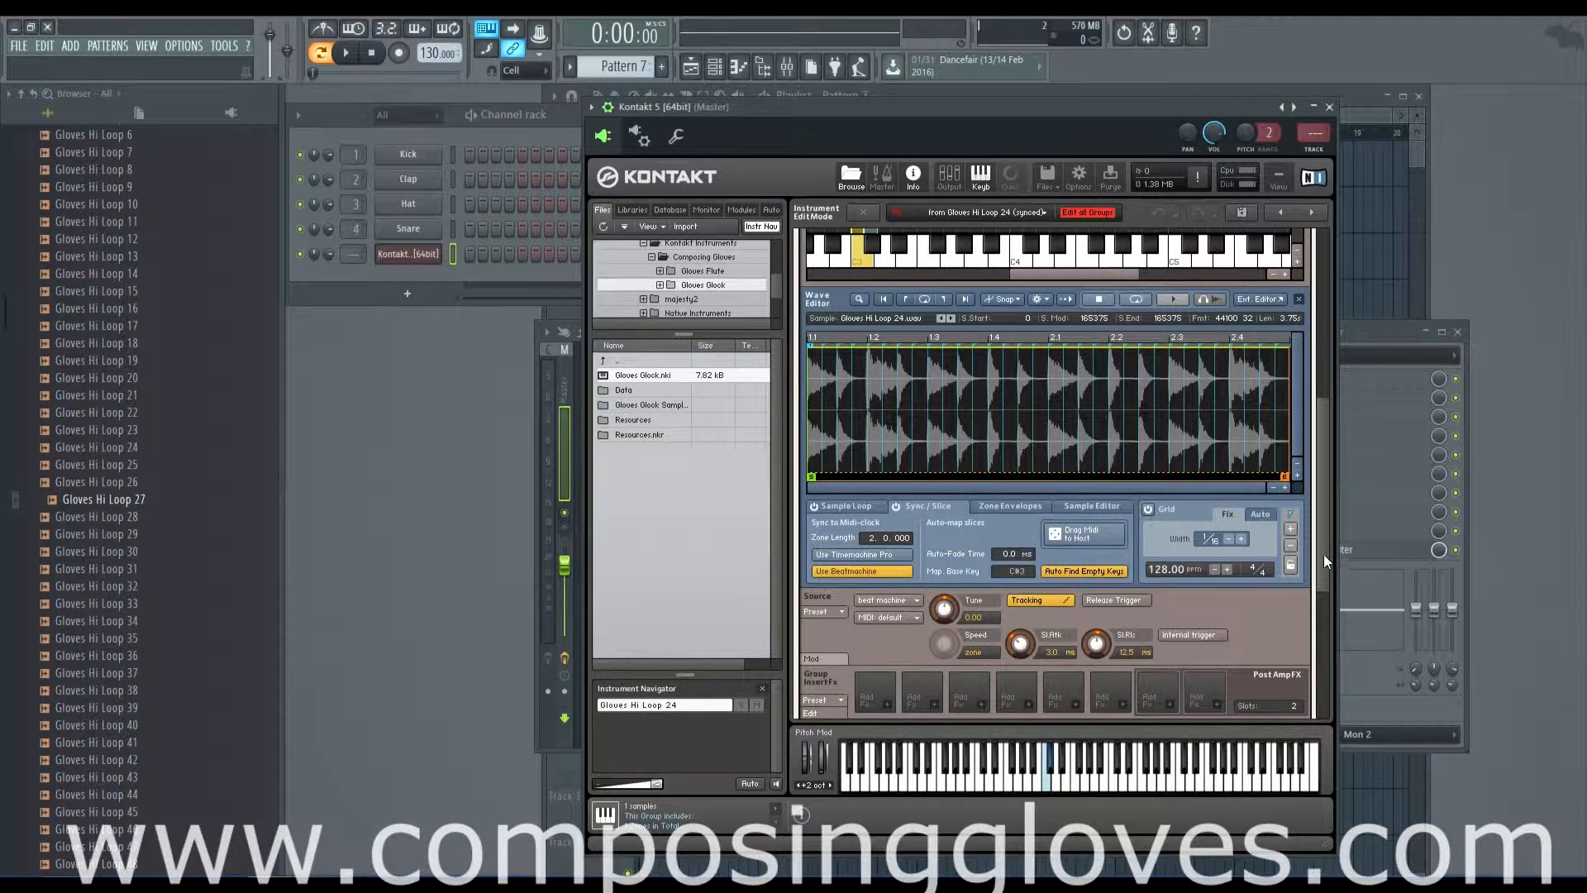
scroll(1323, 554, down, 1)
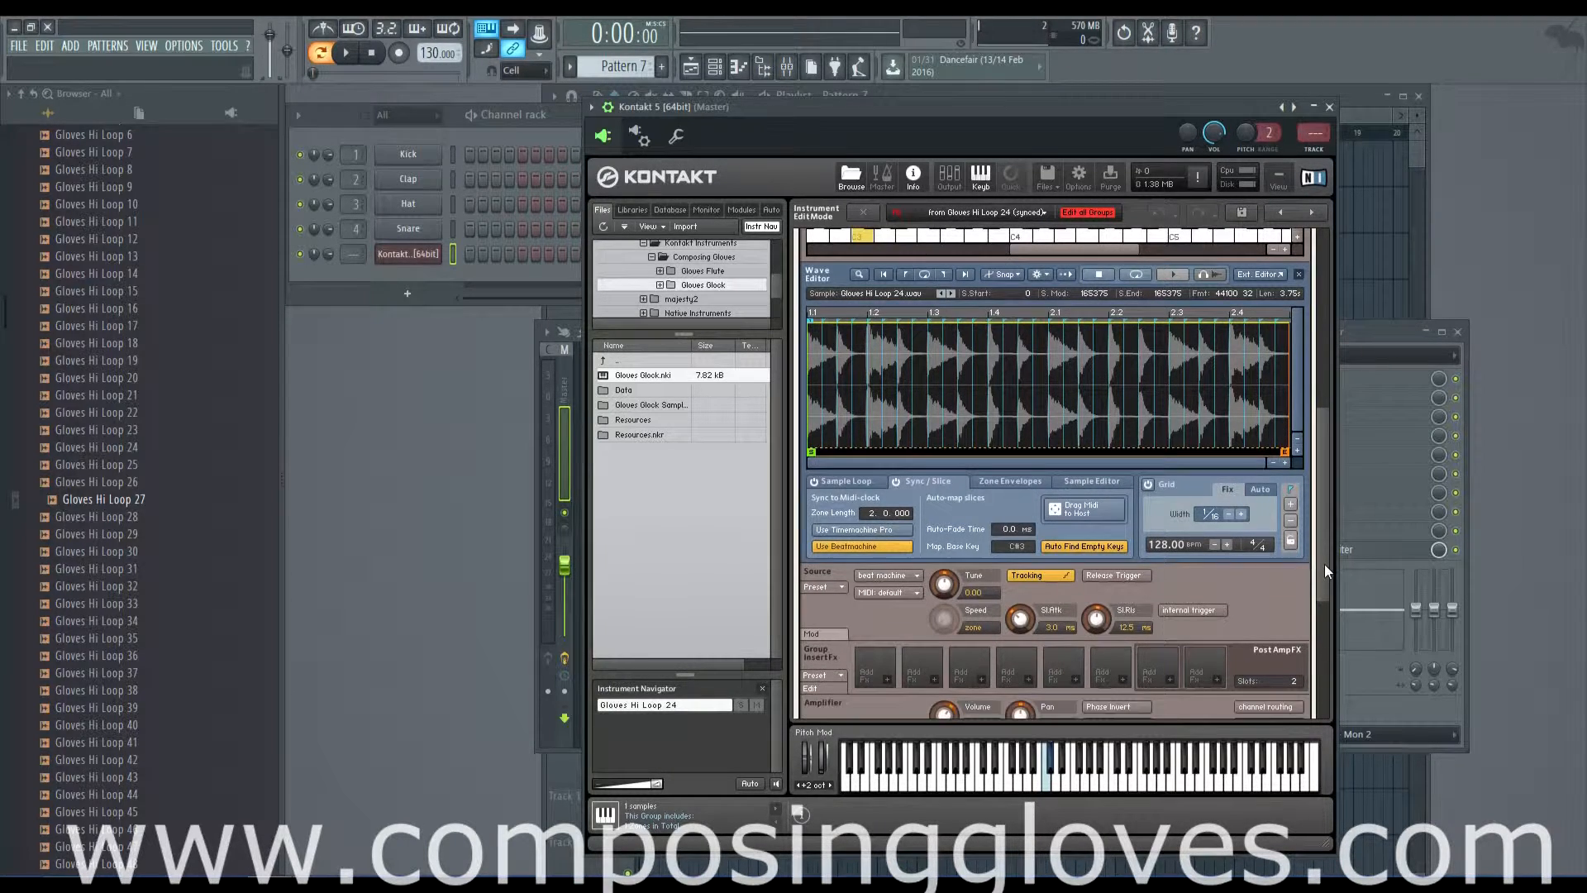
Select the Gloves Hi Loop 24 slices from beat 1.2 to just after 1.4 and map them to single keys from D3 upward.
click(876, 355)
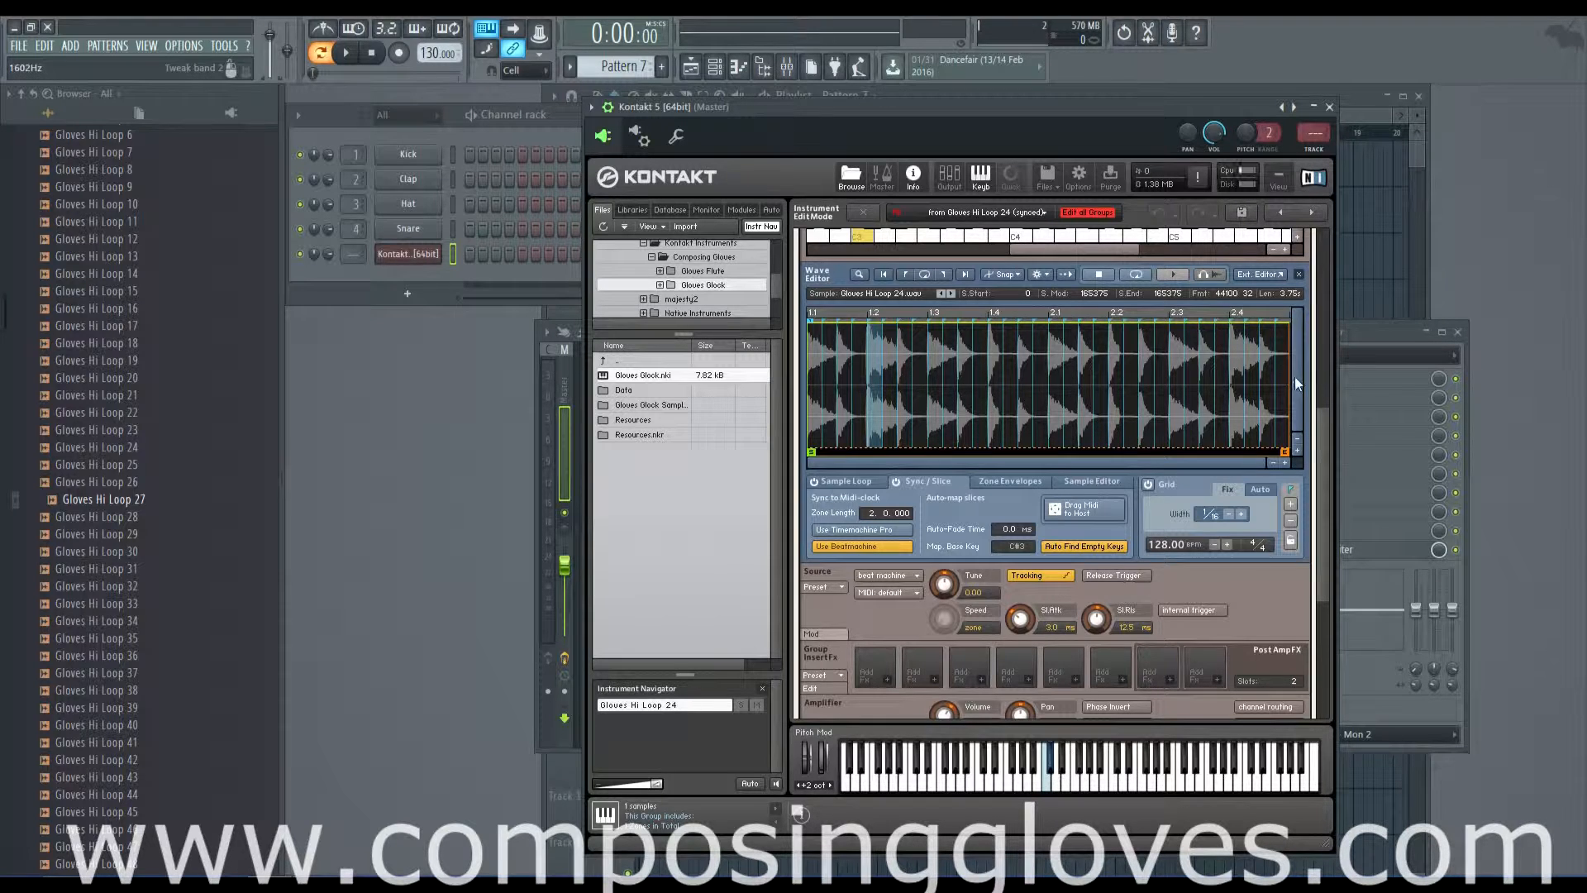
mouse_move(1325, 433)
mouse_down()
mouse_move(1325, 446)
mouse_move(1324, 405)
mouse_up()
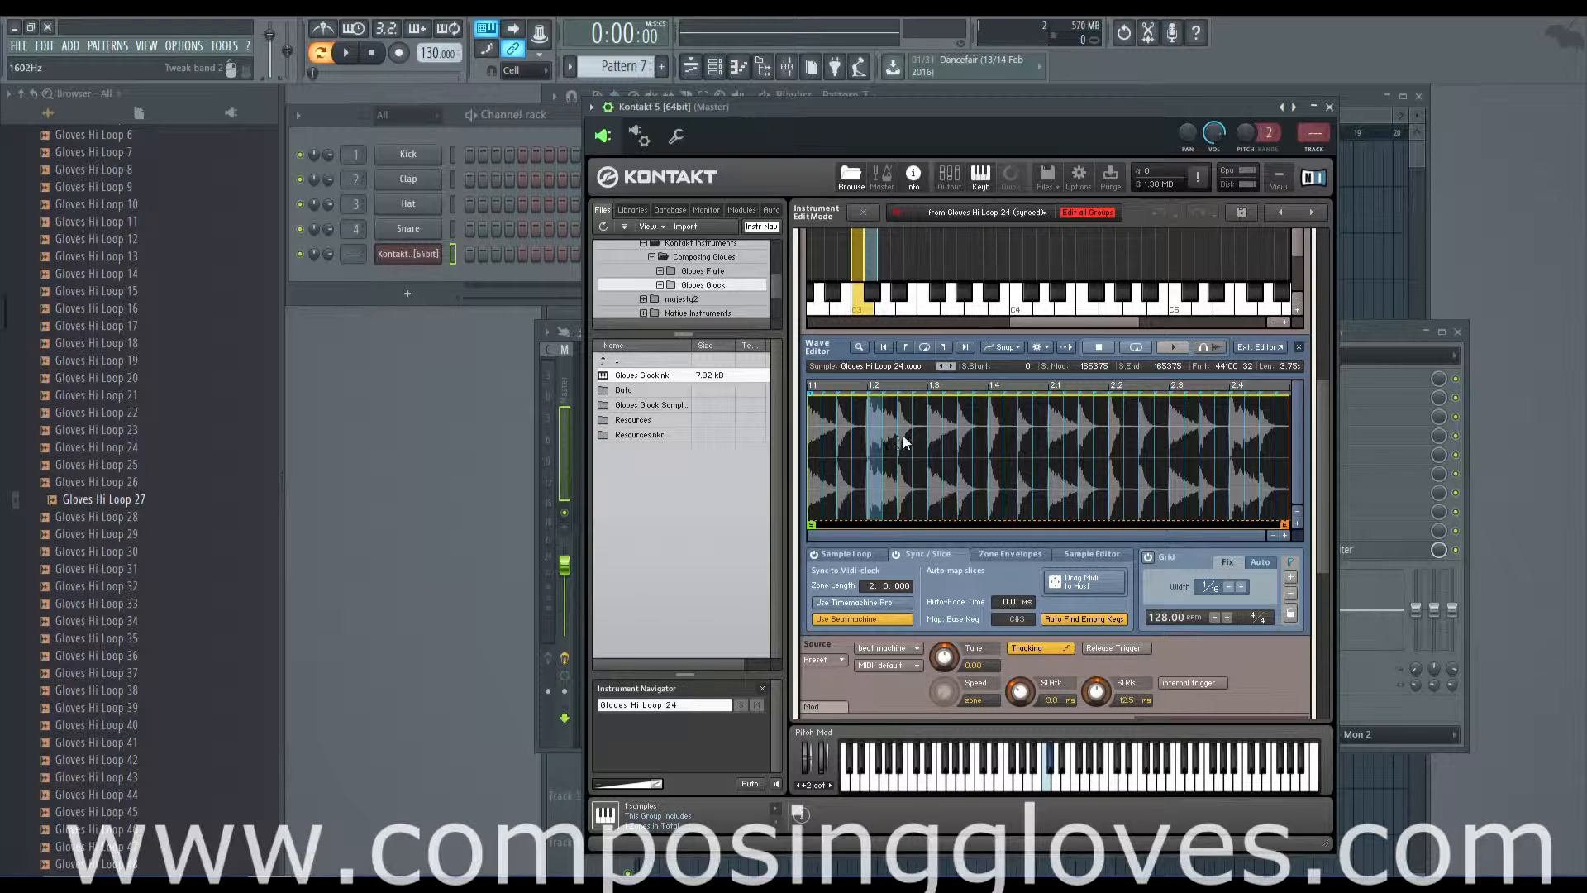
ctrl+click(939, 440)
ctrl+click(968, 441)
ctrl+click(993, 441)
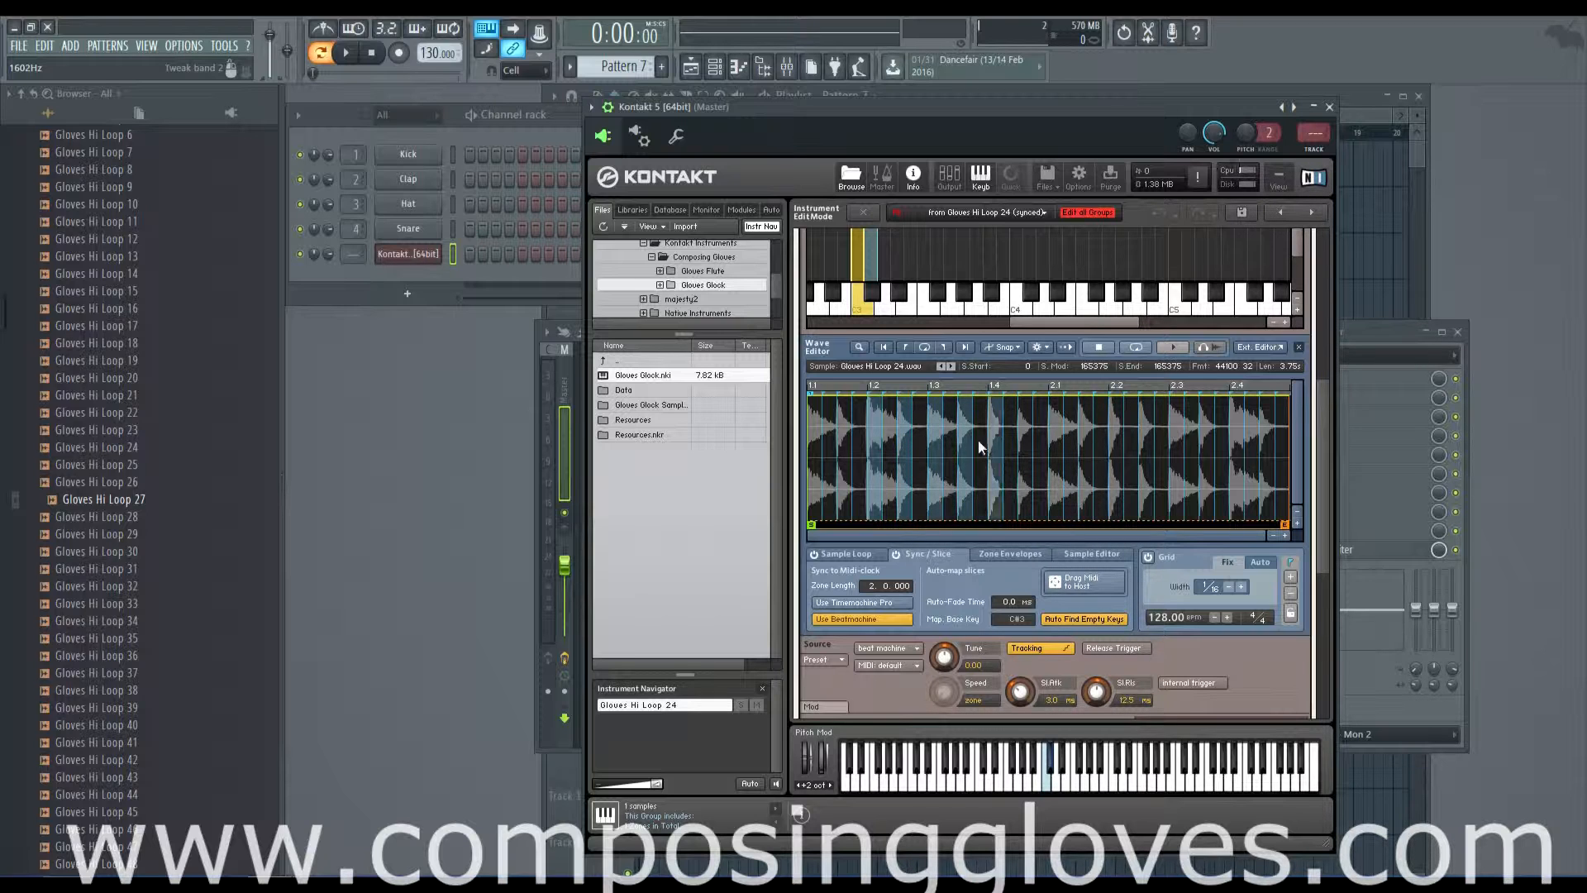
ctrl+click(980, 441)
ctrl+click(1016, 445)
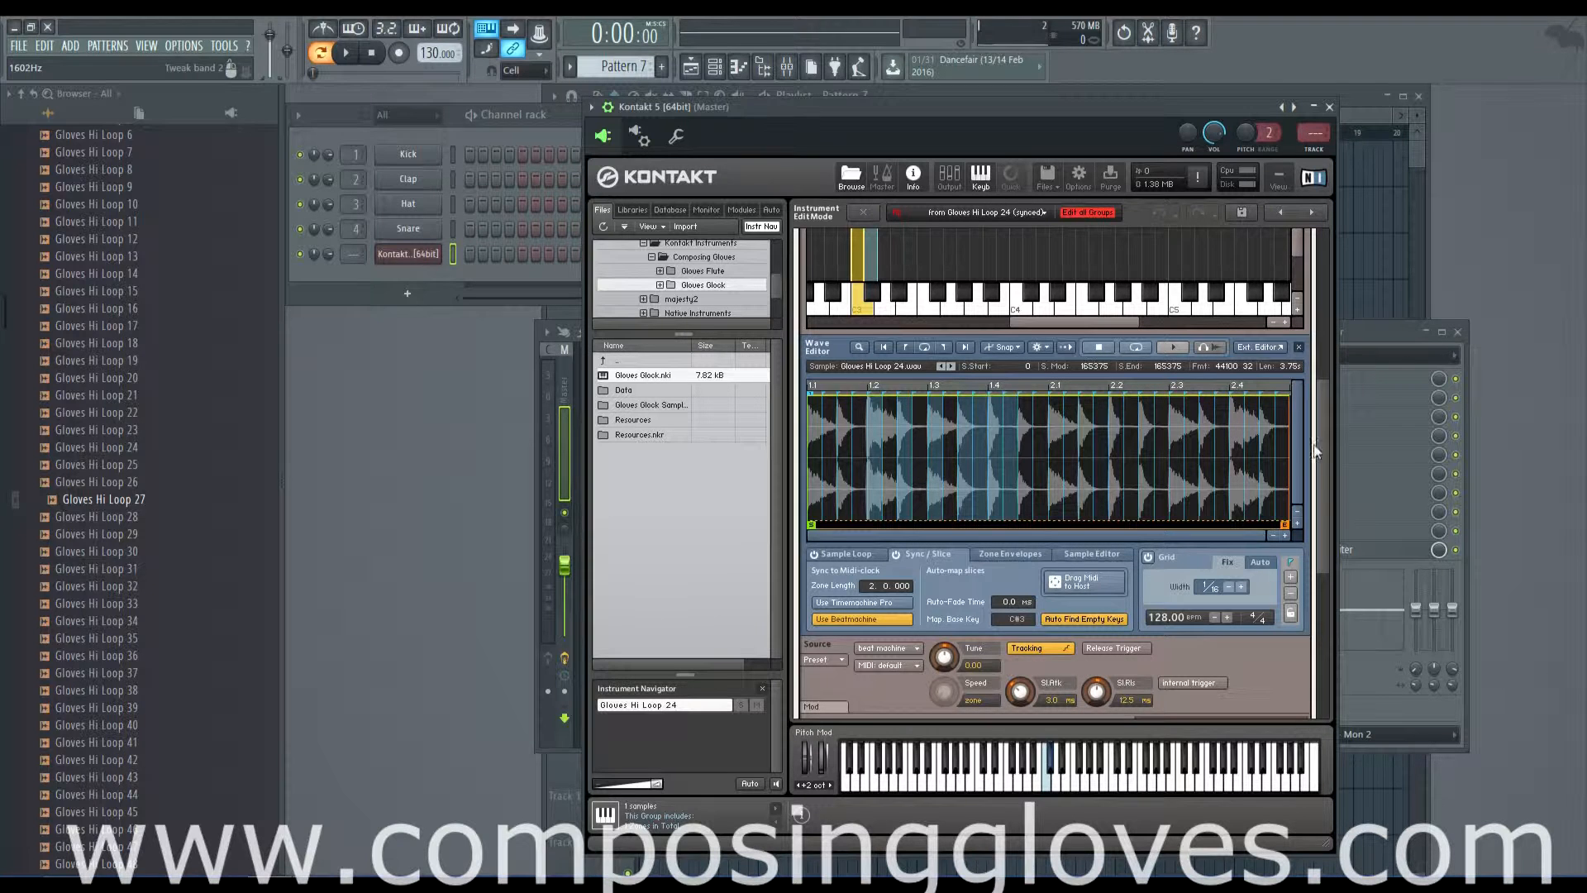
scroll(1322, 450, up, 2)
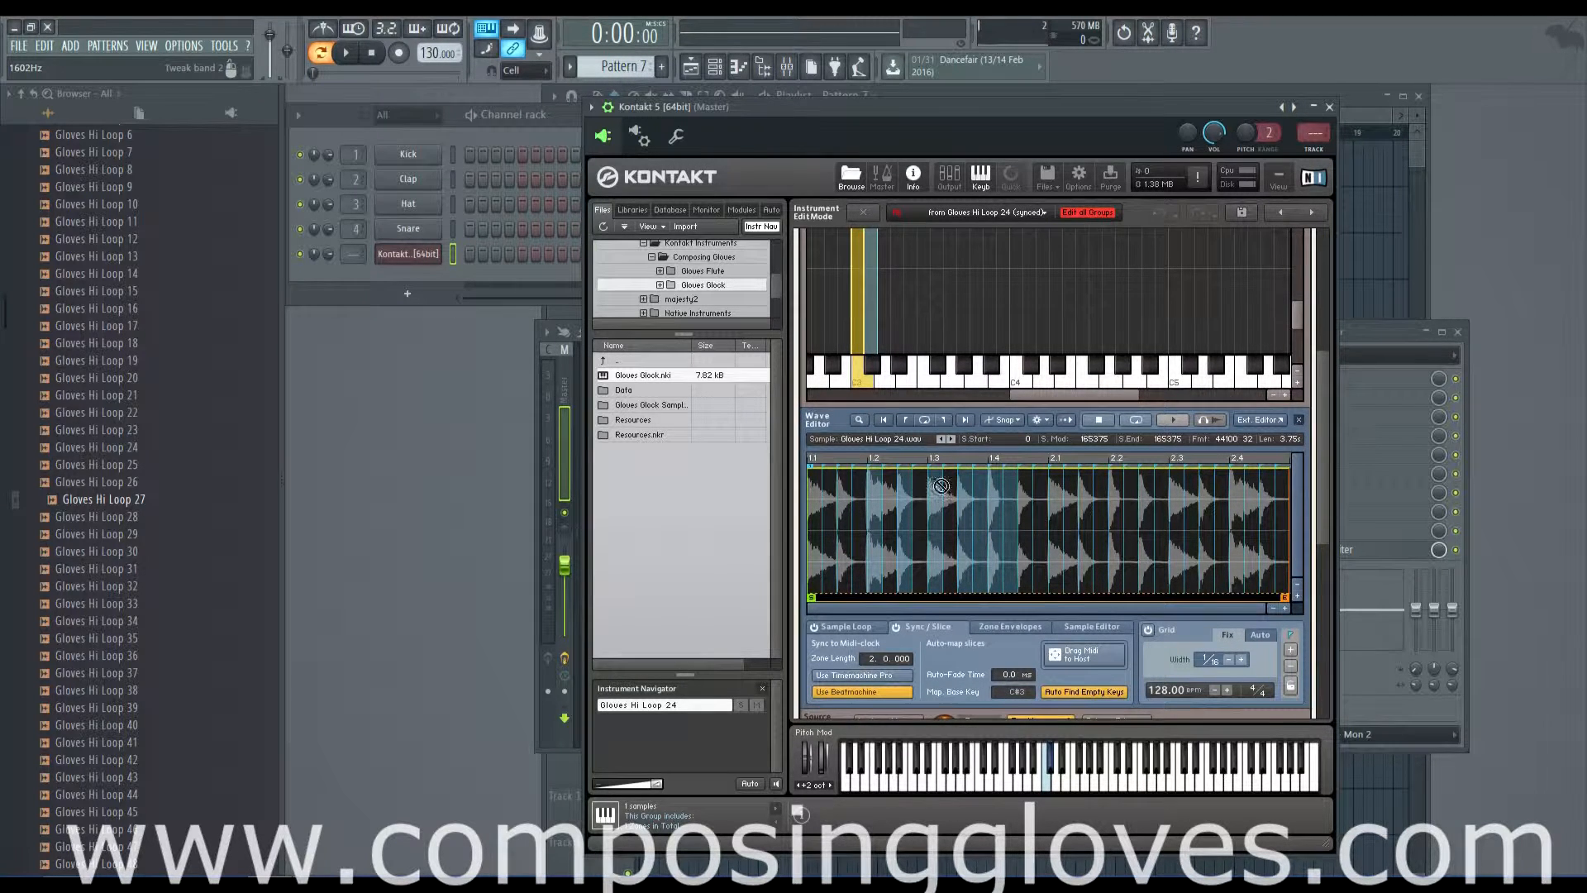
drag(936, 482, 886, 349)
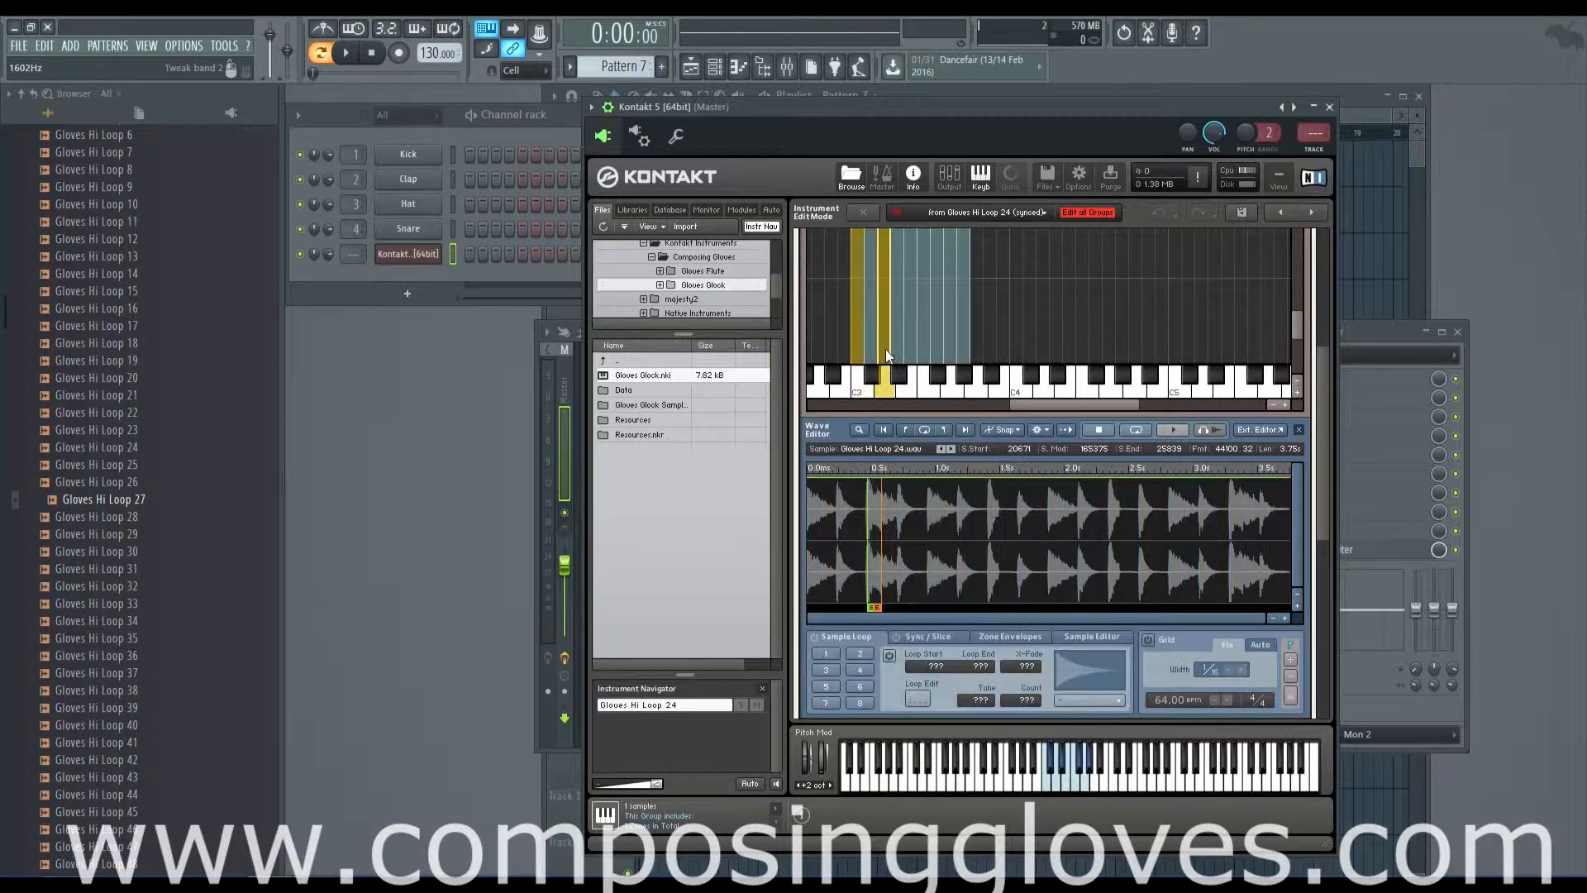
Audition the mapped slices and extend the sample end of two of them further along the waveform.
click(1065, 779)
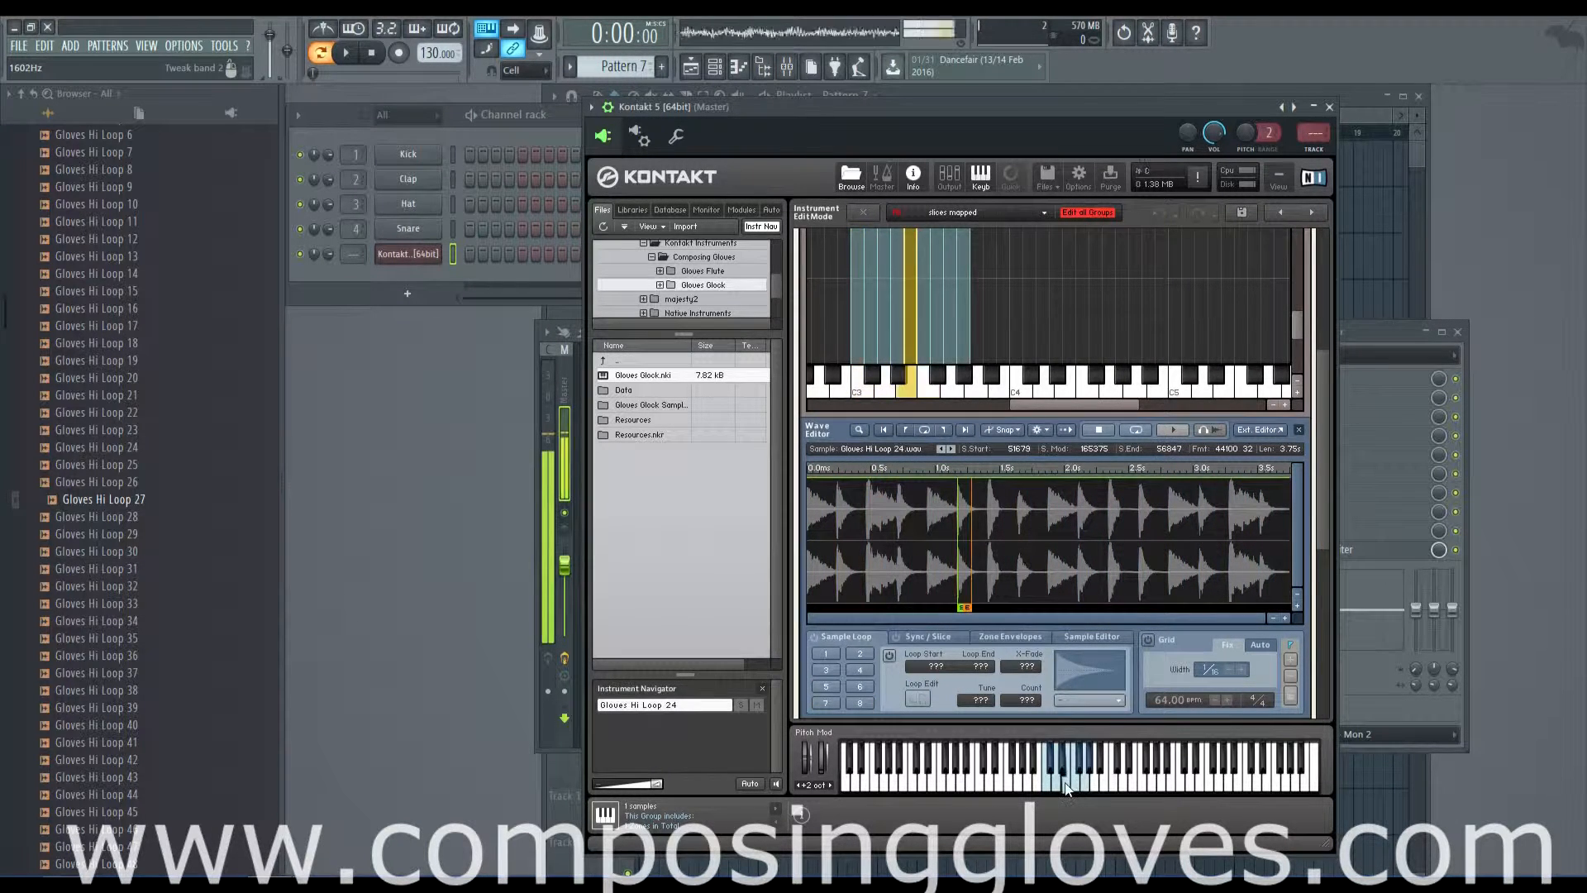
click(1076, 783)
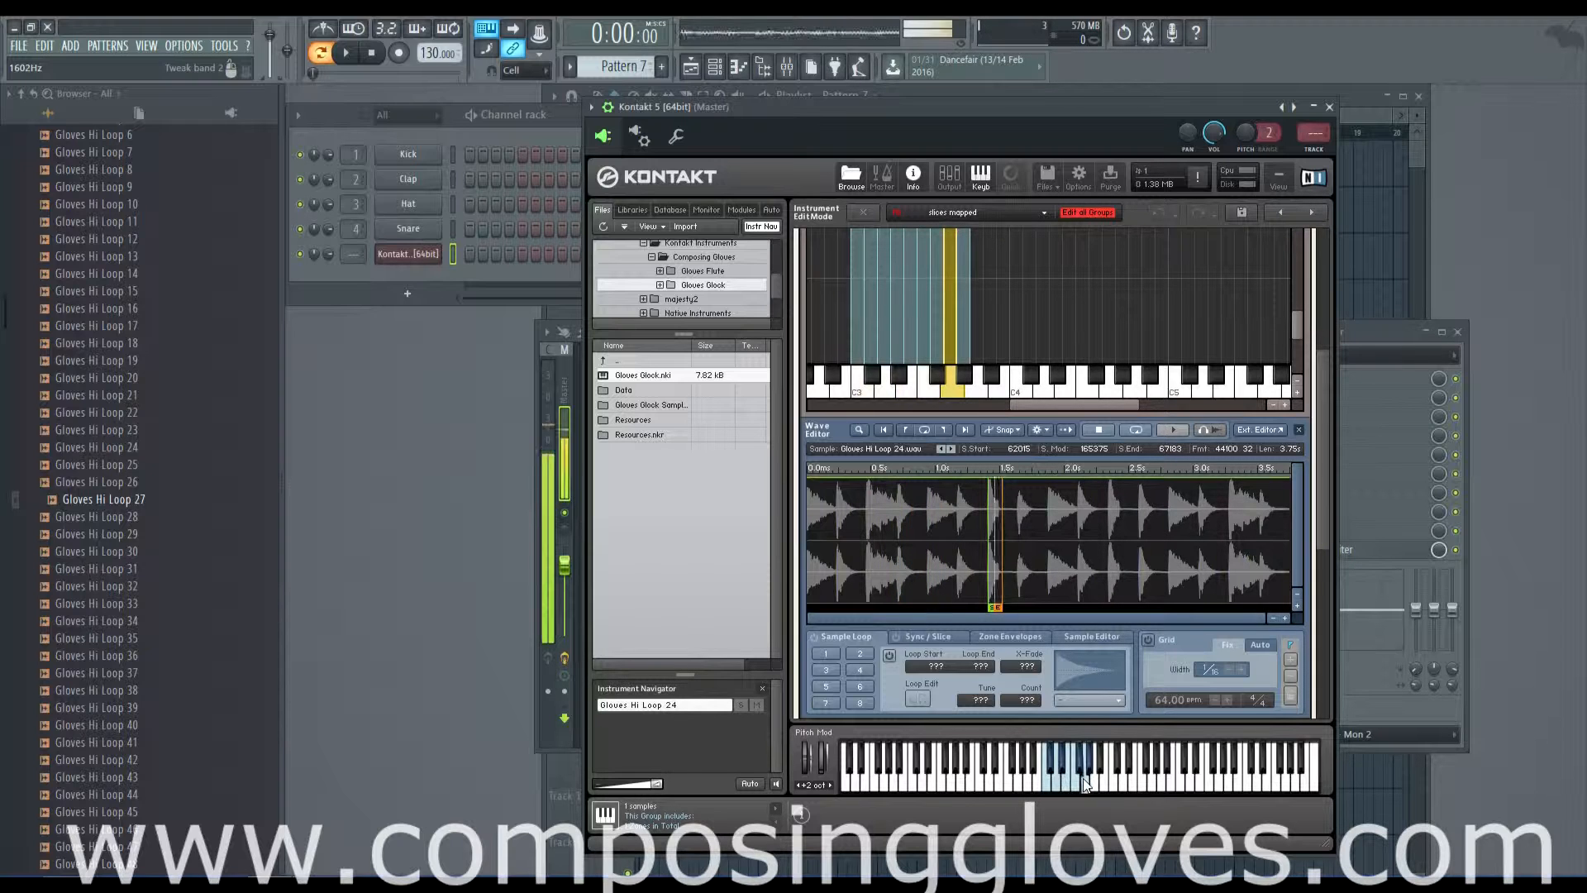
click(1077, 783)
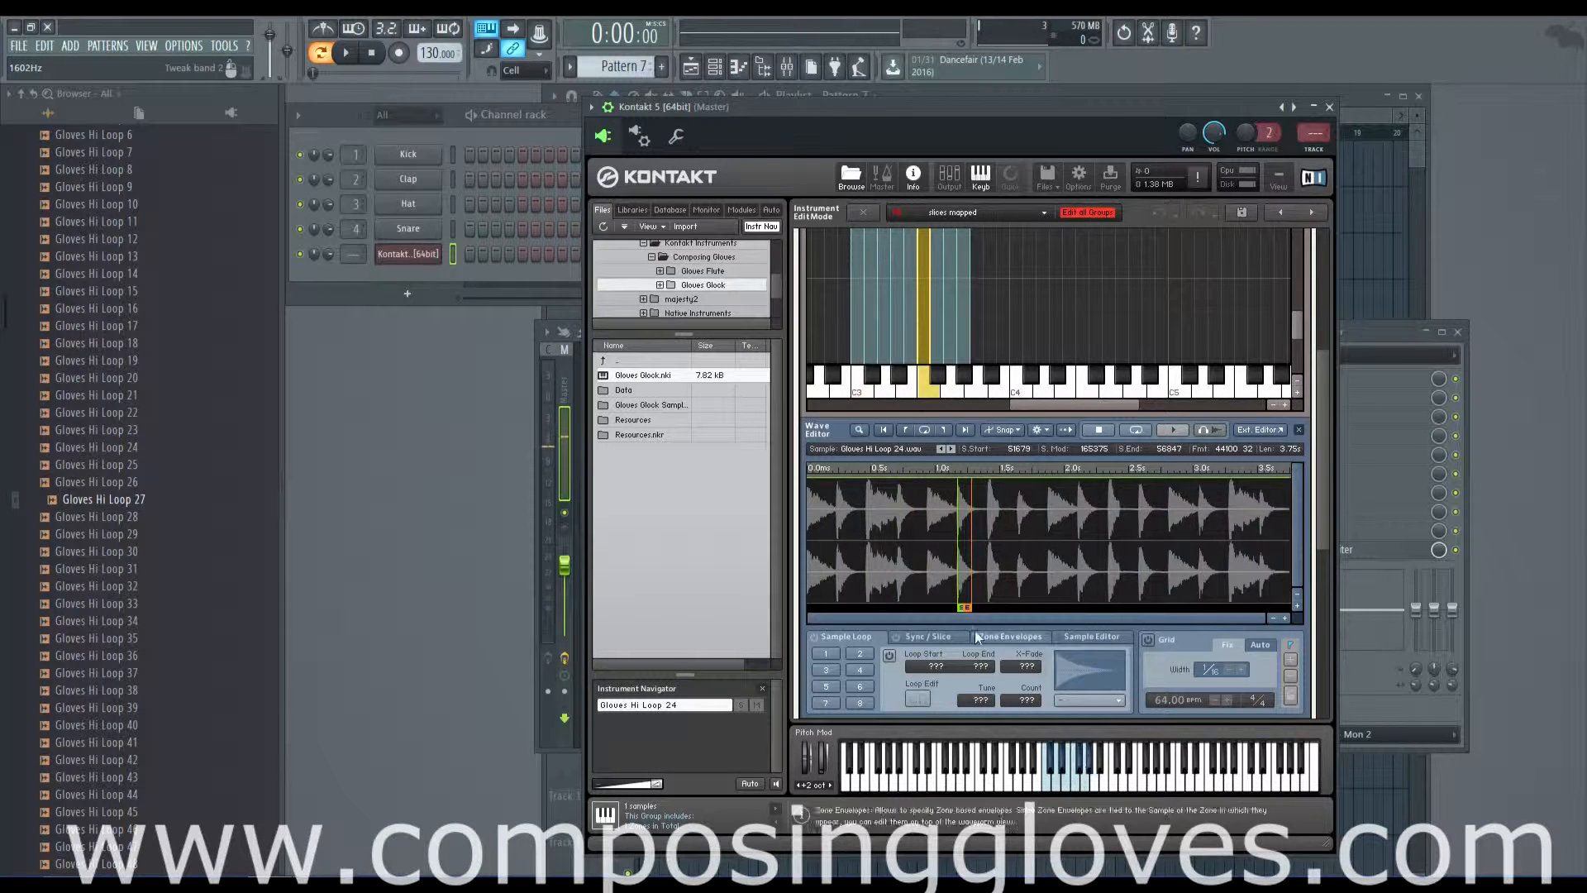
drag(969, 609, 982, 609)
click(1075, 773)
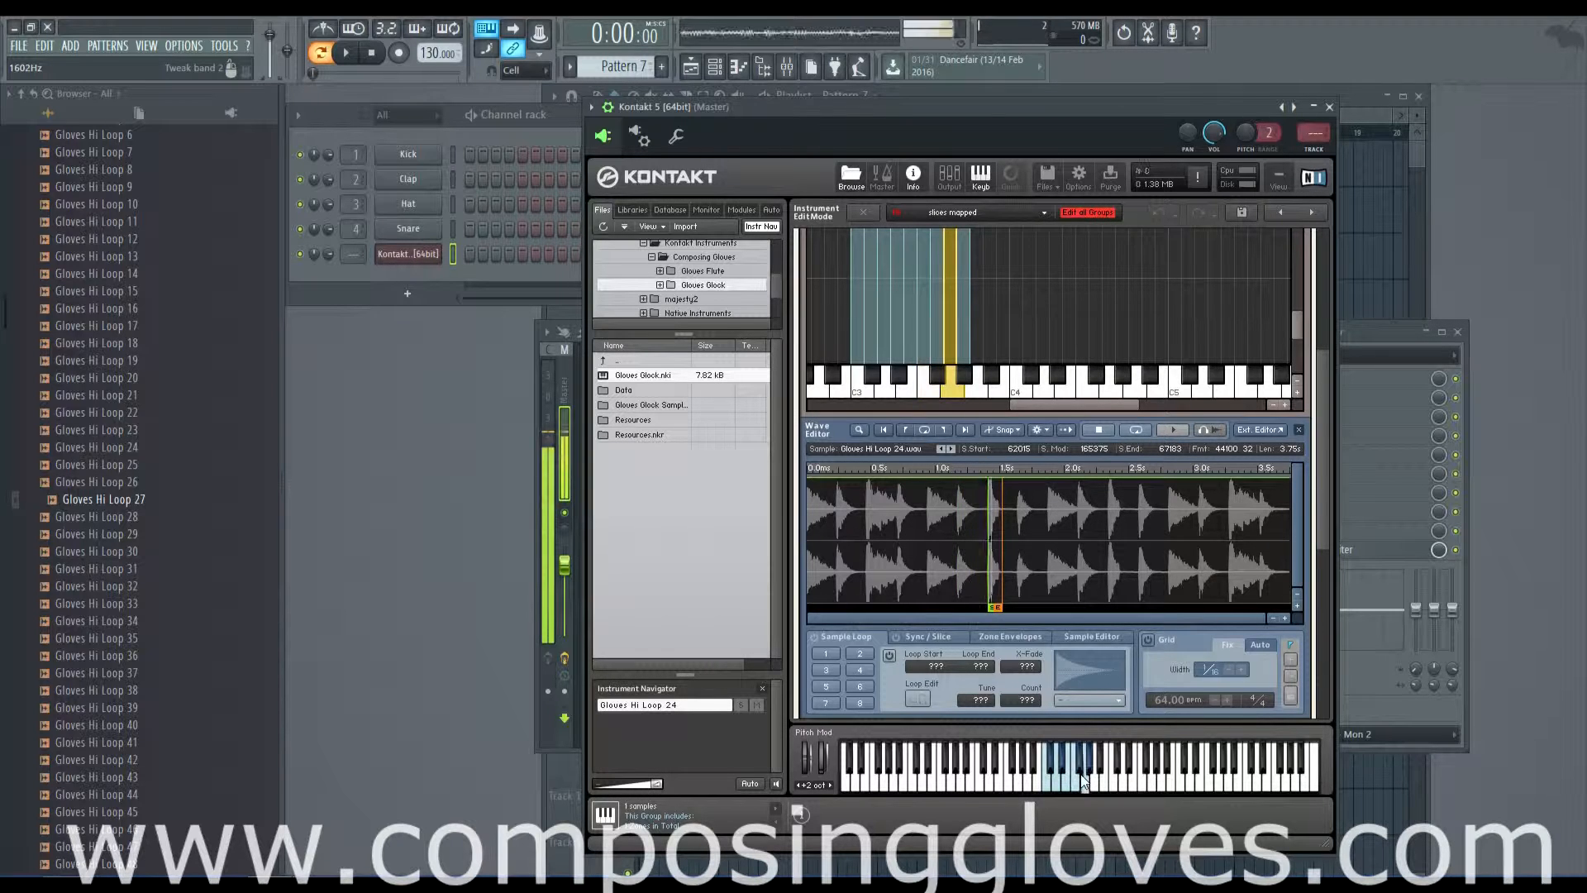
drag(998, 608, 1011, 608)
click(1090, 779)
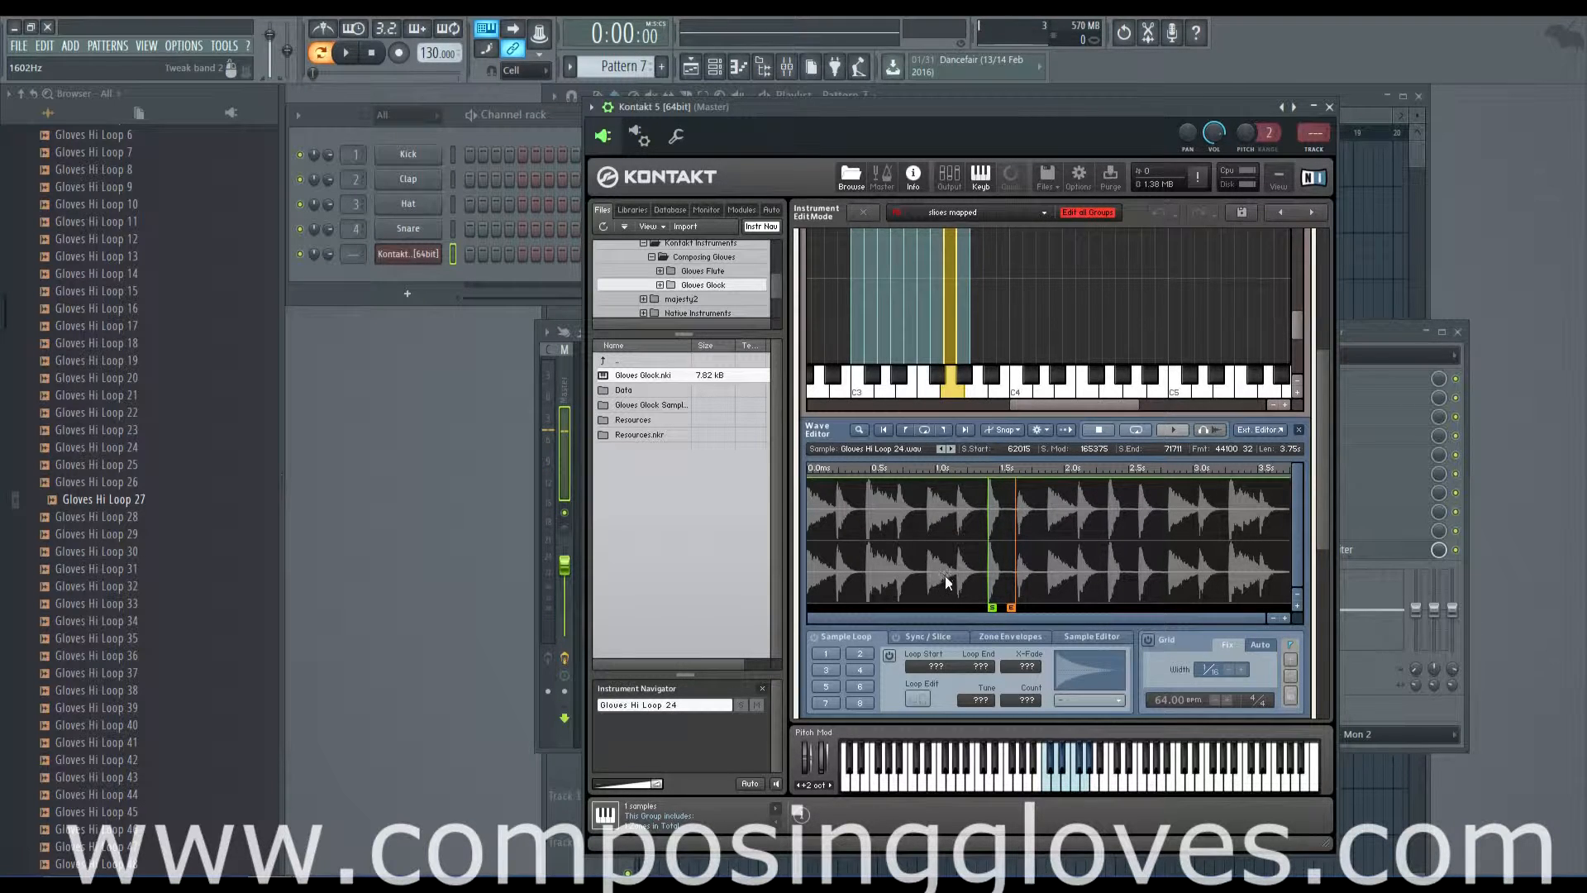
Play the mapped slices again and check the Source and Amplifier settings of their group.
click(1066, 783)
drag(1066, 784, 1084, 782)
scroll(1075, 377, down, 3)
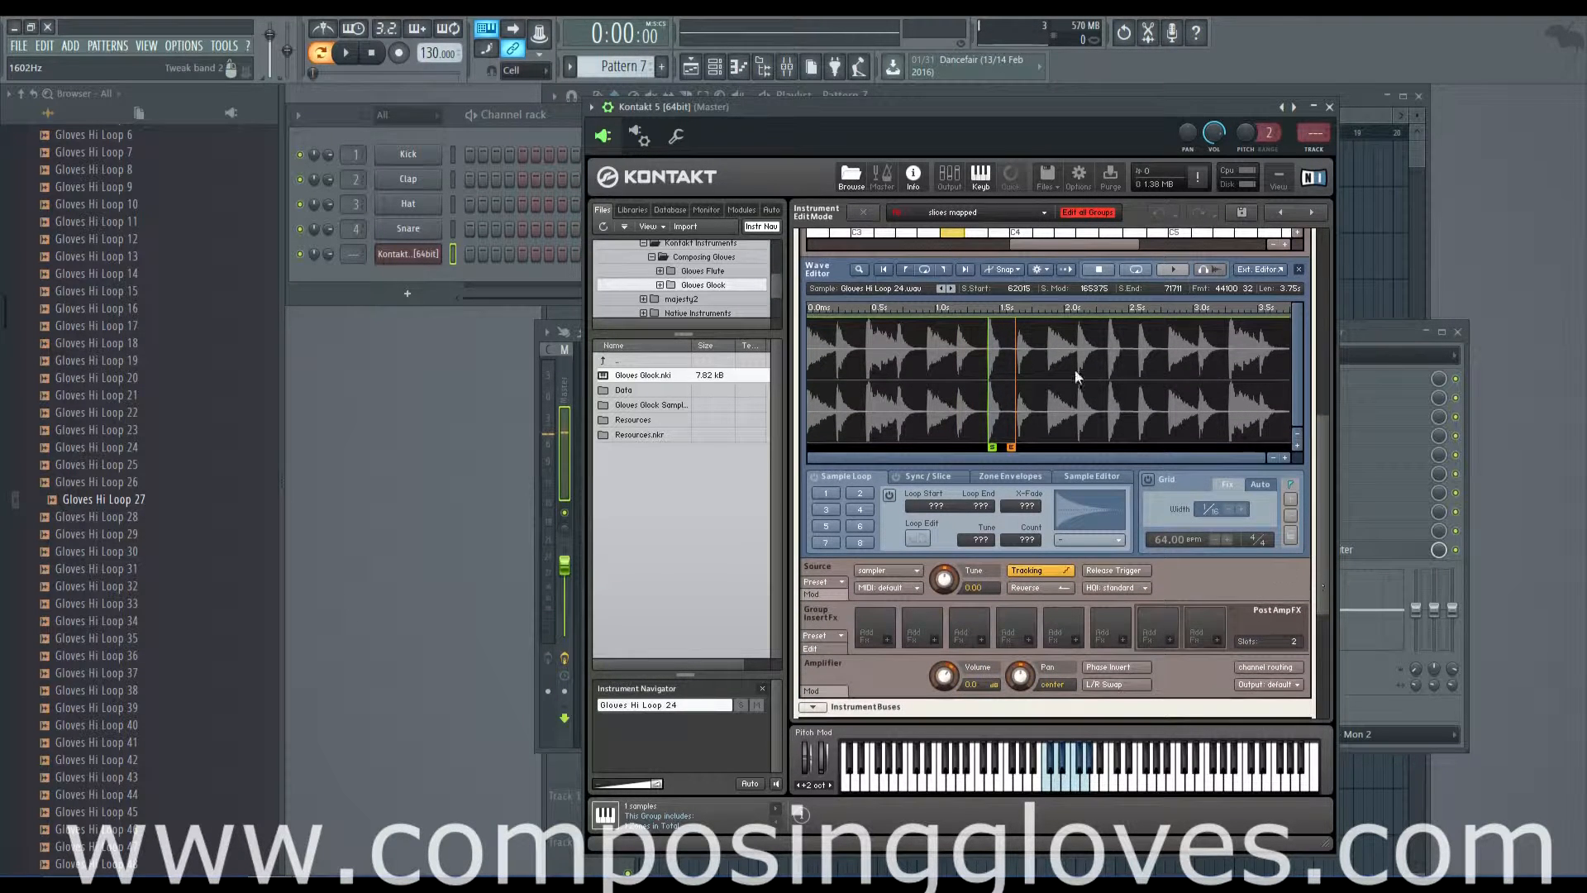
scroll(1324, 463, up, 2)
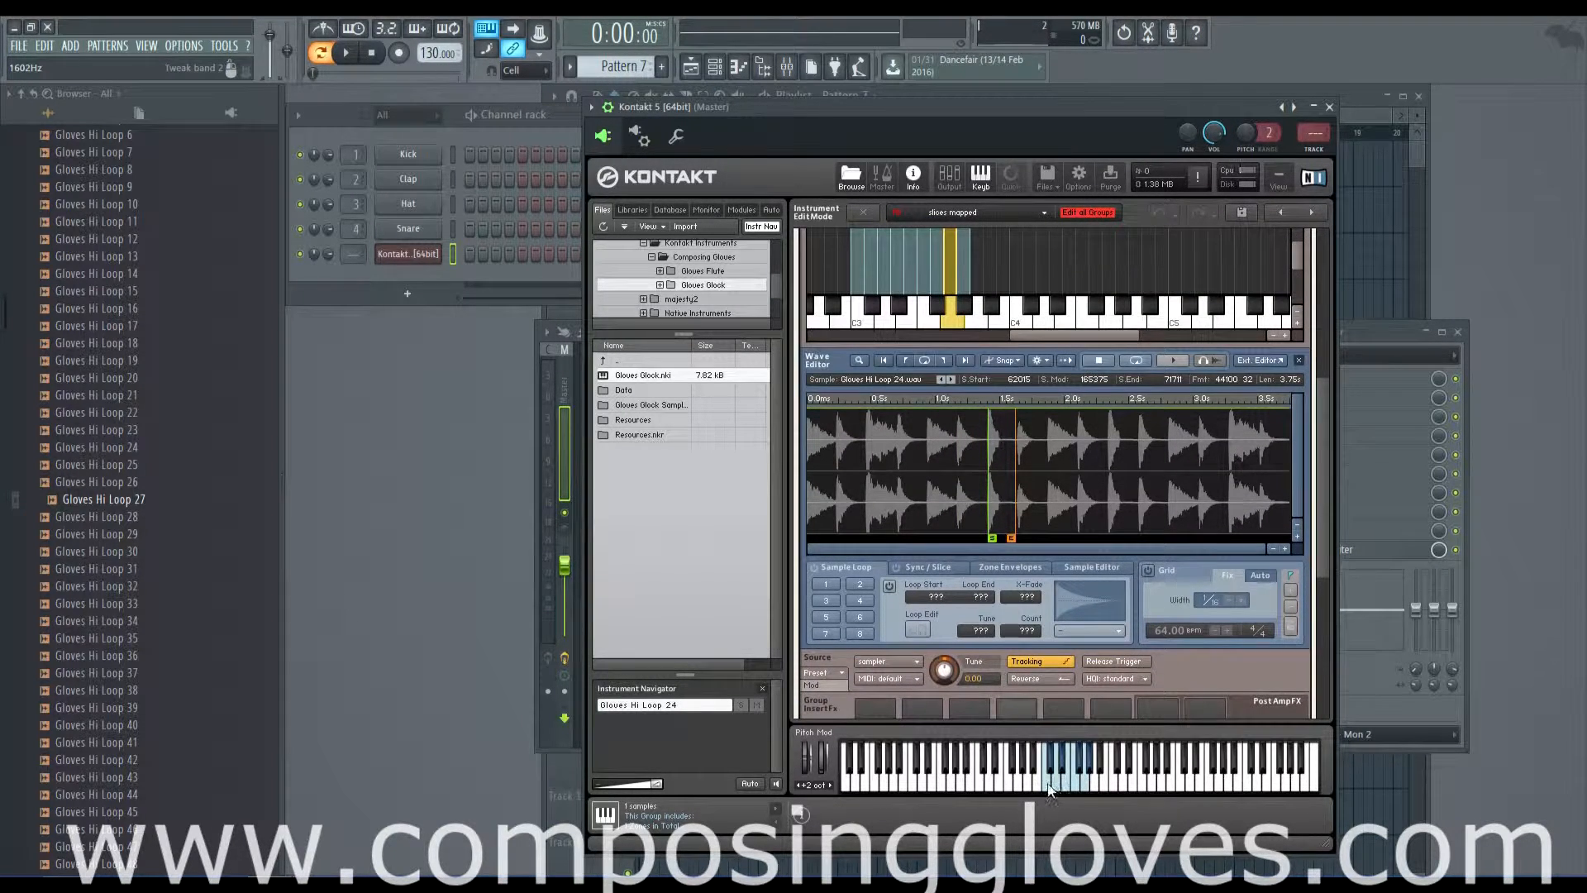
In the C3 zone's Sync / Slice settings, turn off Auto Find Empty Keys and set the mapping base key to C3.
click(926, 567)
click(864, 632)
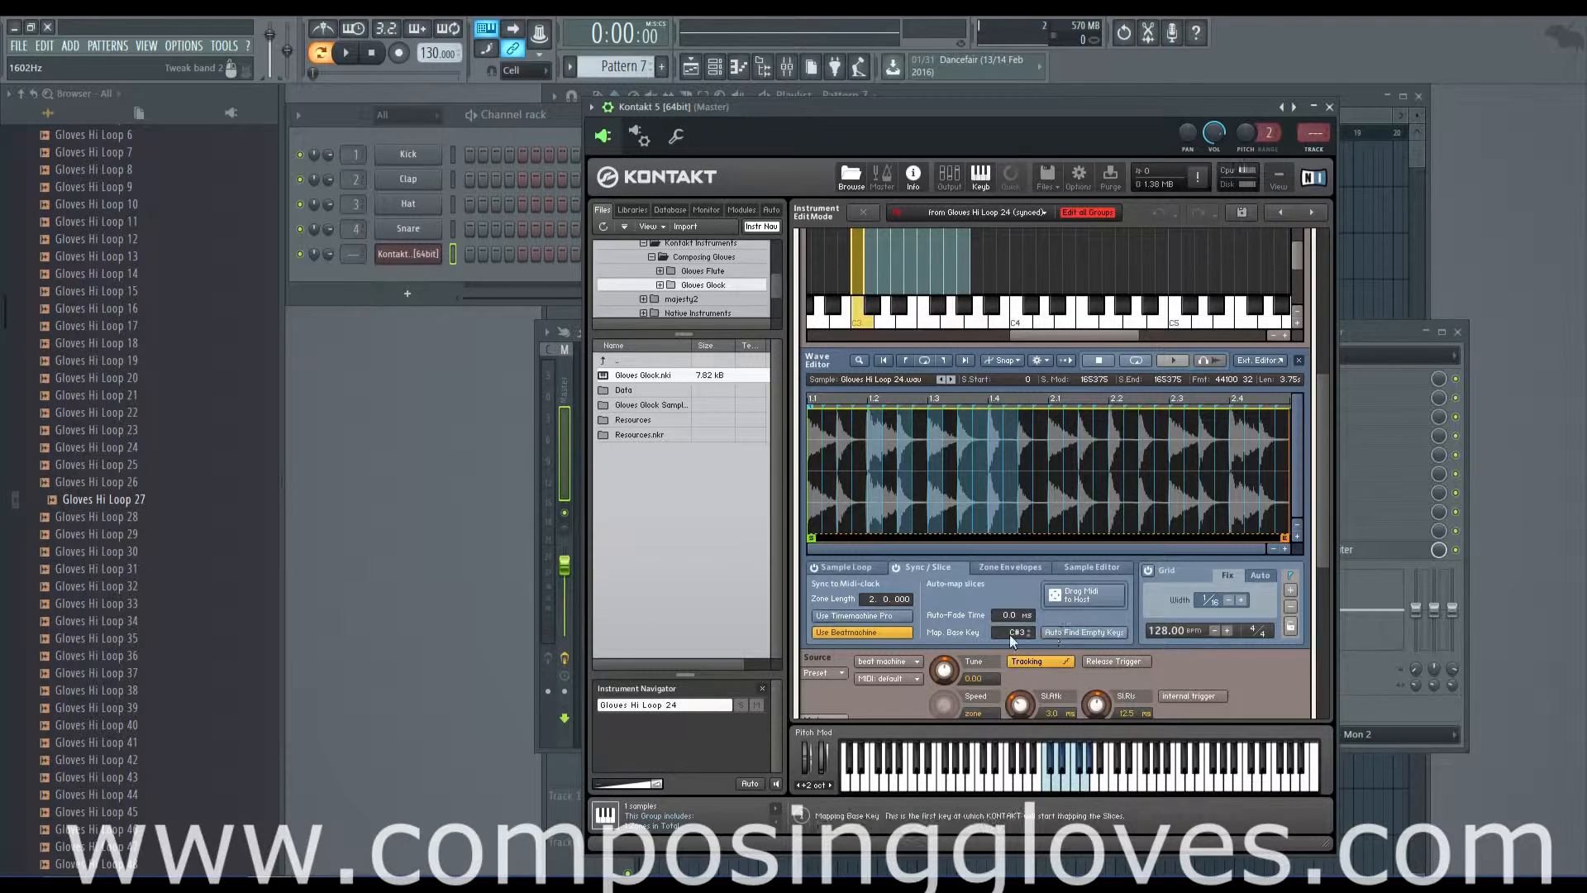
drag(1023, 634, 1024, 639)
click(1029, 631)
click(1029, 631)
click(1029, 632)
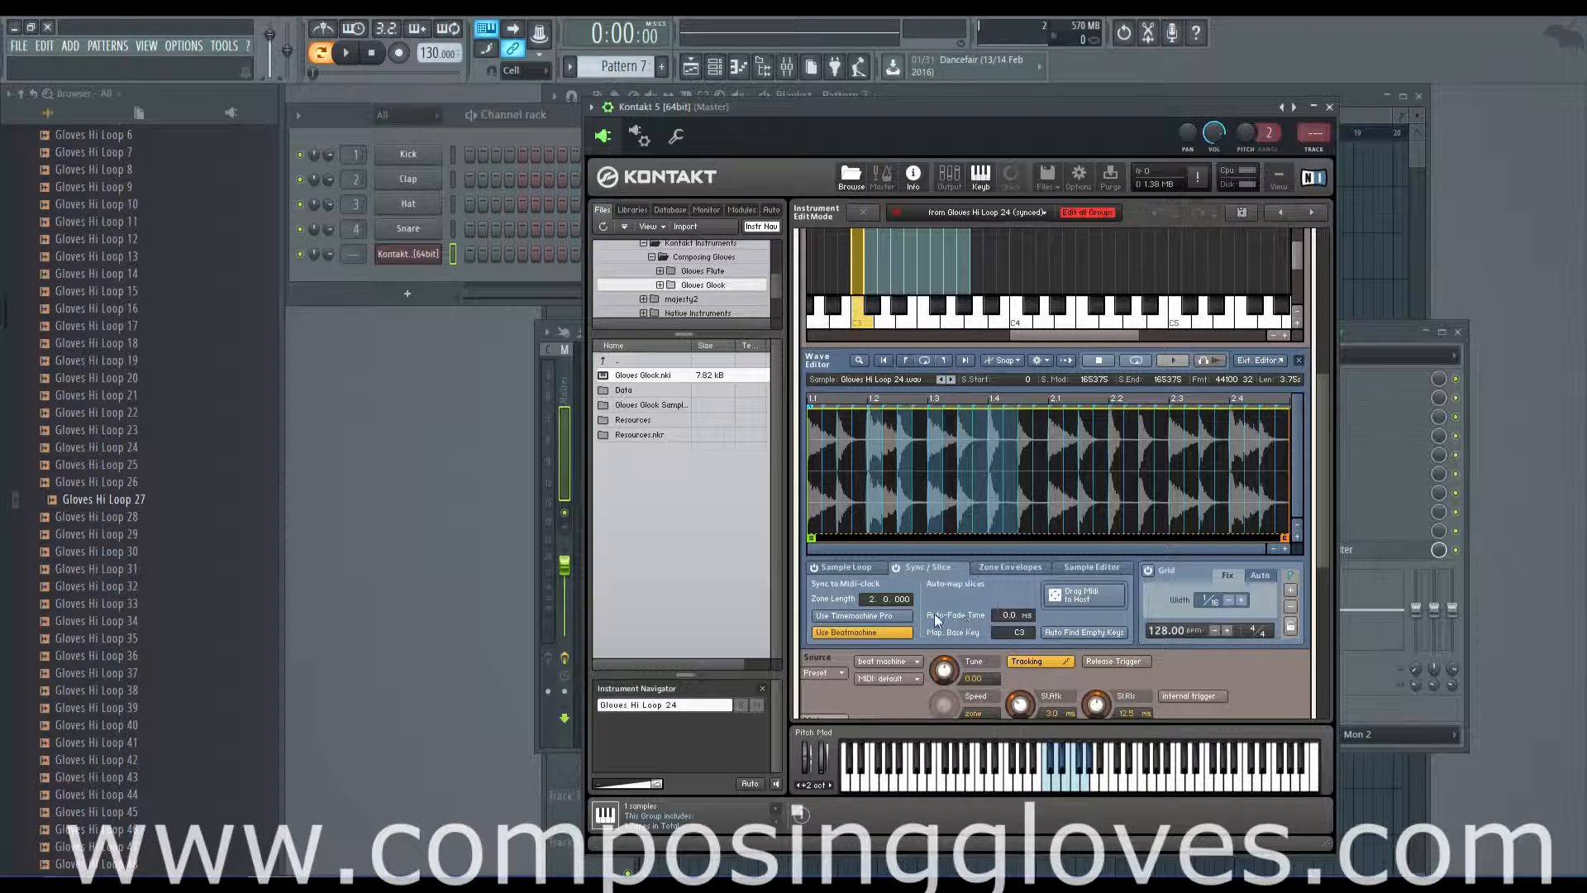
Delete the Gloves Hi Loop 27 zone together with all mapped slice zones, and reselect the C3 zone.
click(872, 285)
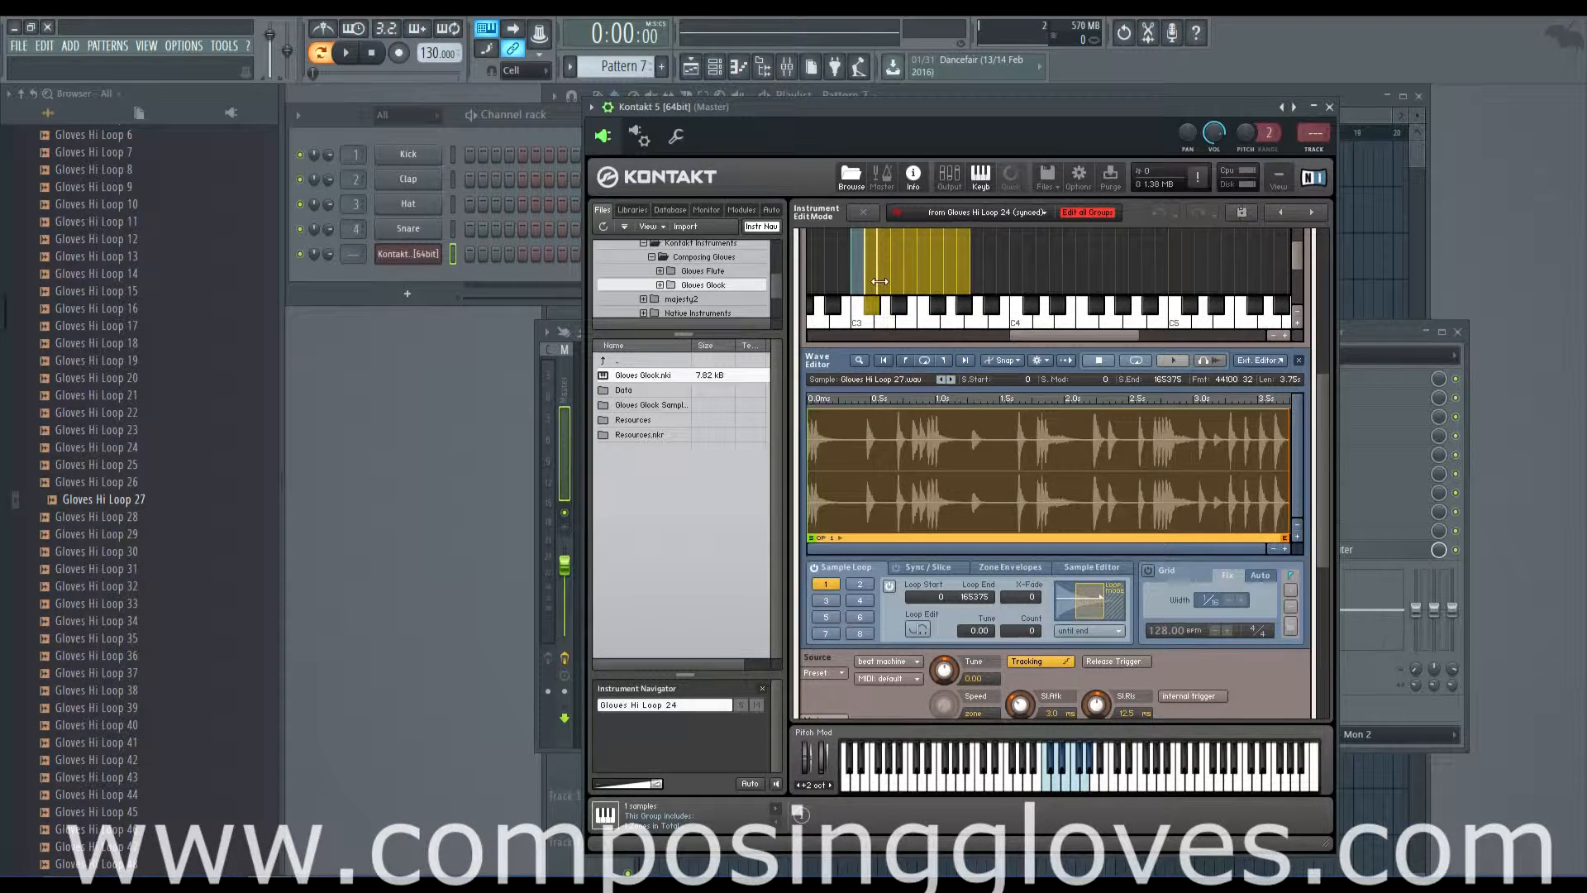
key(Delete)
click(854, 276)
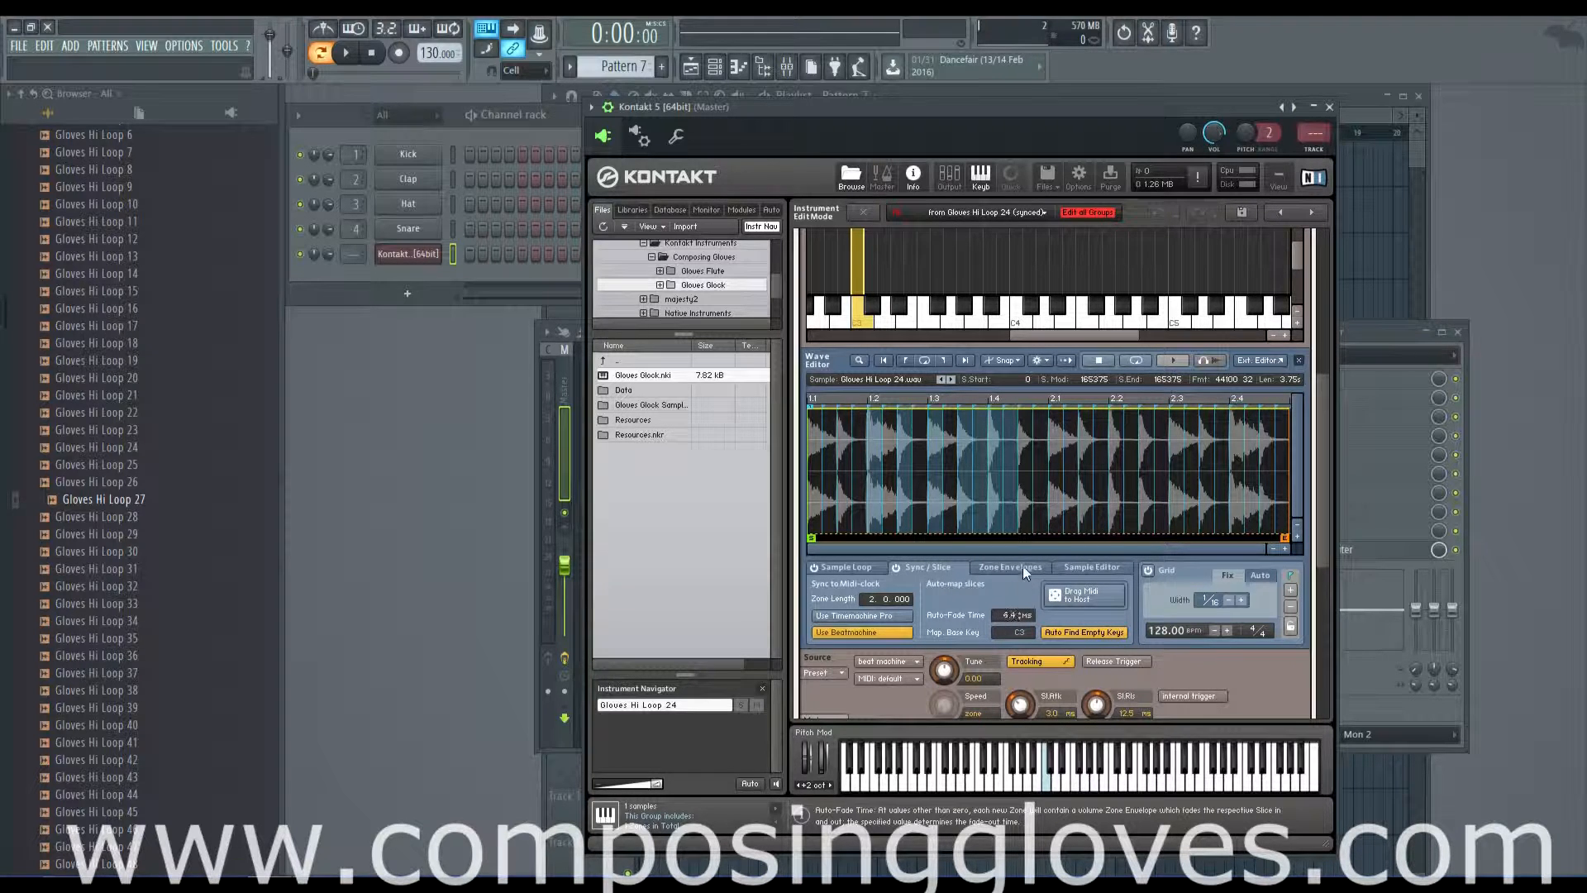
Try an Auto-Fade Time of 20.0 ms, lower it to 0.3 ms, and try a longer Attack on the volume envelope.
drag(1028, 541, 1039, 443)
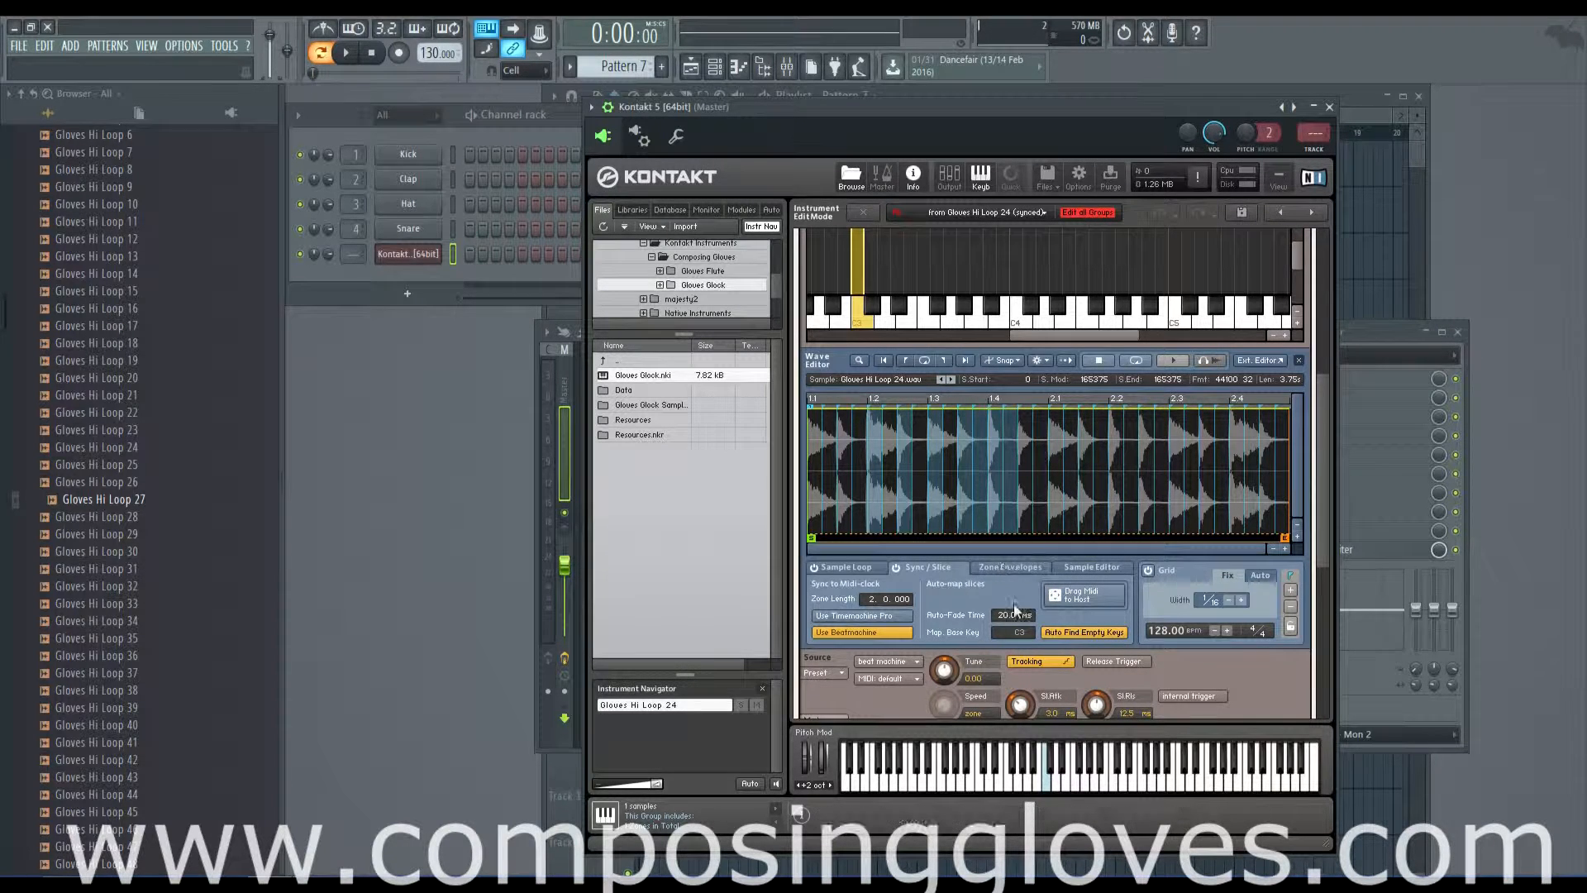
drag(1005, 617, 1017, 708)
drag(1322, 542, 1320, 713)
drag(951, 661, 951, 659)
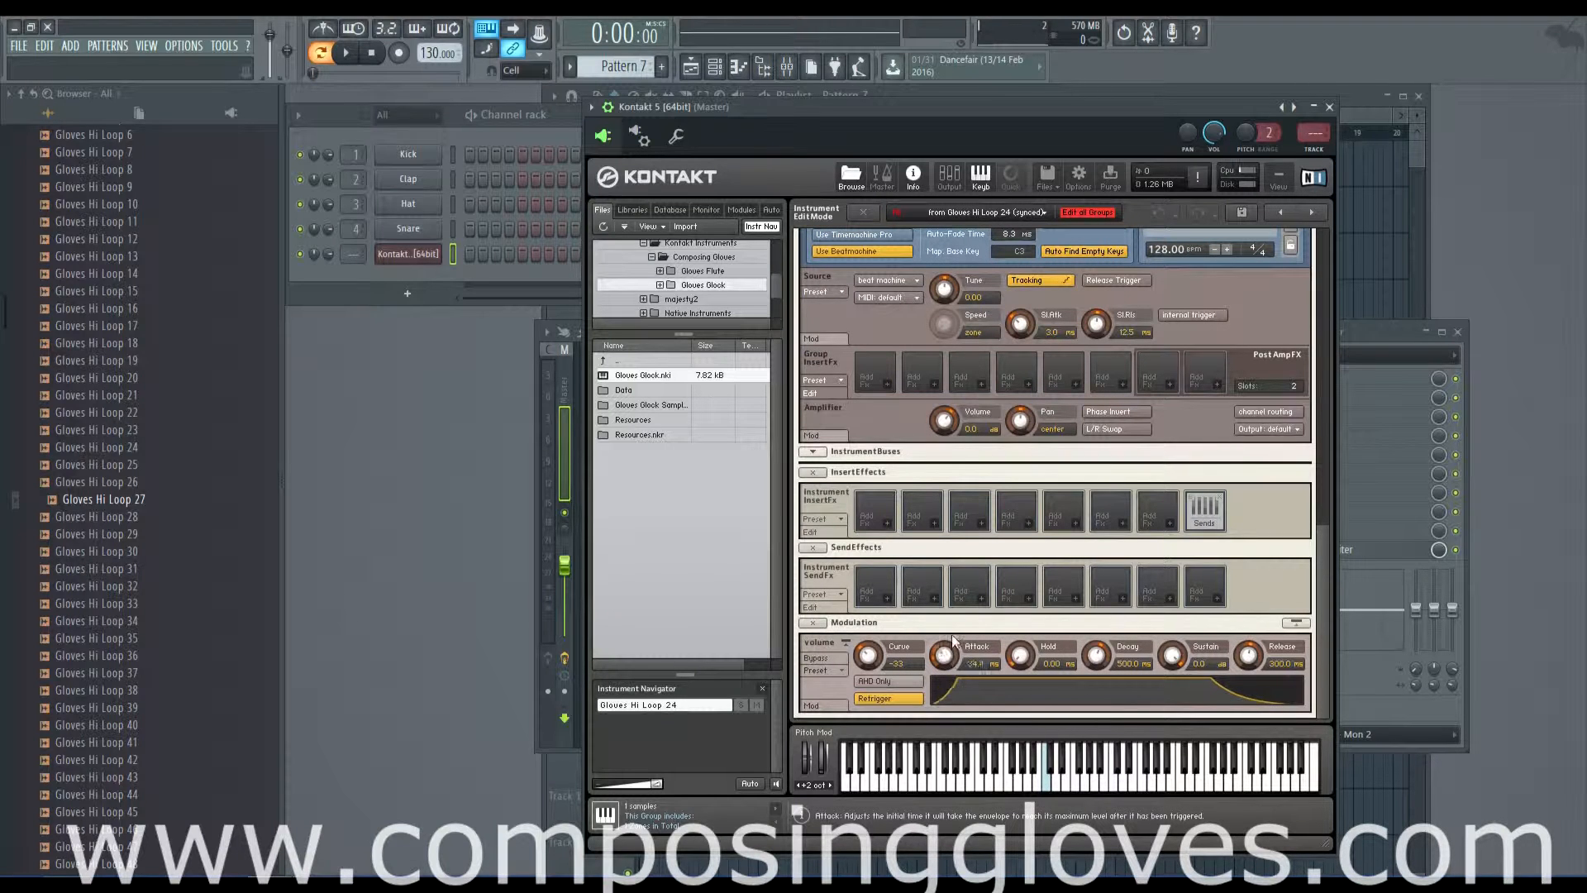
drag(1323, 691, 1312, 563)
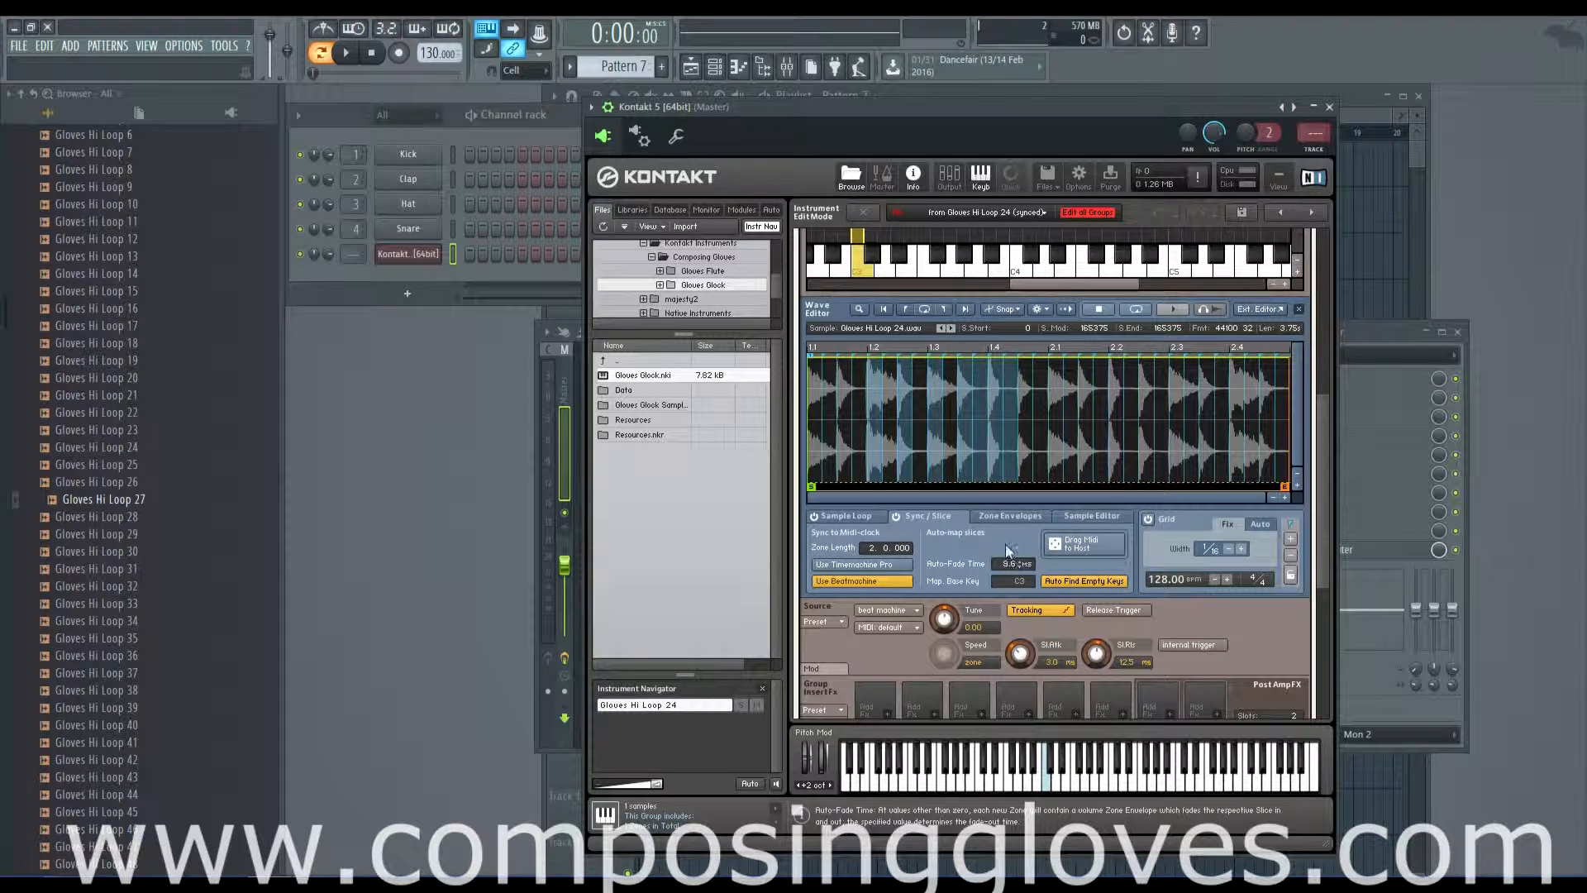
Set the Auto-Fade Time to 20.0 ms and map the selected Gloves Hi Loop 24 slices from C#3 upward, two keys each.
drag(1013, 474, 1020, 371)
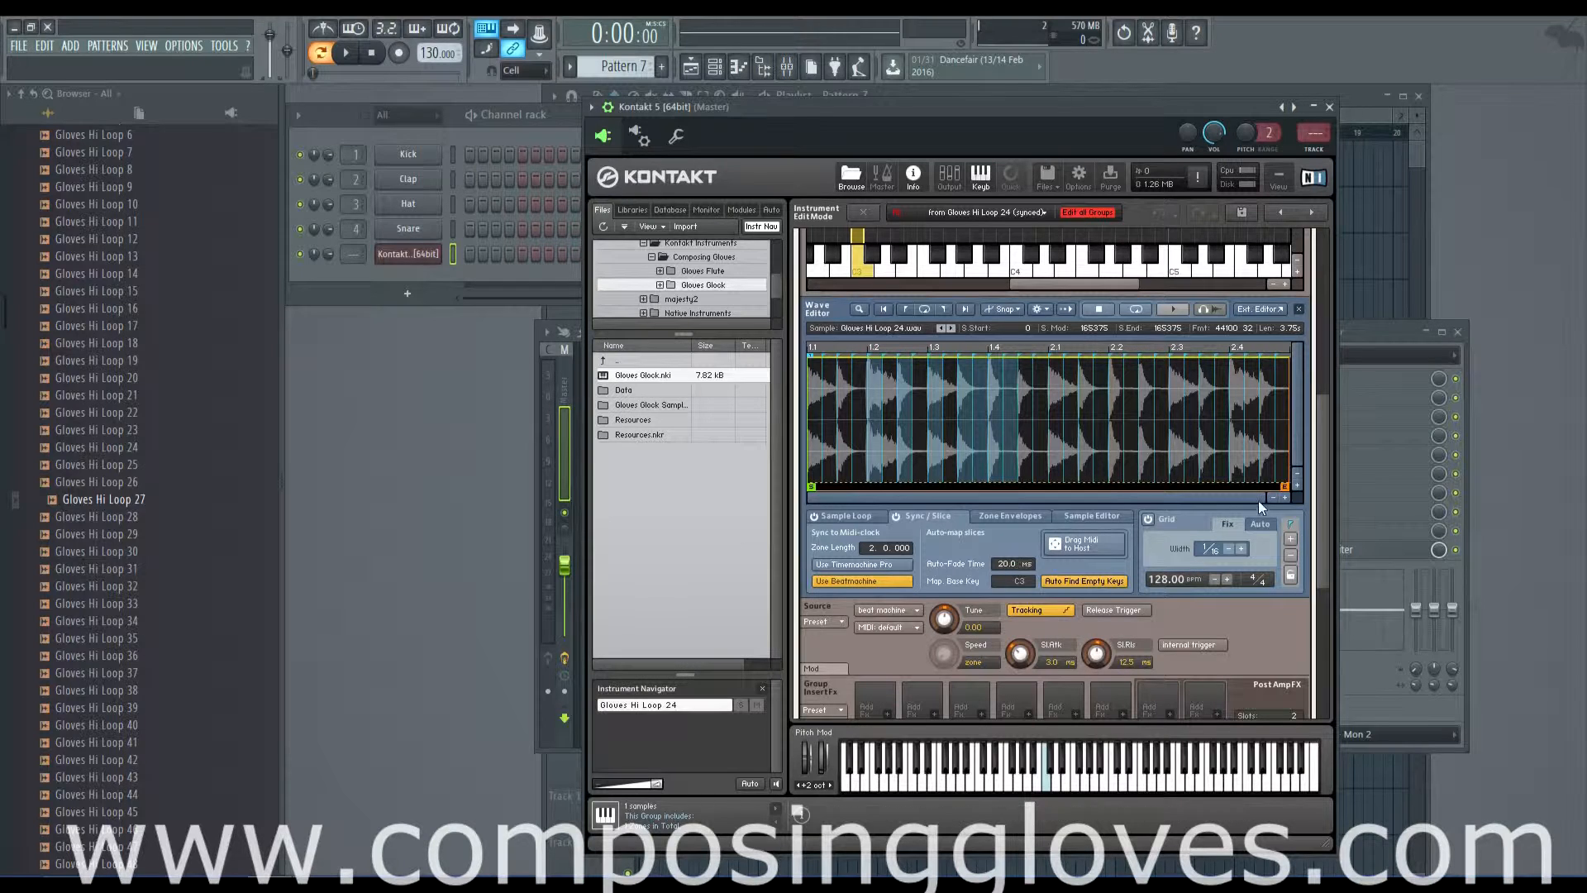
drag(1324, 524, 1321, 674)
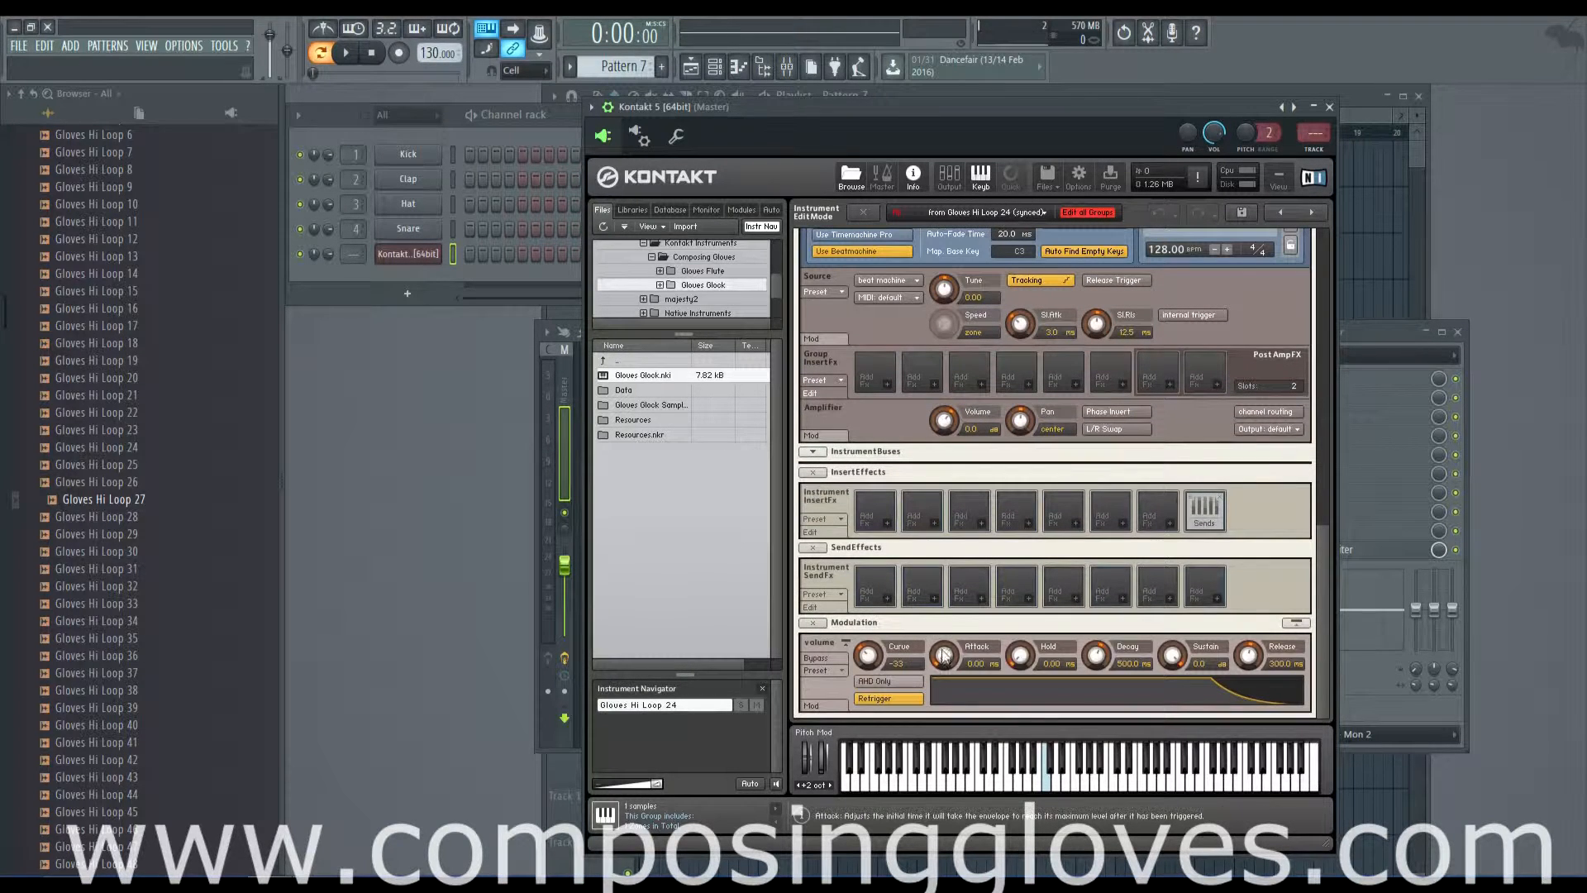
drag(943, 616, 949, 625)
scroll(1269, 549, up, 10)
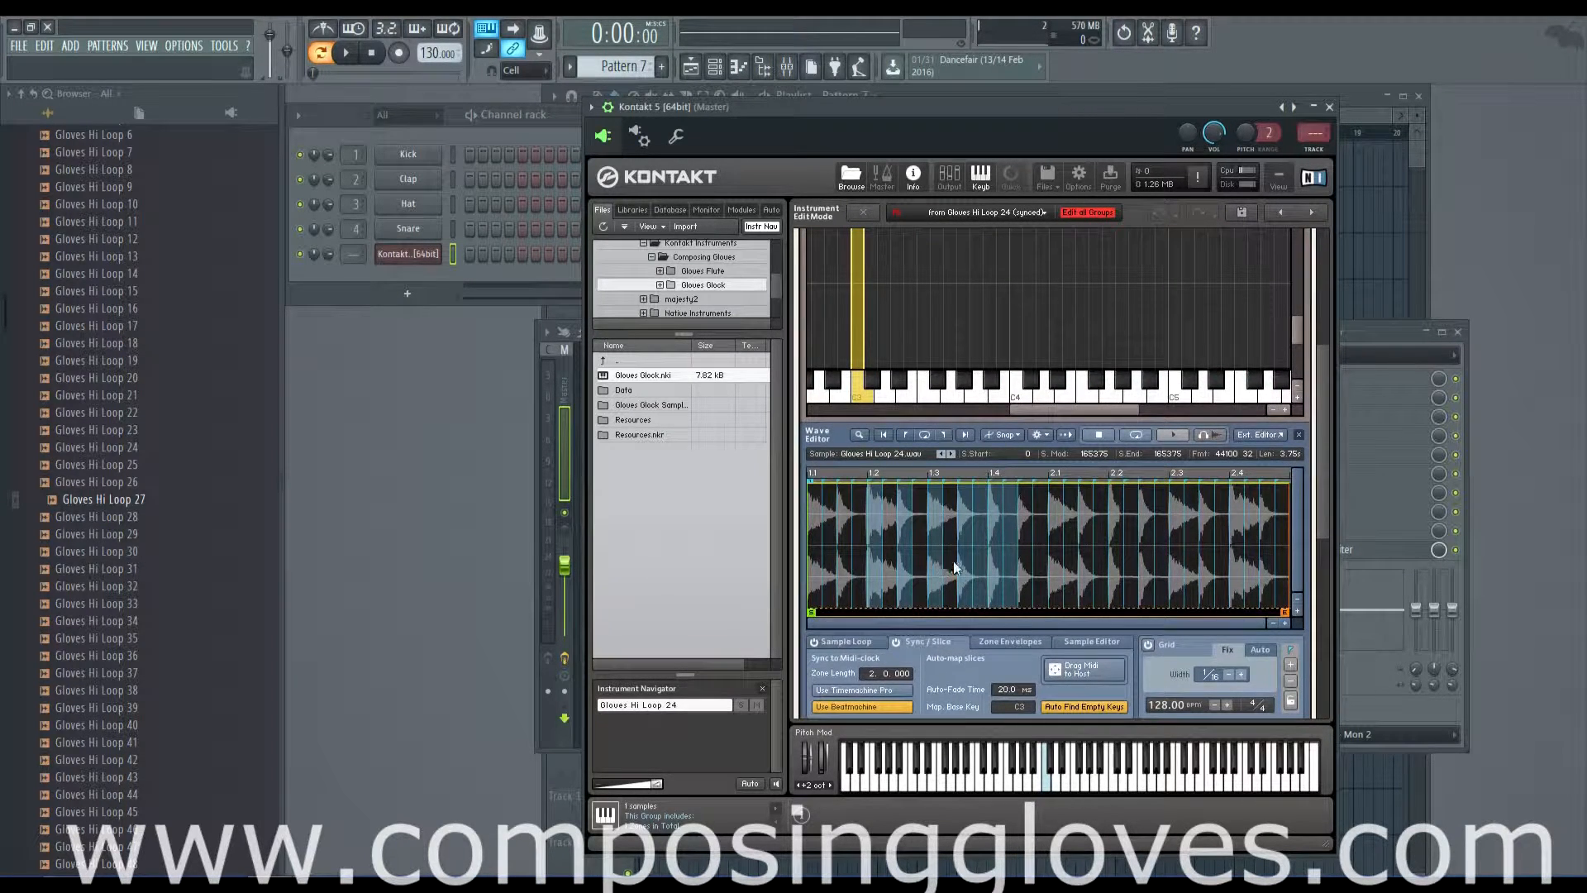
drag(966, 562, 871, 346)
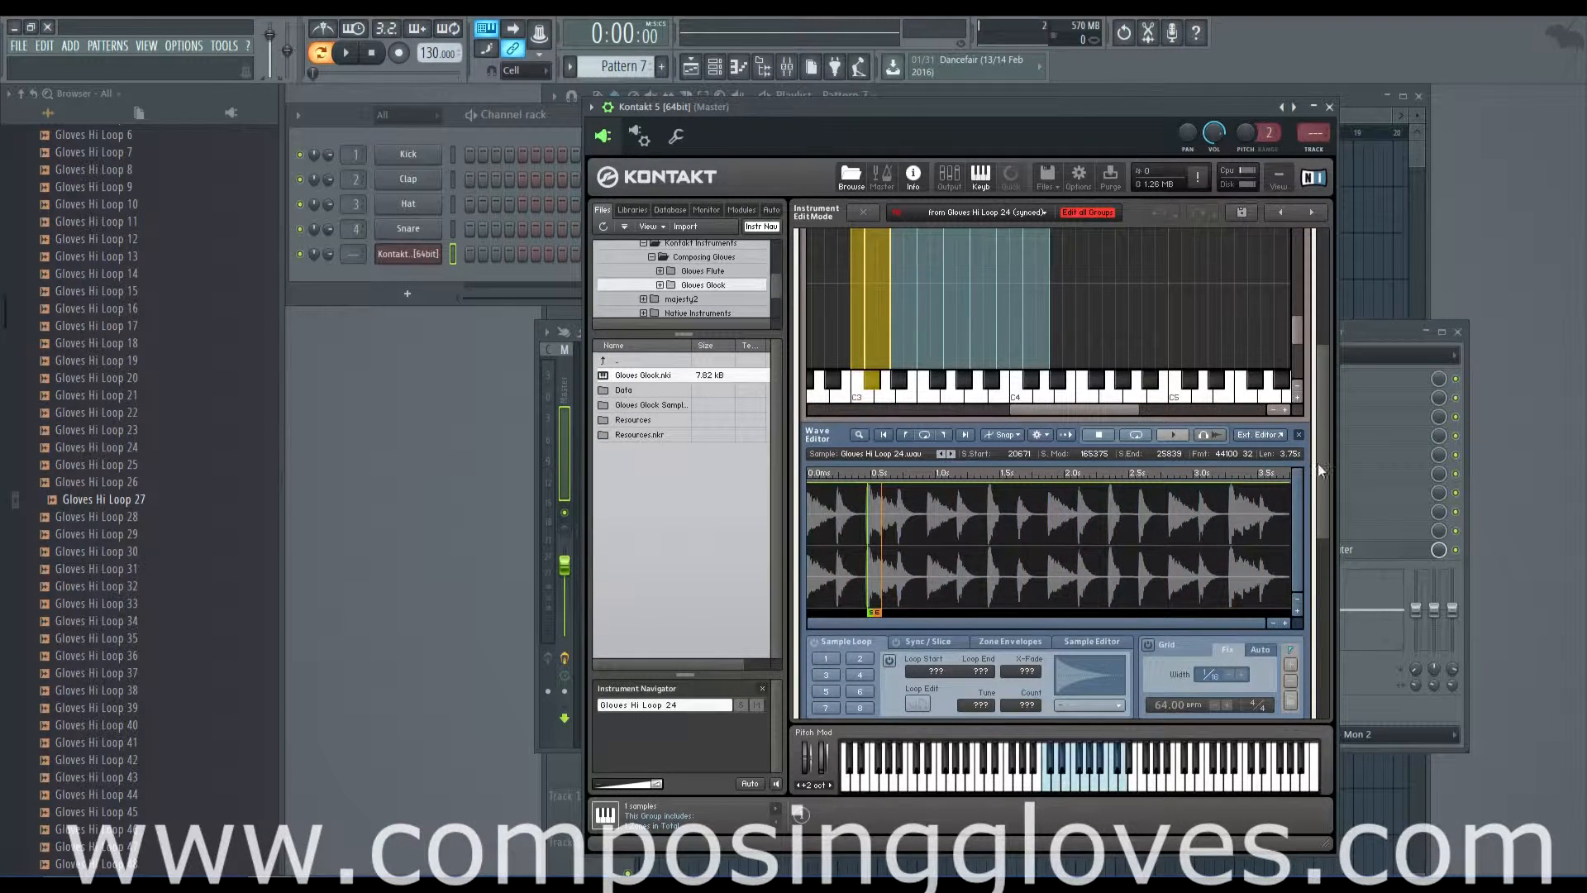
Play through the newly mapped slices on the keyboard to hear the effect of the auto-fade.
drag(1320, 470, 1322, 516)
click(1066, 783)
click(1075, 783)
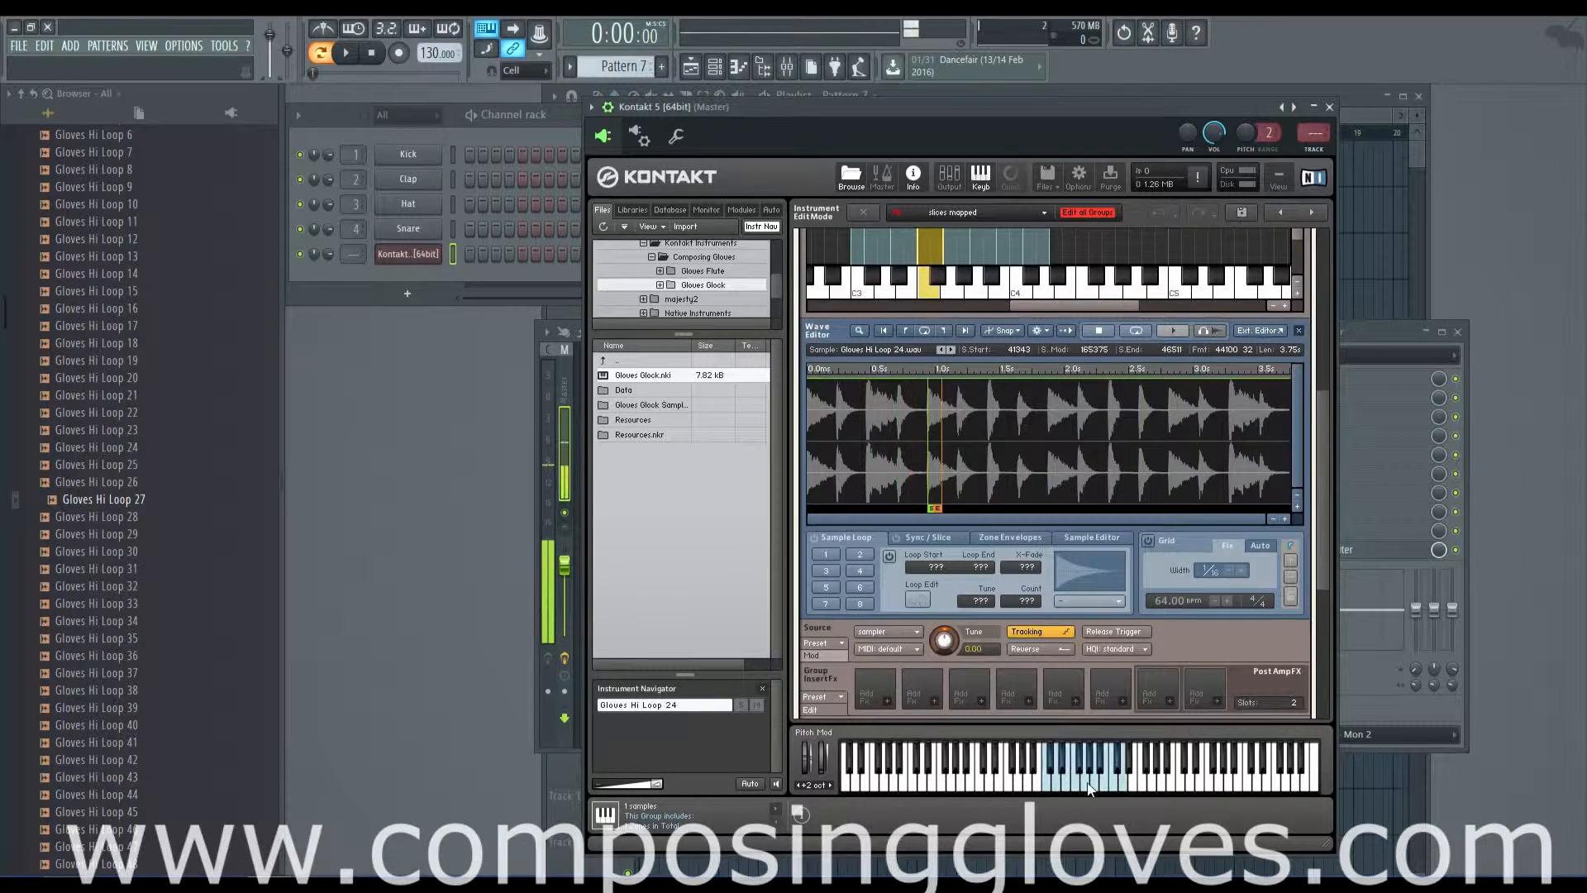
click(1087, 784)
click(1095, 784)
click(1104, 784)
click(1114, 779)
click(1105, 784)
click(1076, 784)
click(1111, 777)
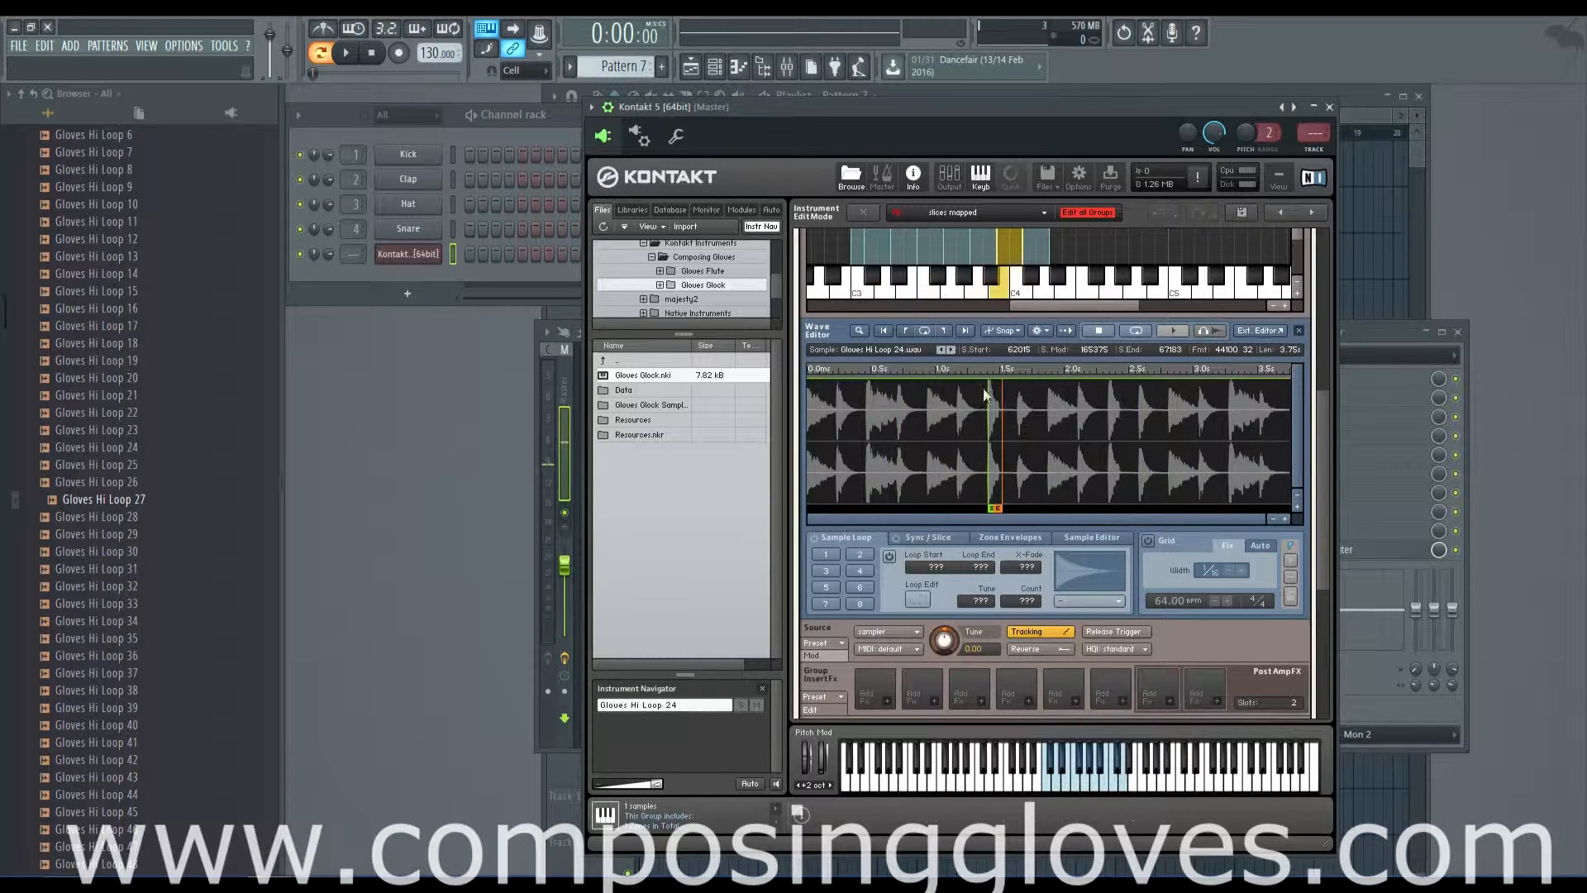
Select the slice zone starting at F3 and show its volume curve in the Zone Envelopes settings.
drag(1066, 235, 869, 250)
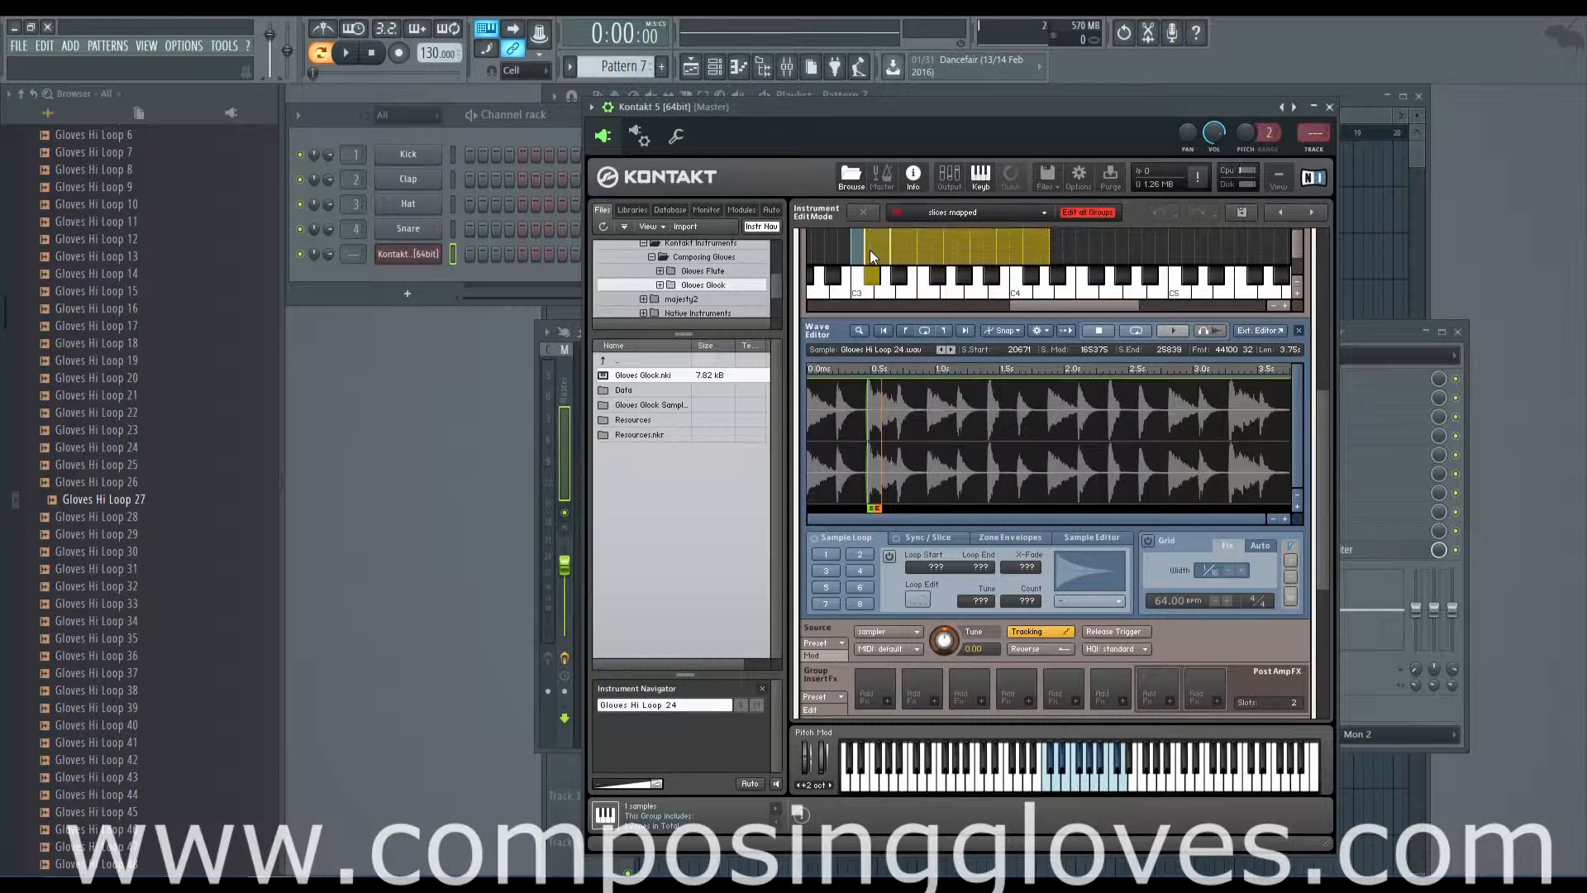
click(1095, 242)
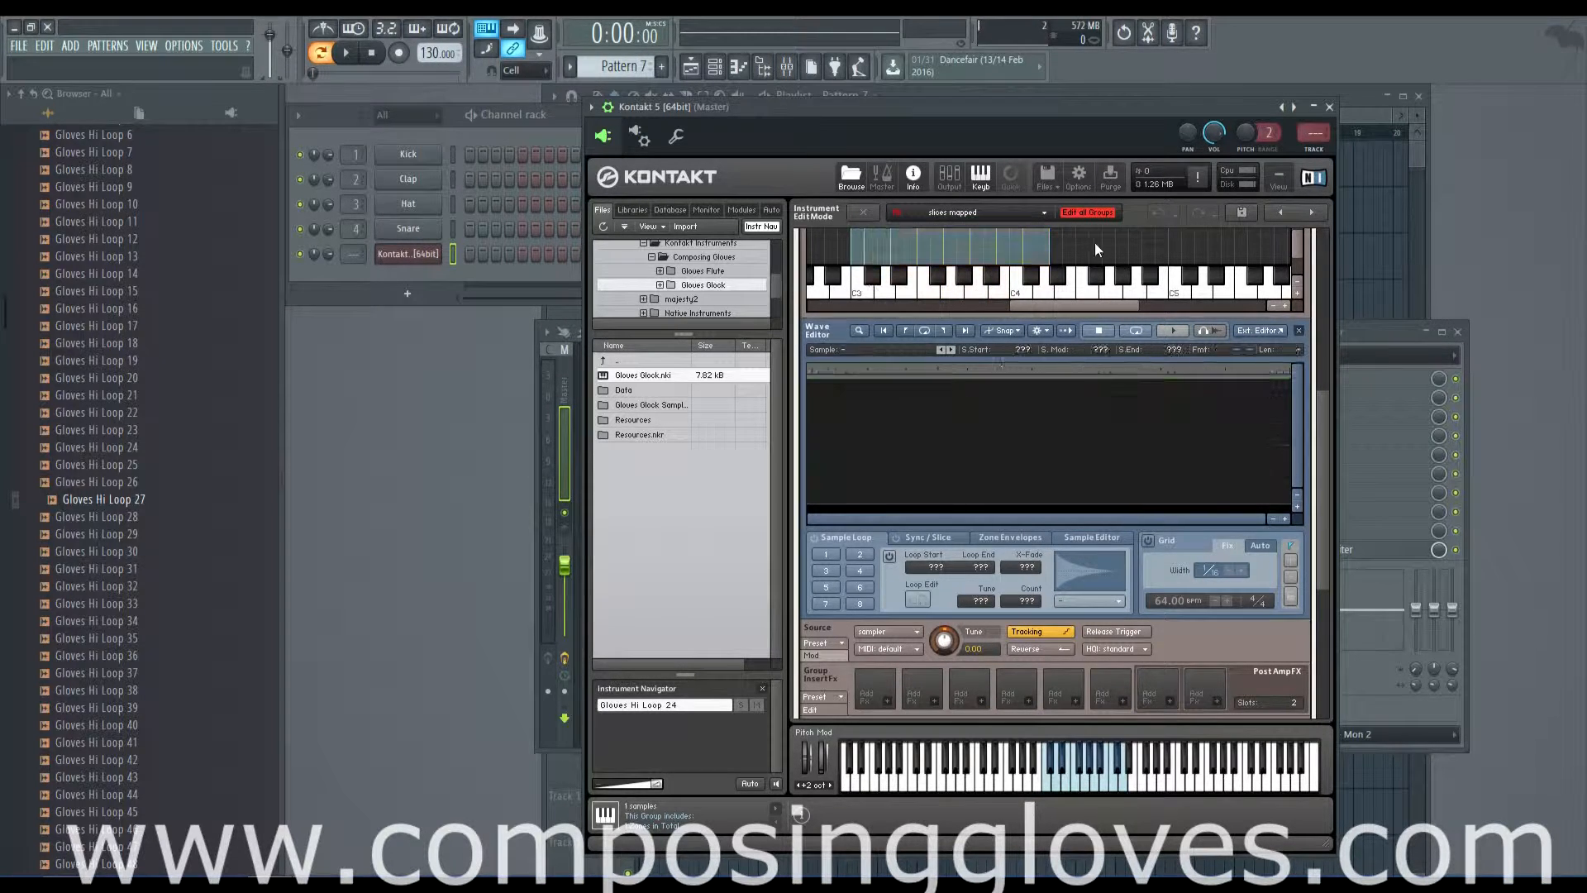
click(993, 252)
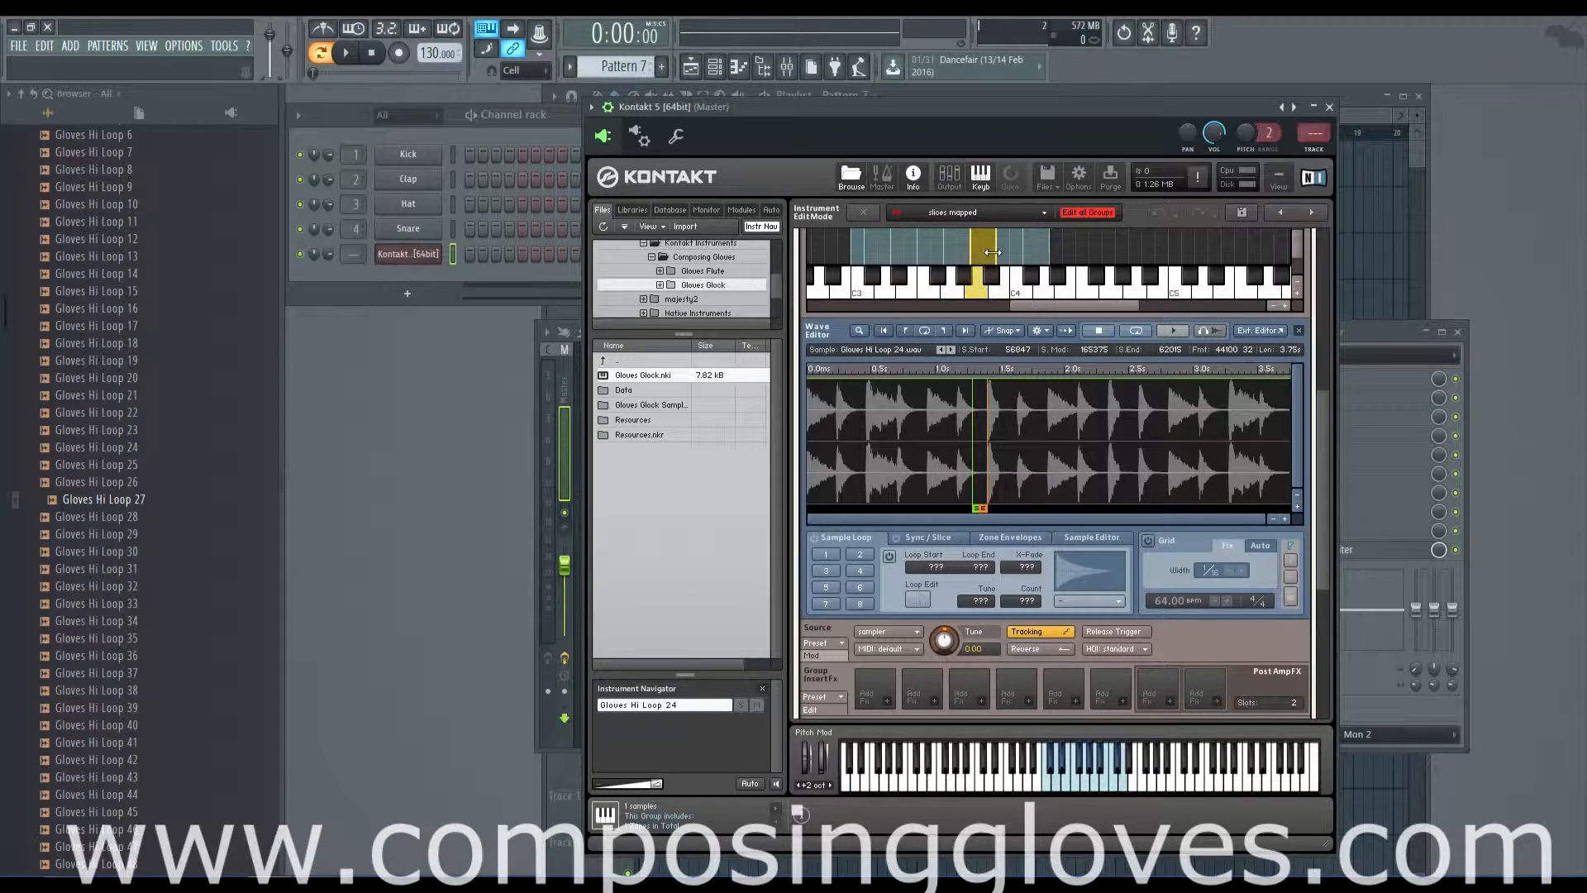
click(931, 248)
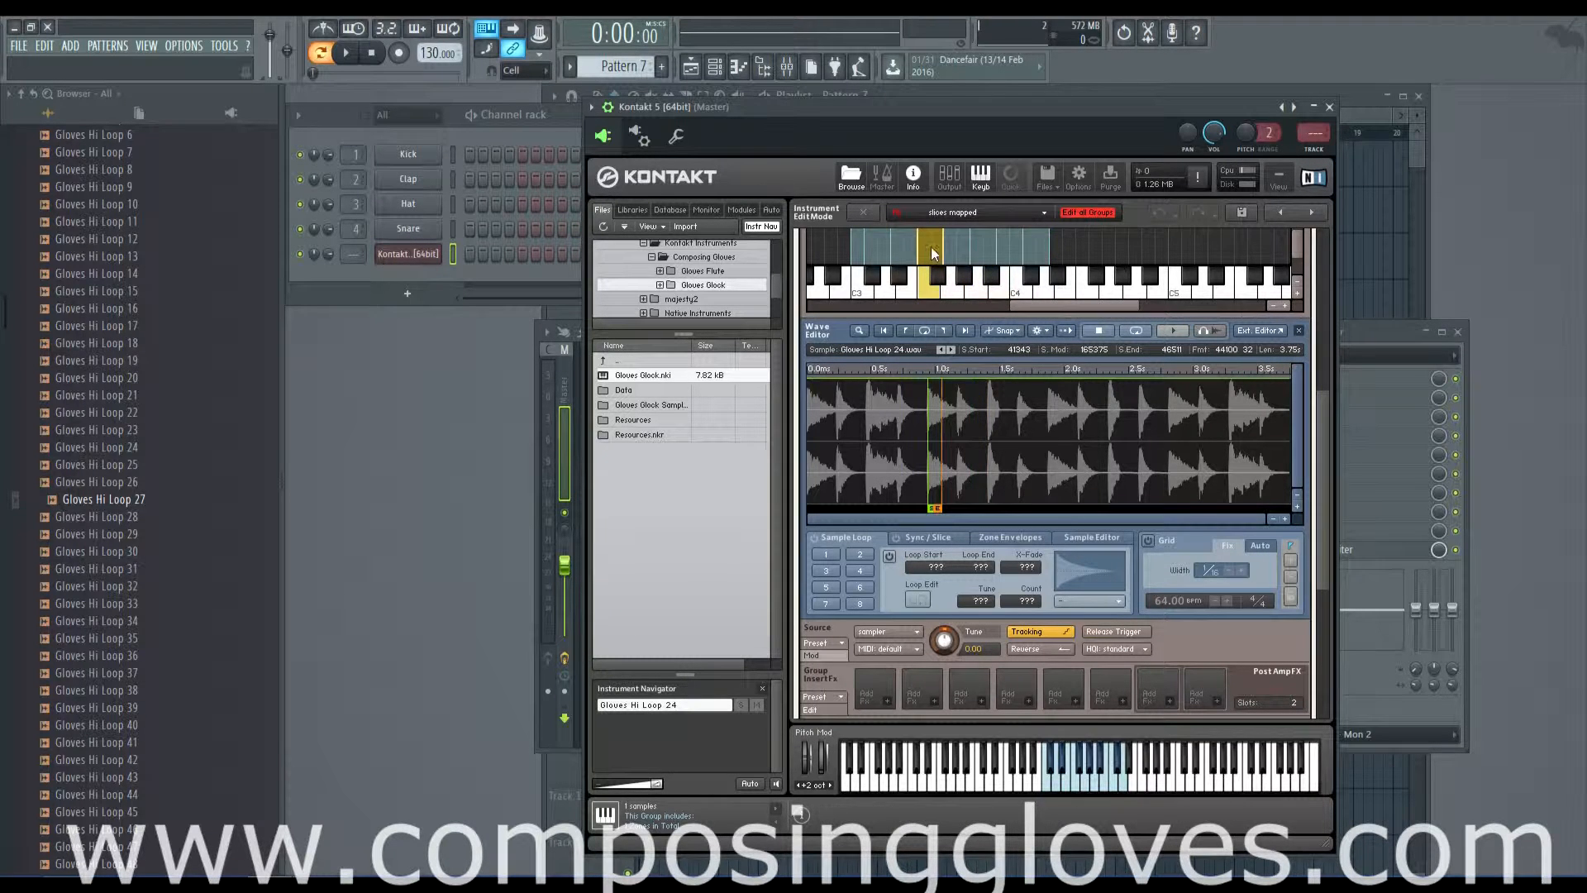
click(1016, 536)
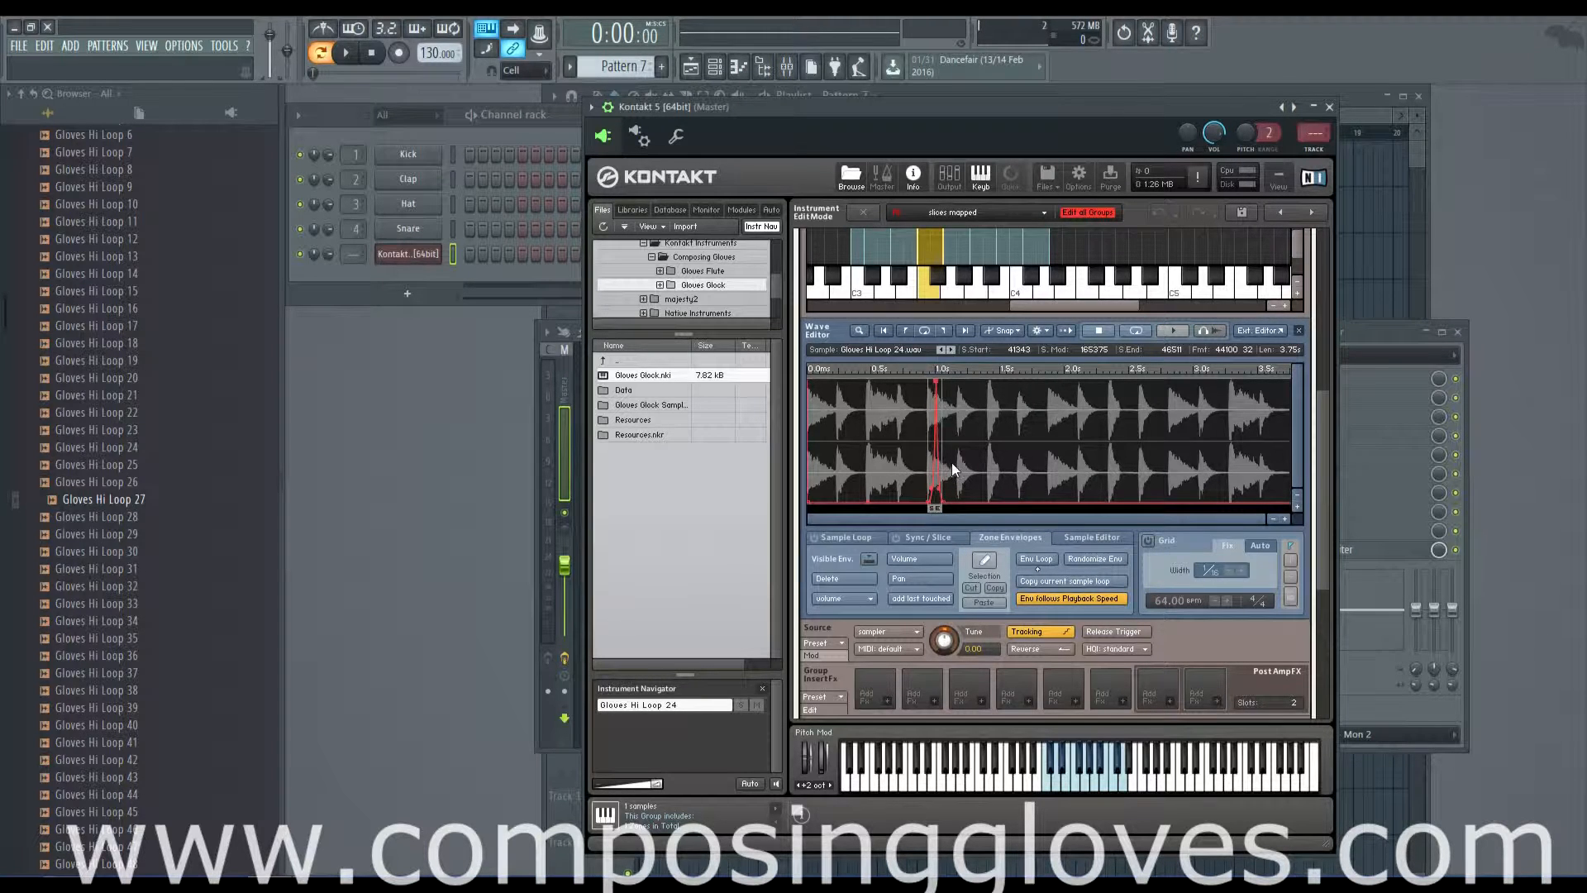
Return to the Sync / Slice settings and delete all the mapped slice zones above C3, keeping only the original loop zone.
click(928, 538)
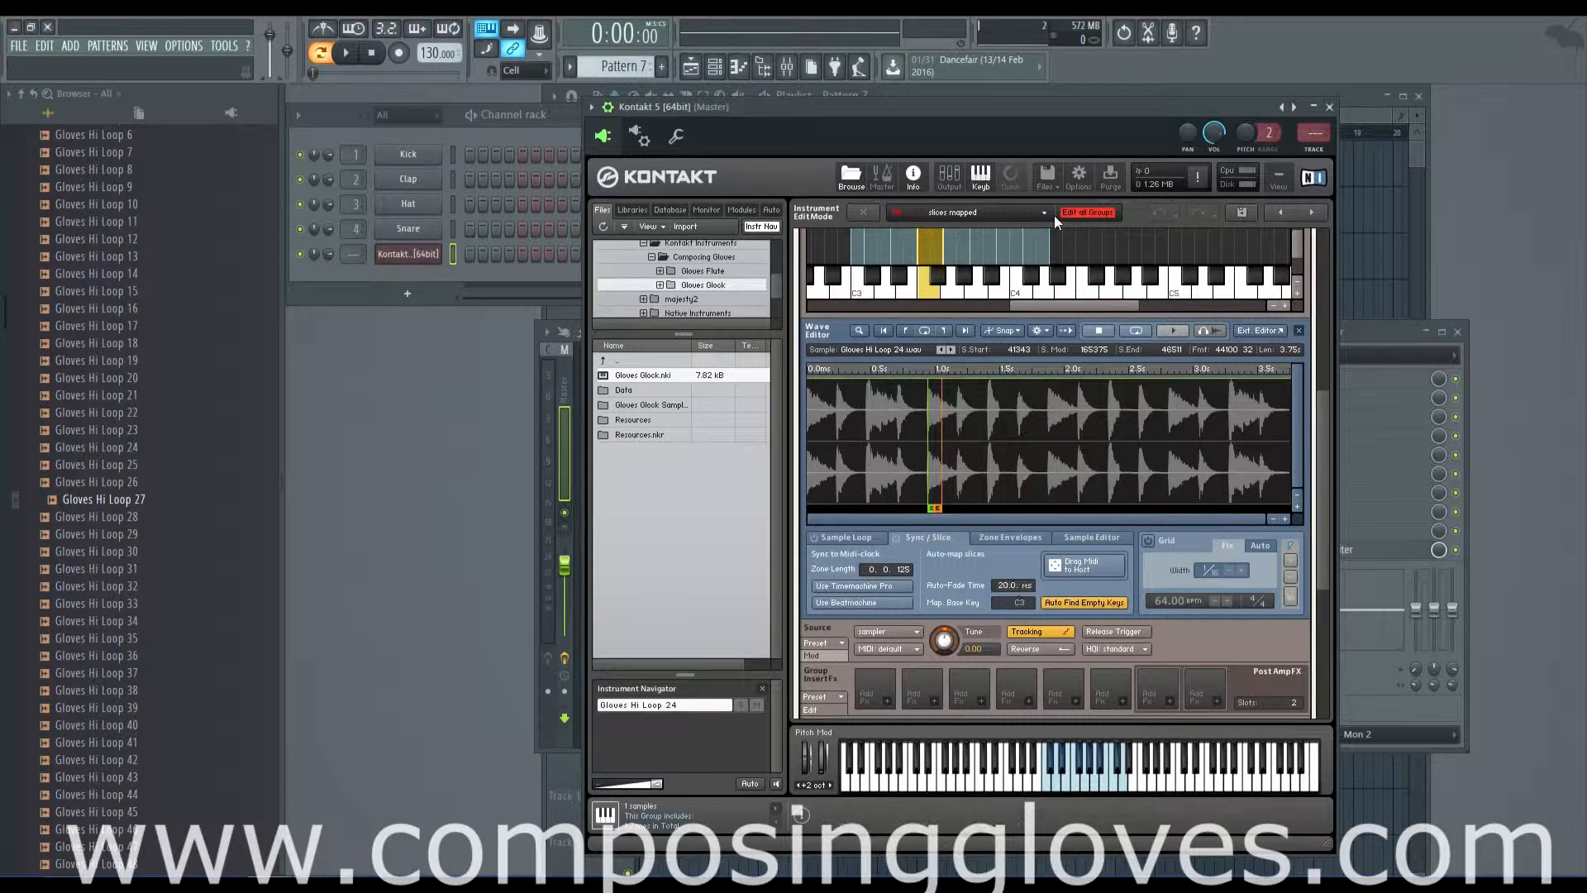
scroll(1306, 436, up, 4)
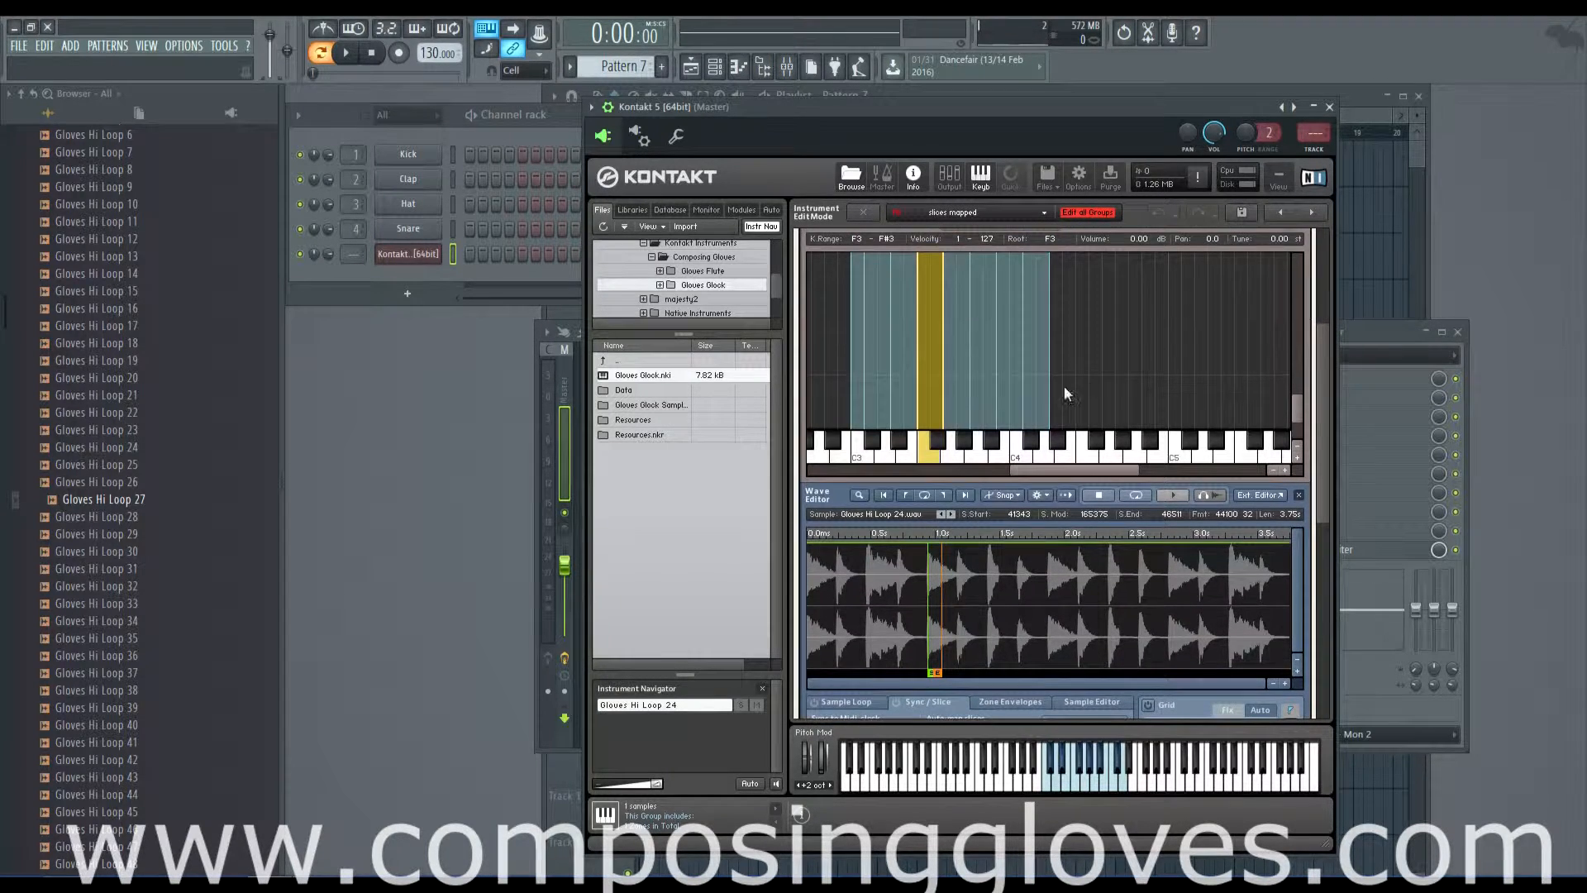
drag(1064, 393, 883, 398)
key(Delete)
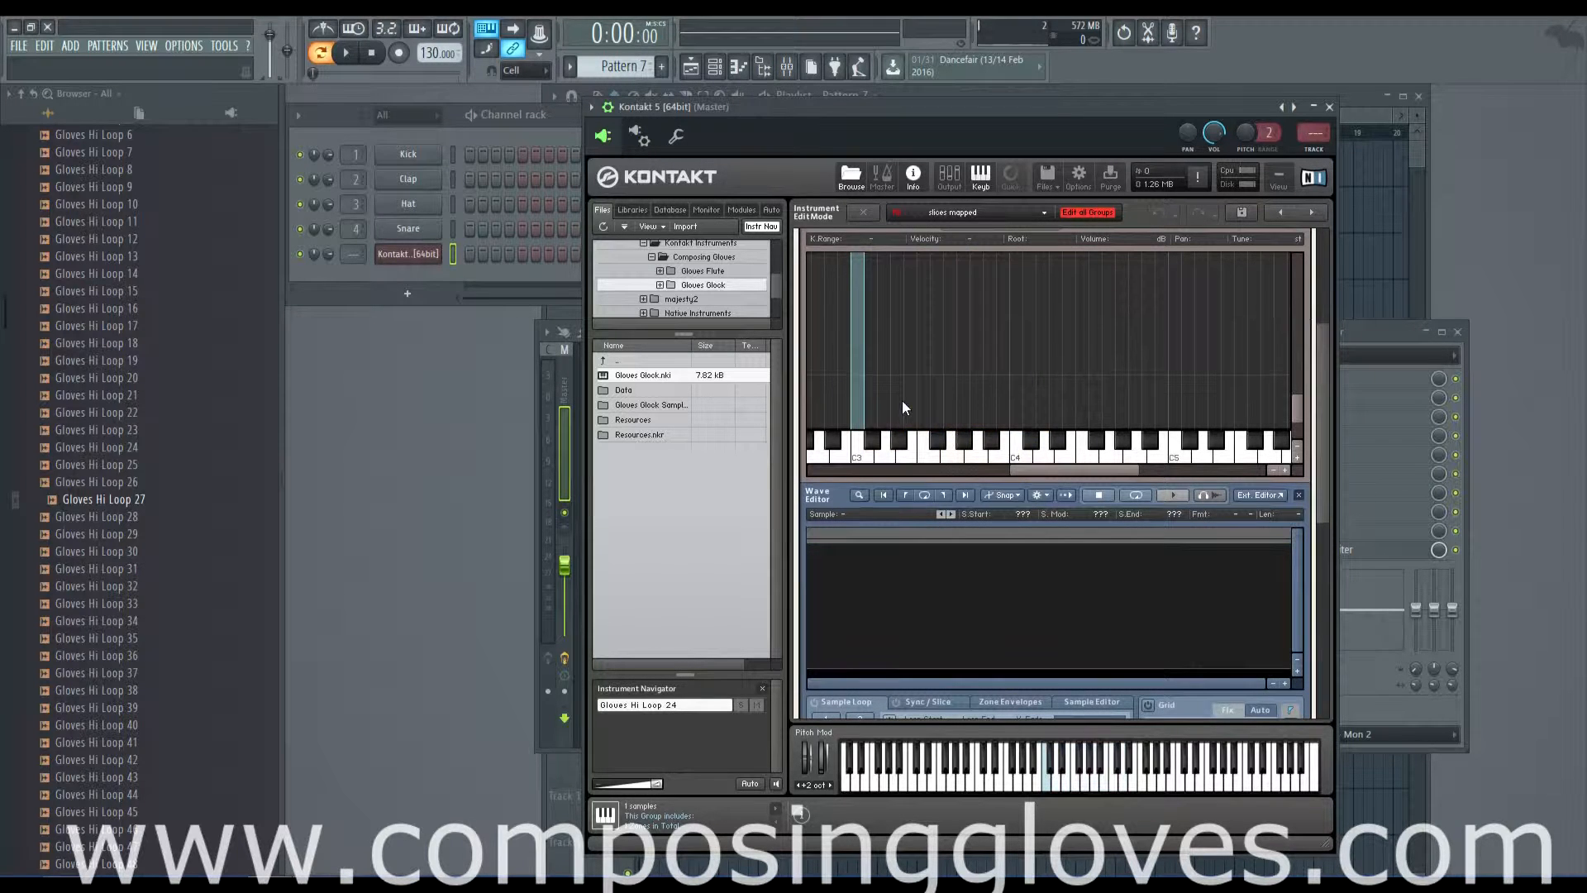
Select the synced Gloves Hi Loop 24 zone on C3 and transfer its slice MIDI to the Kontakt channel in the channel rack.
scroll(1322, 534, down, 4)
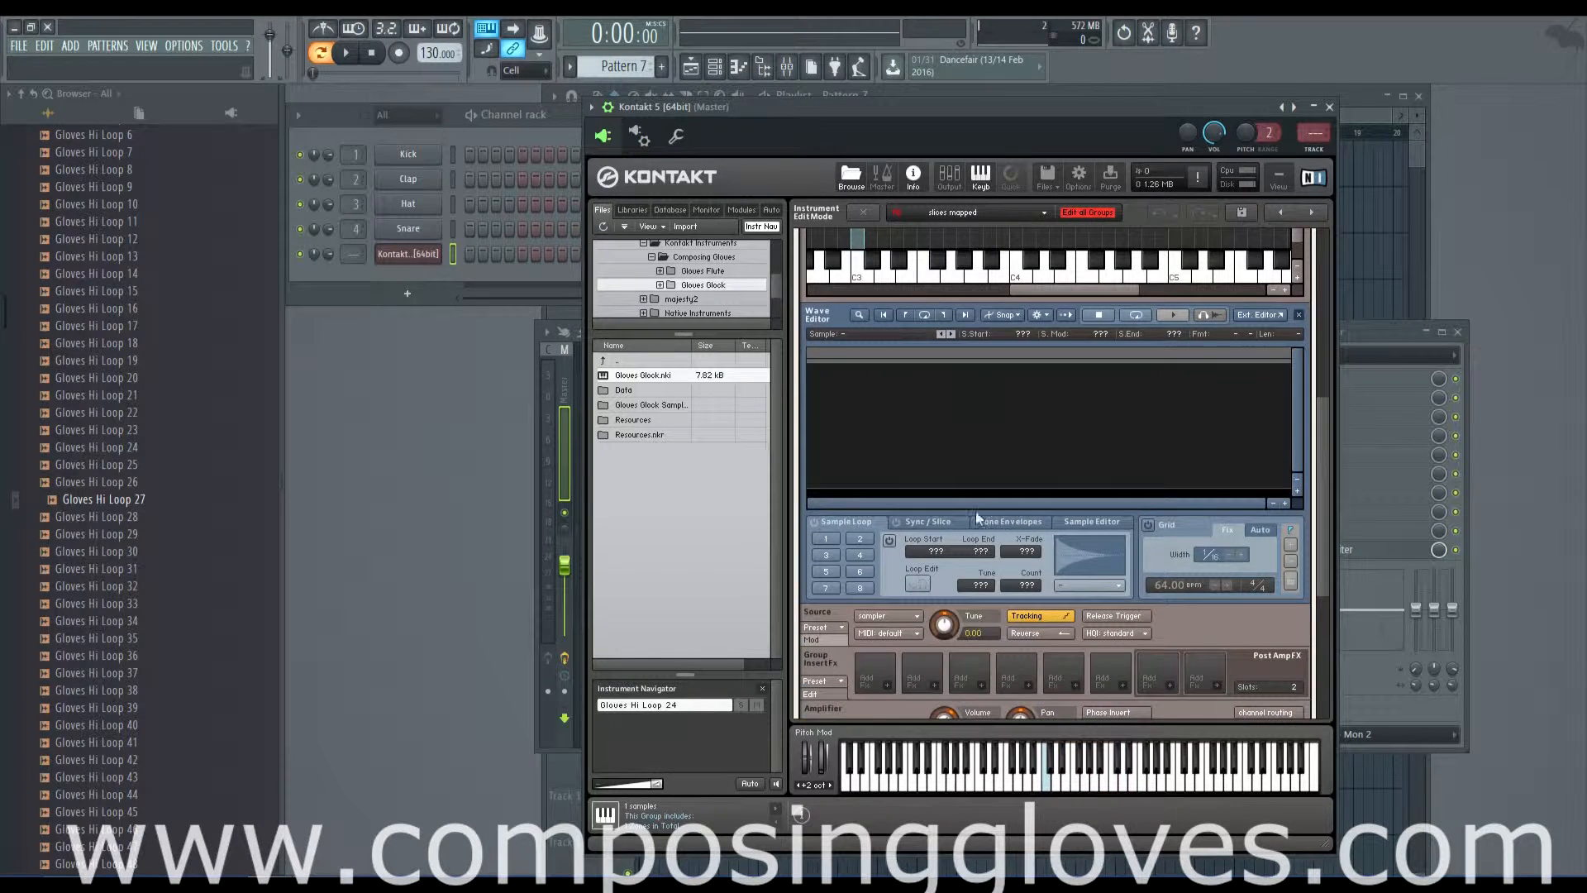
drag(852, 296, 860, 274)
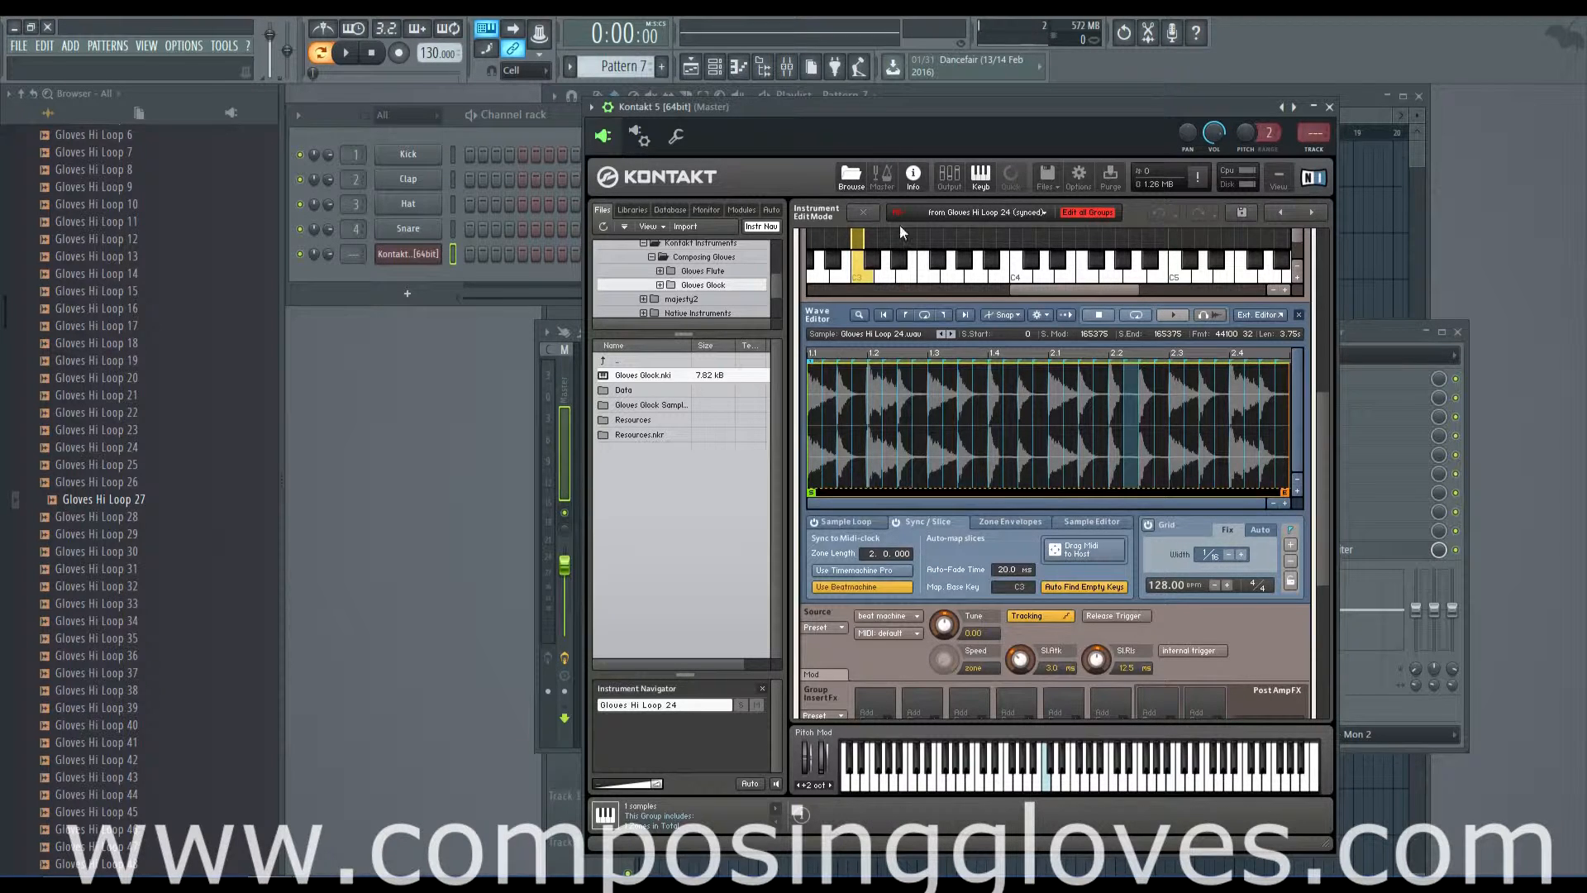
drag(879, 106, 968, 113)
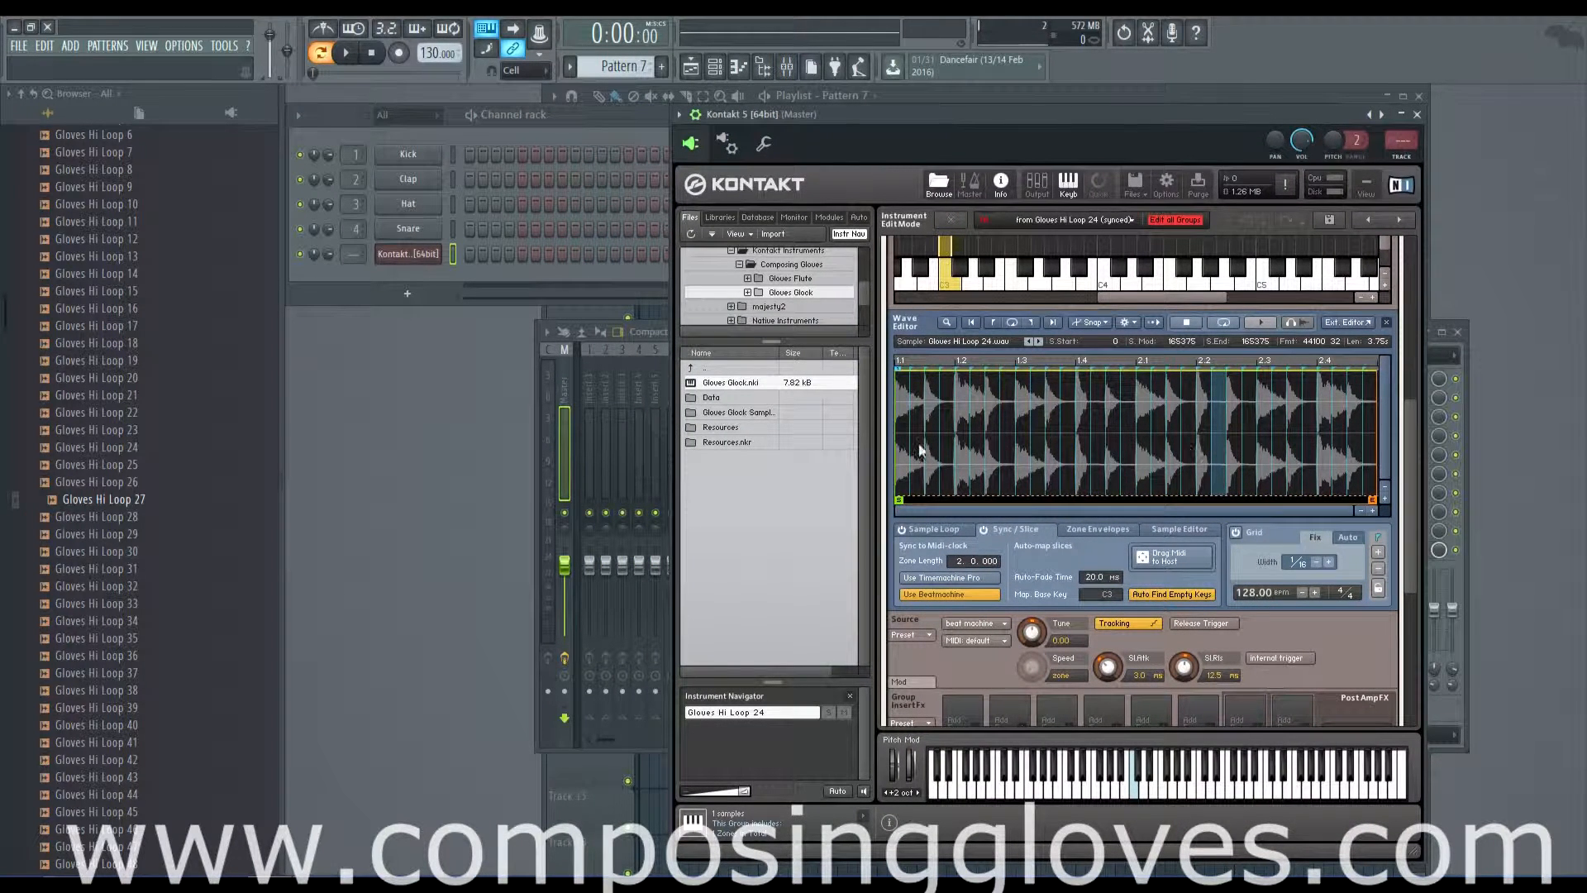
click(1143, 484)
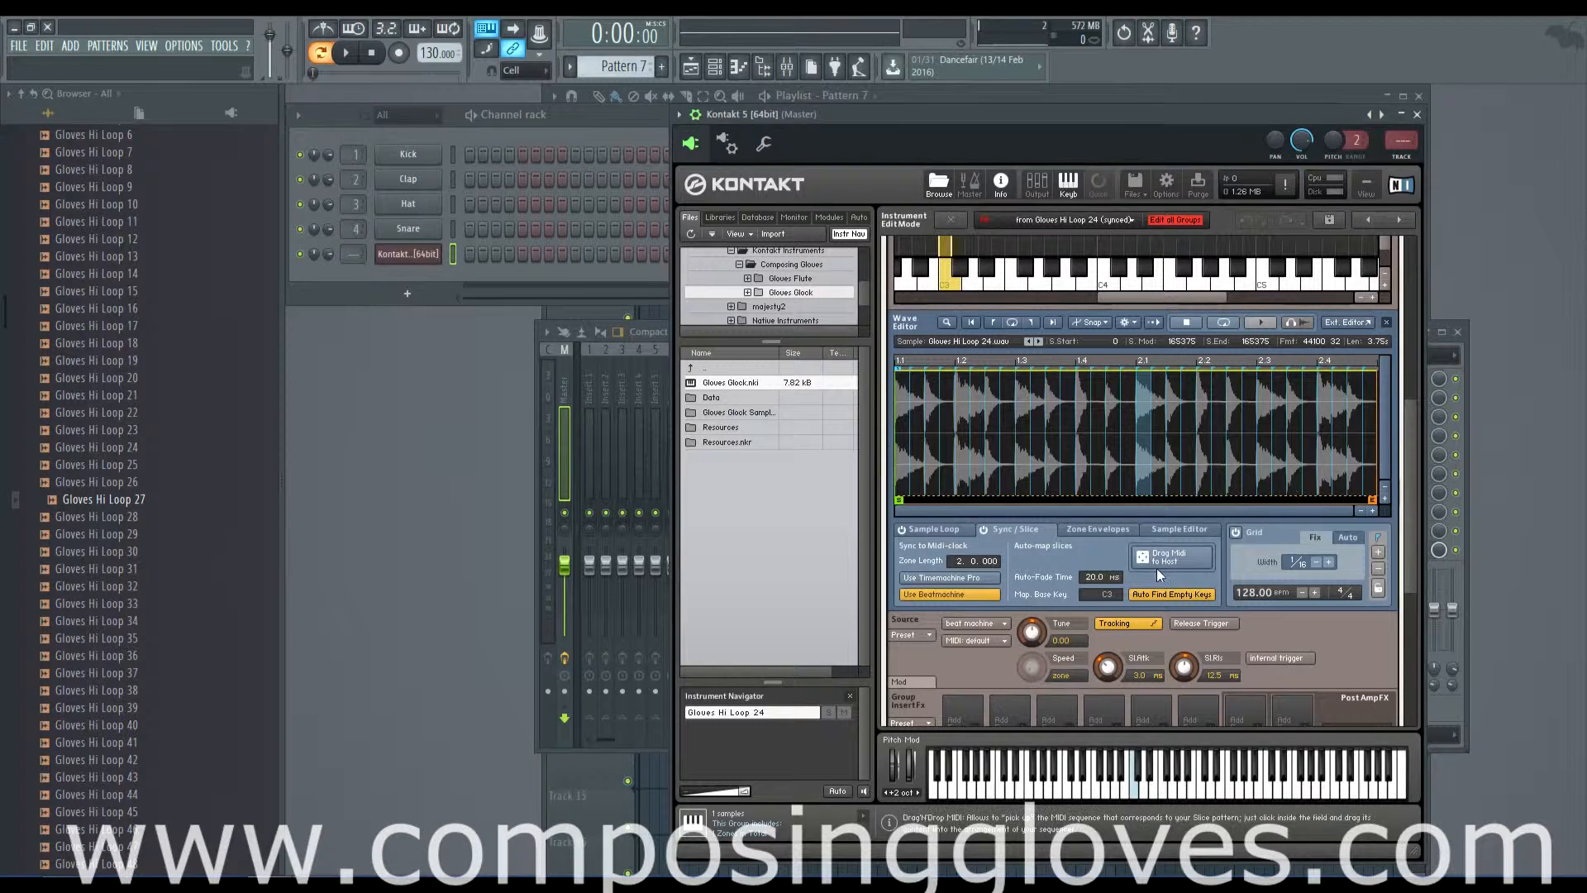
drag(1144, 558, 409, 258)
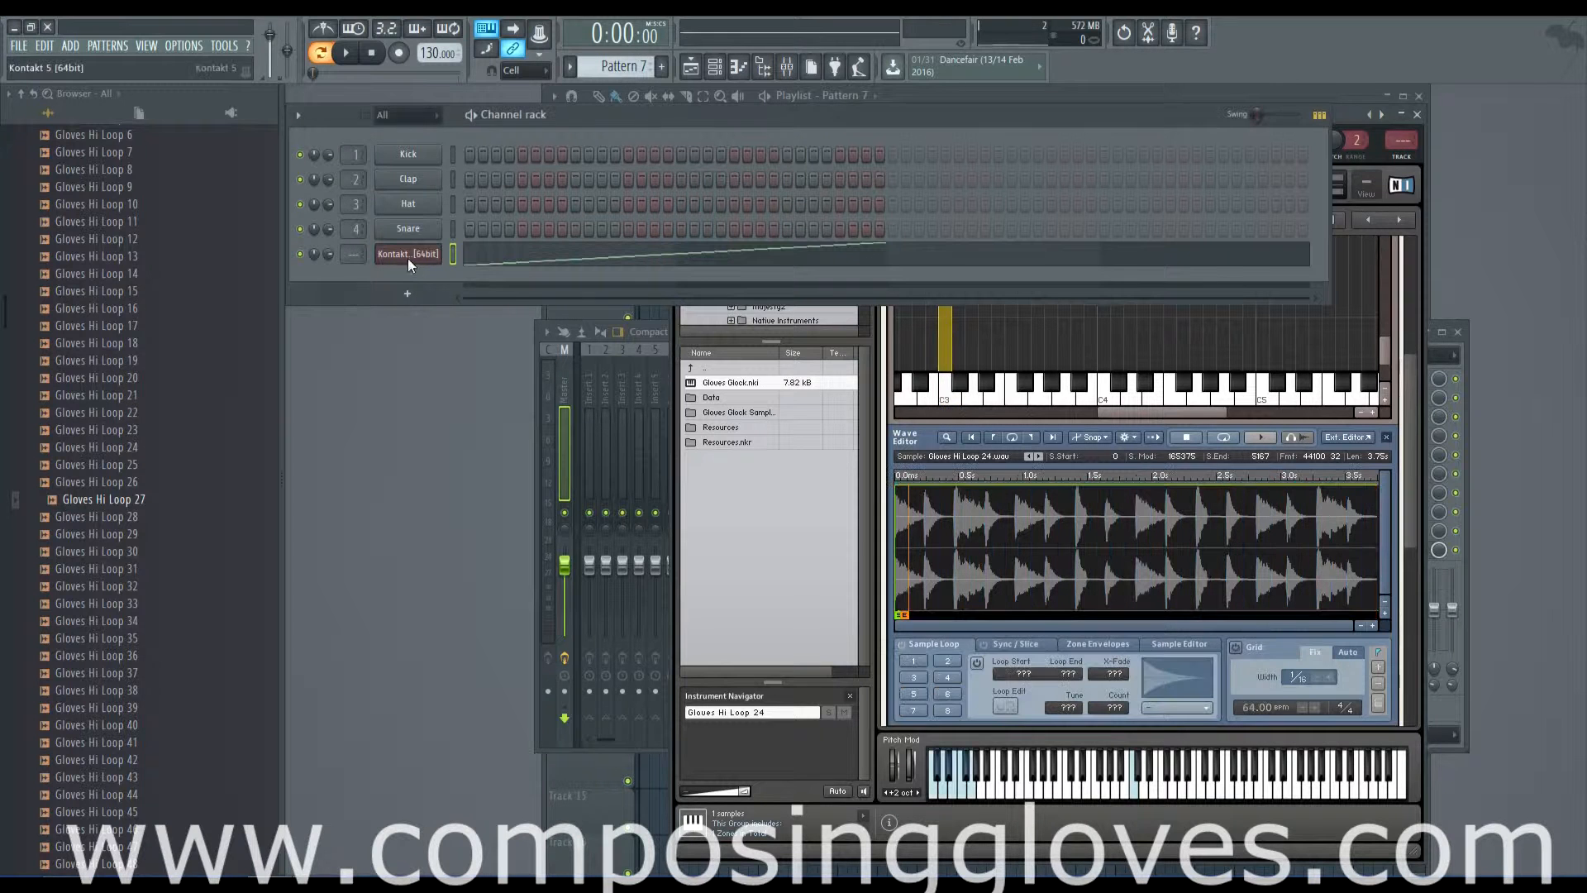
Open the Kontakt channel's piano roll at the lowest notes, play the transferred slice pattern and pause it.
click(595, 255)
scroll(812, 357, down, 20)
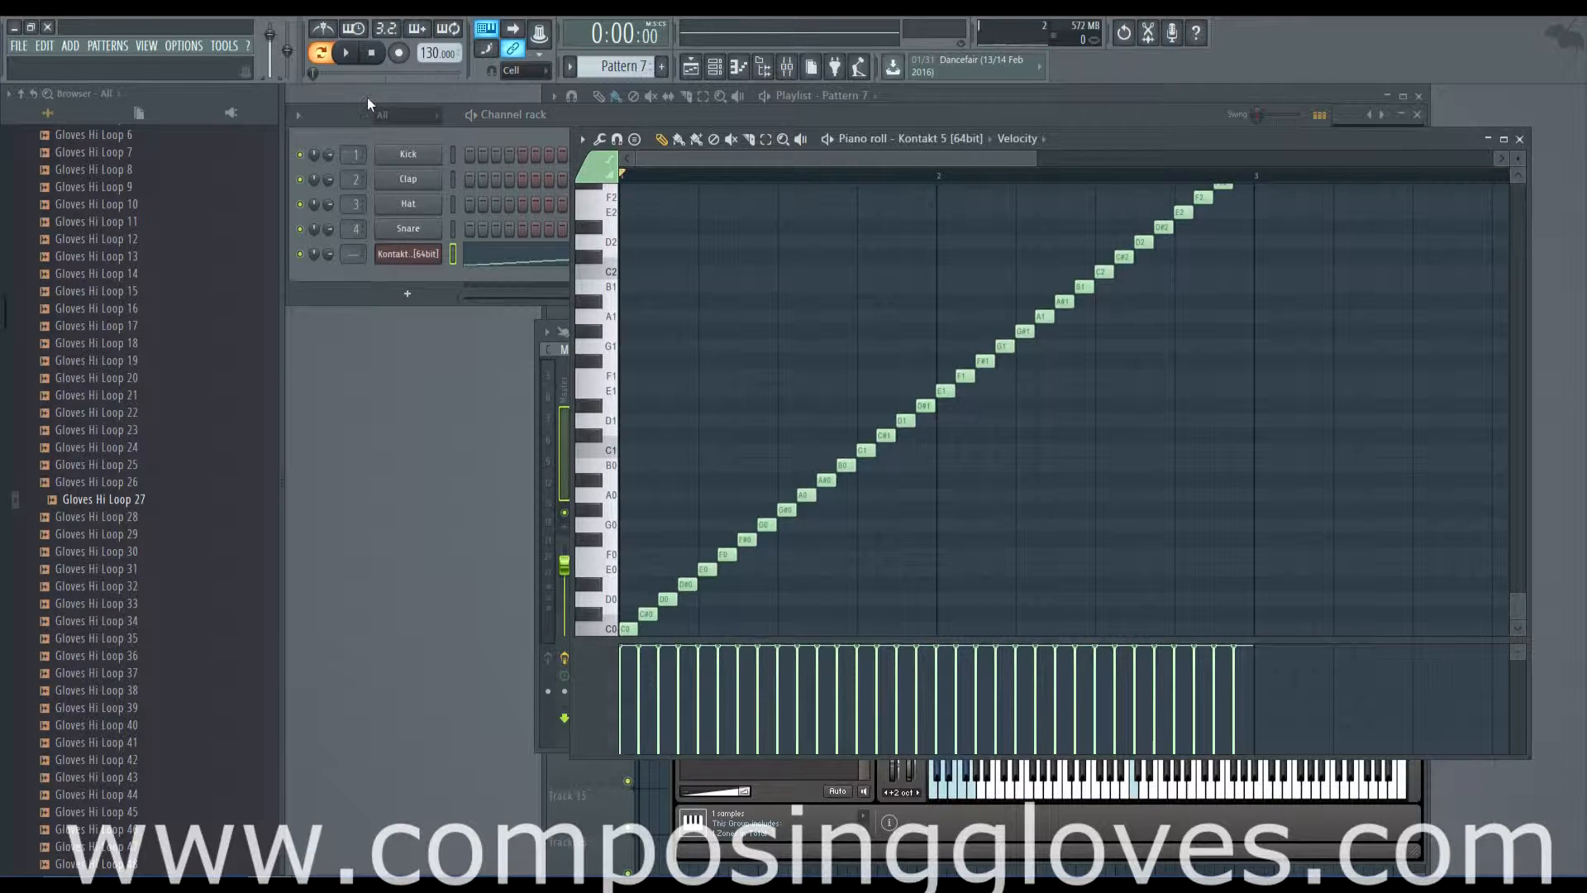
click(347, 57)
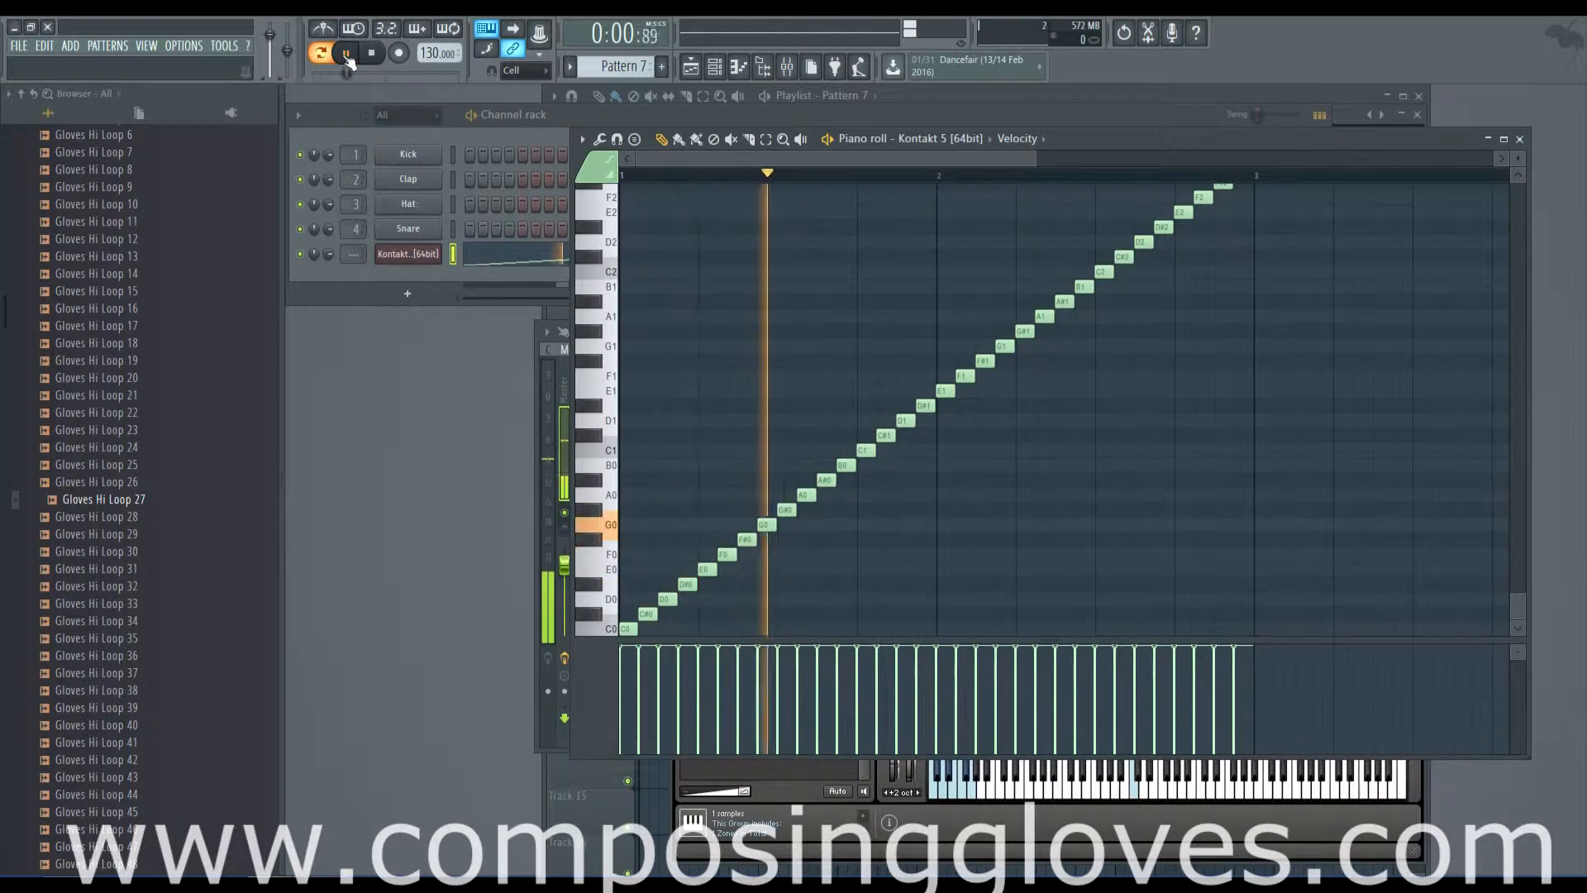
click(347, 57)
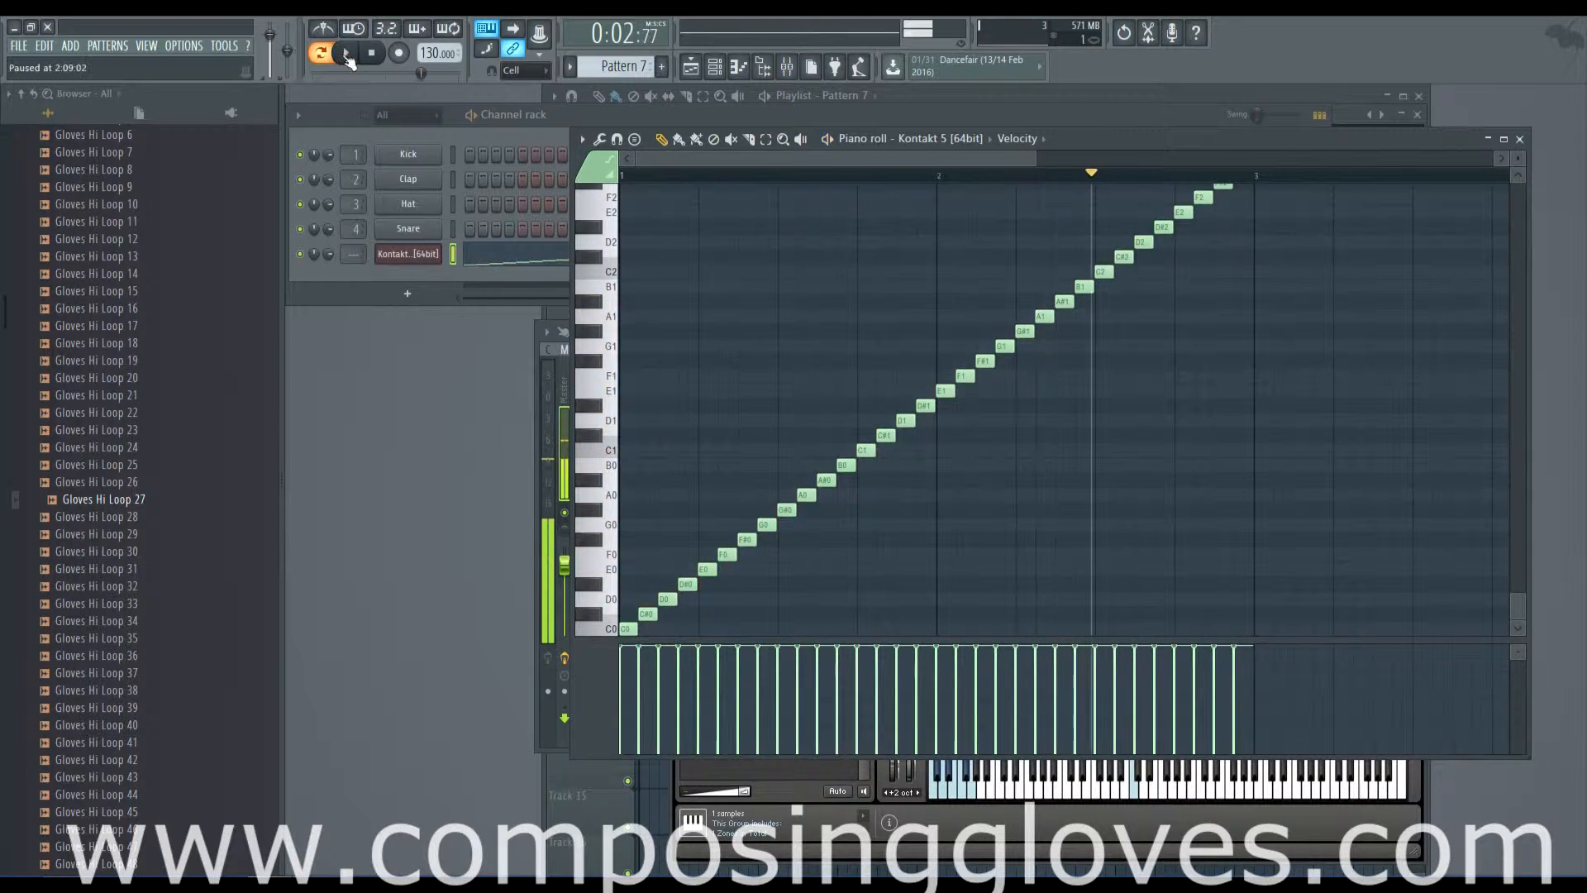
Bring Kontakt back to the front, reselect the synced loop zone on C3 and move the window aside to uncover the piano roll.
click(949, 776)
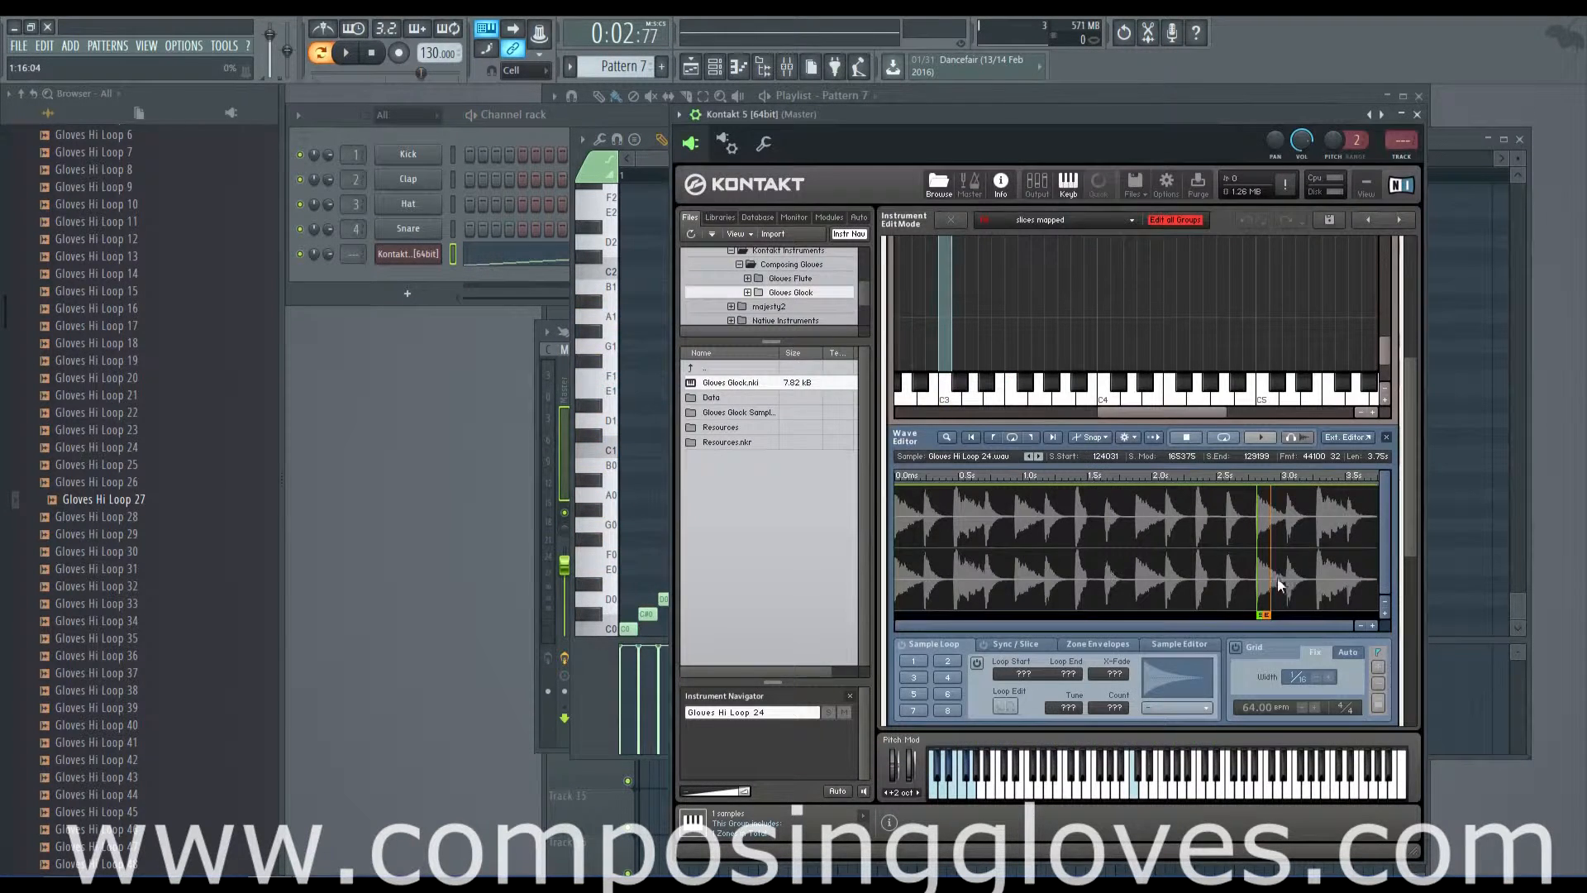
scroll(1412, 546, down, 3)
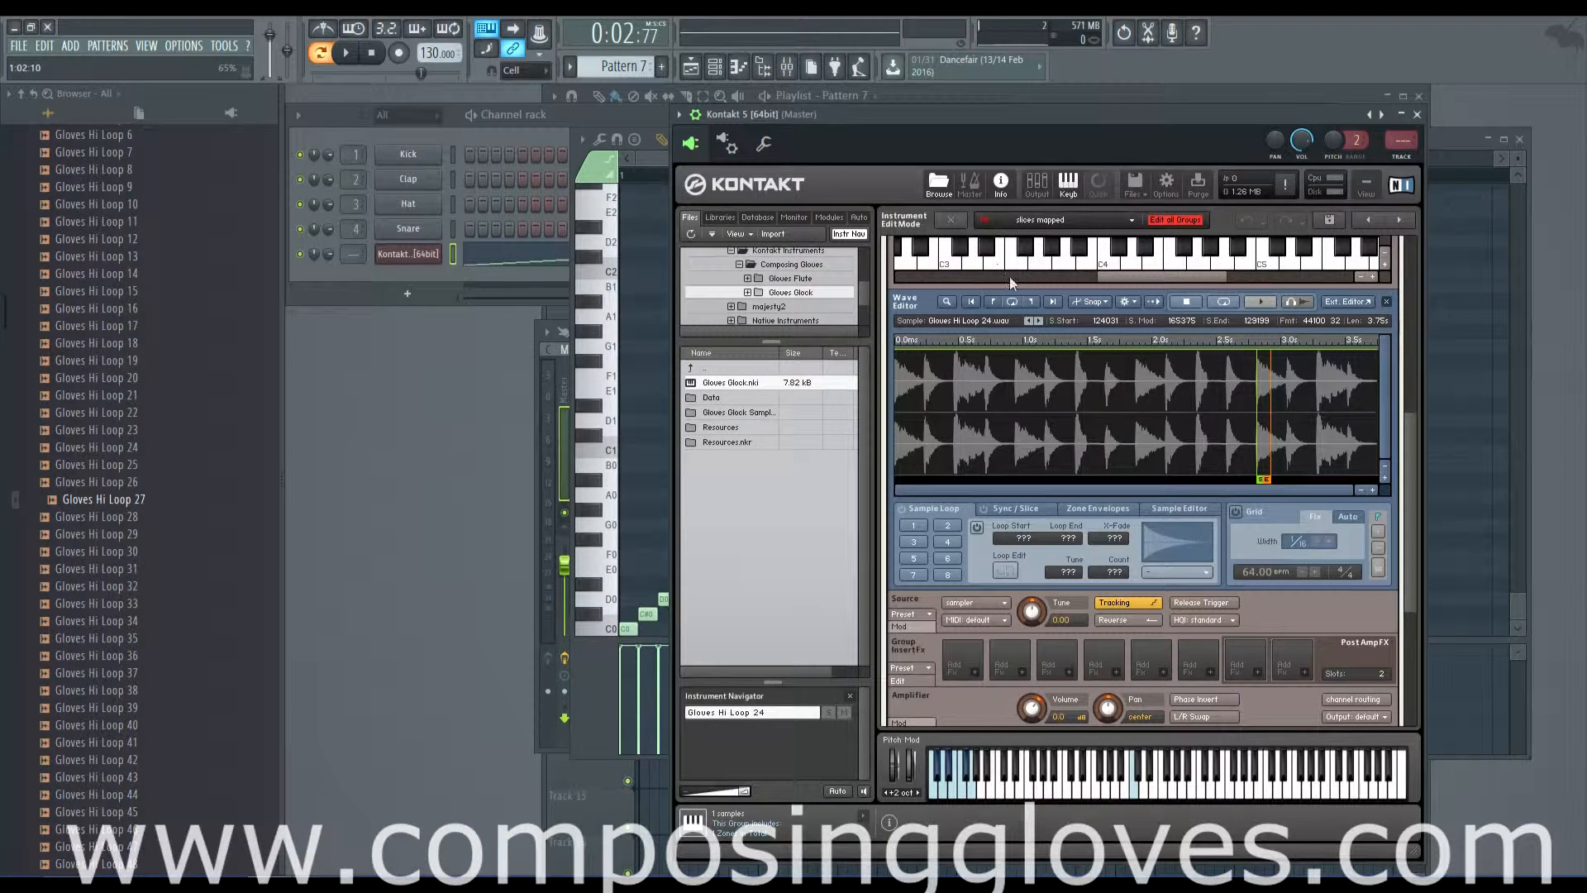
click(954, 262)
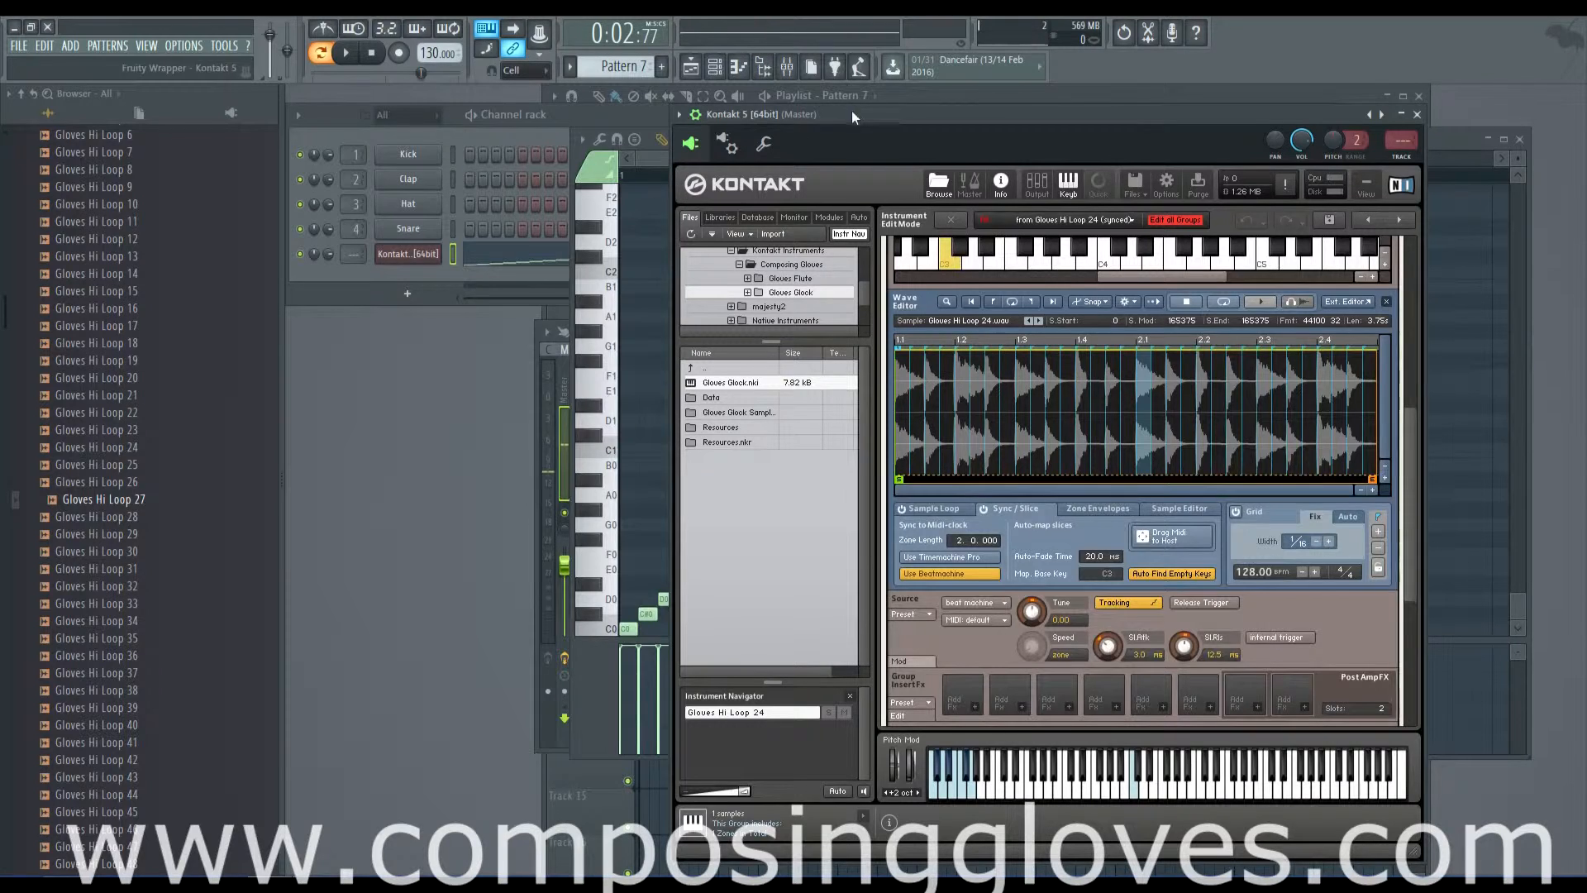
drag(851, 112, 631, 80)
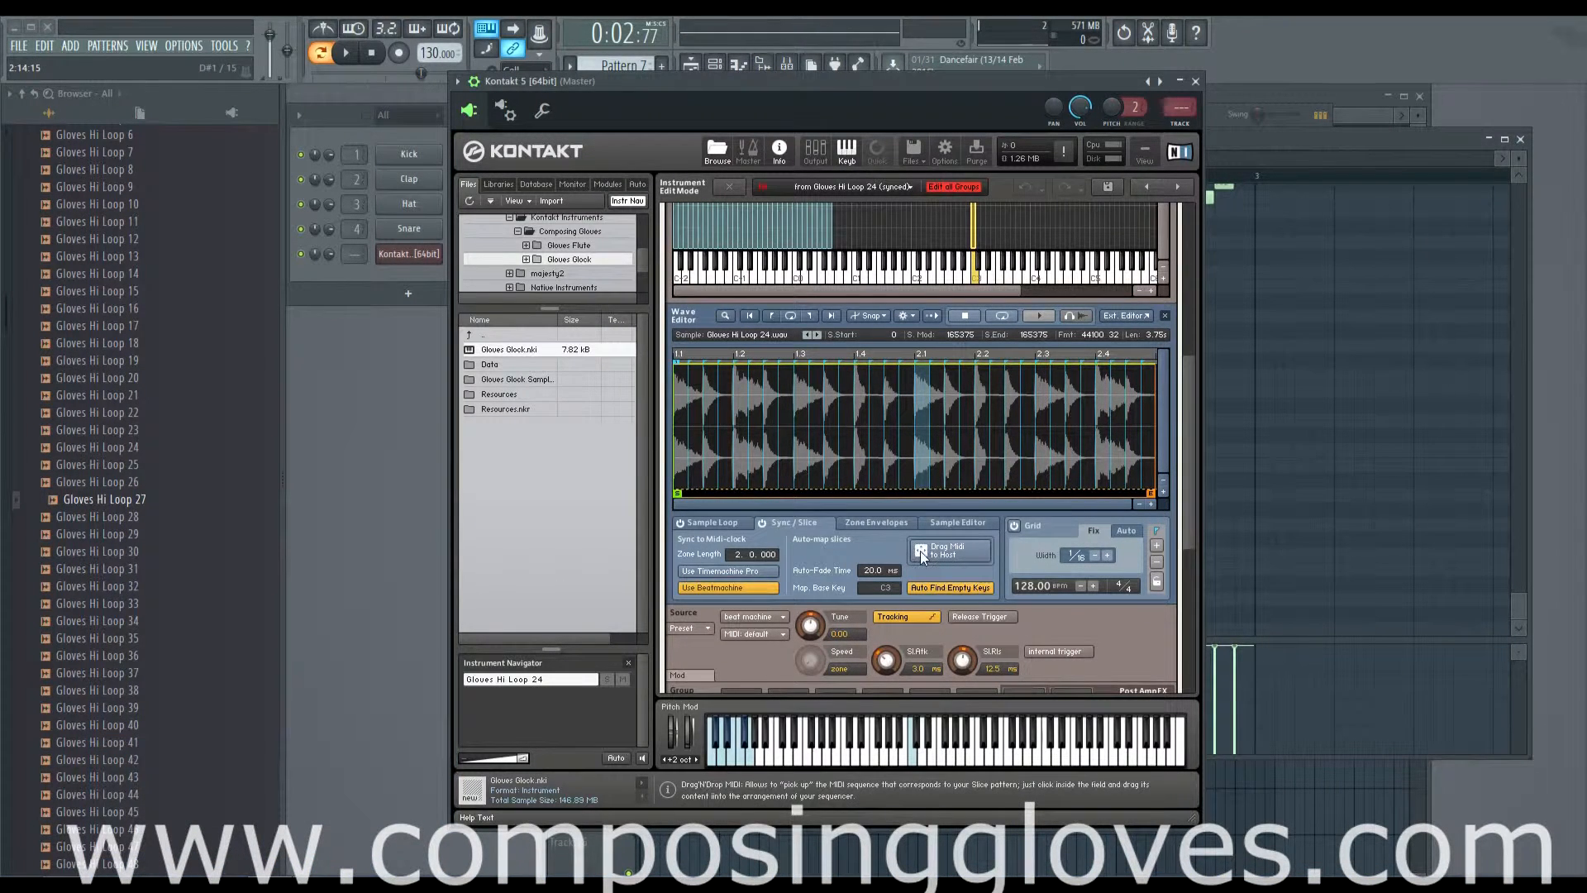